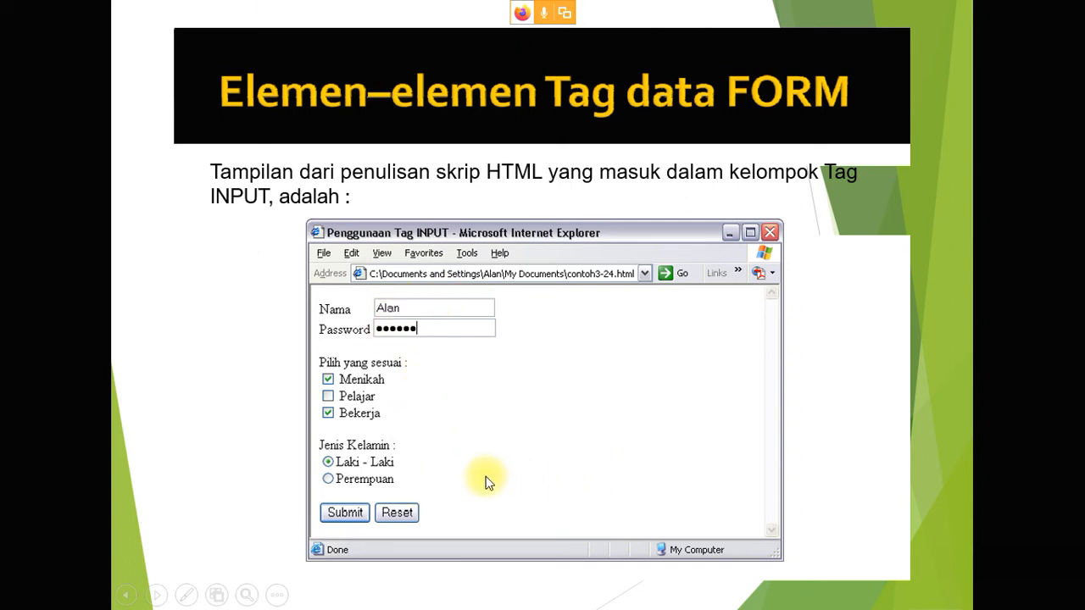
- Go through the remaining lecture slides on the INPUT, TEXTAREA and SELECT form tags and exit the slideshow
{"action": "left_click", "coordinate": [500, 434]}
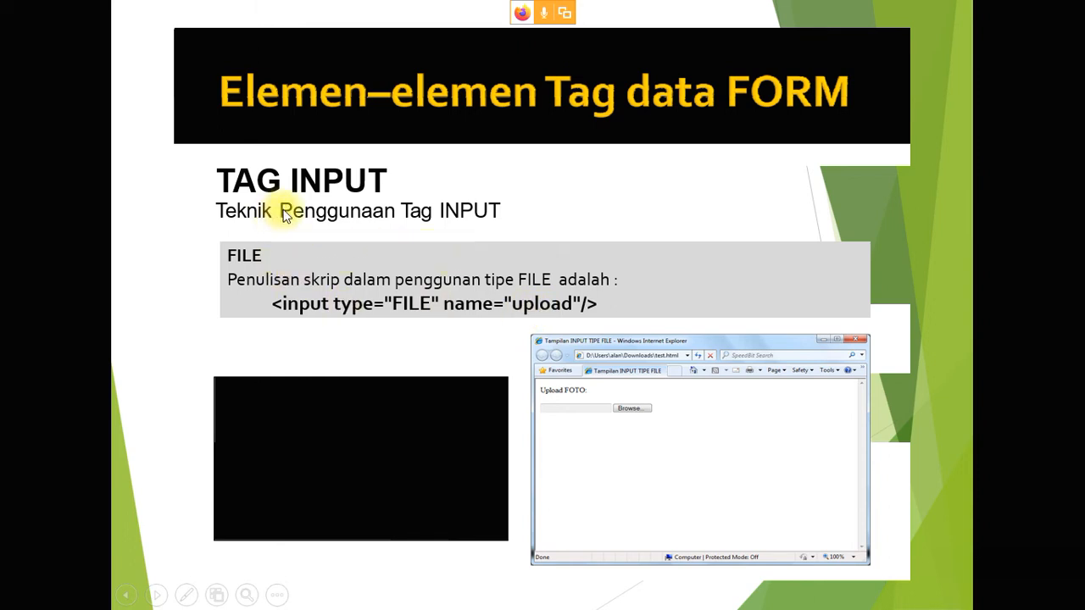
{"action": "left_click", "coordinate": [516, 349]}
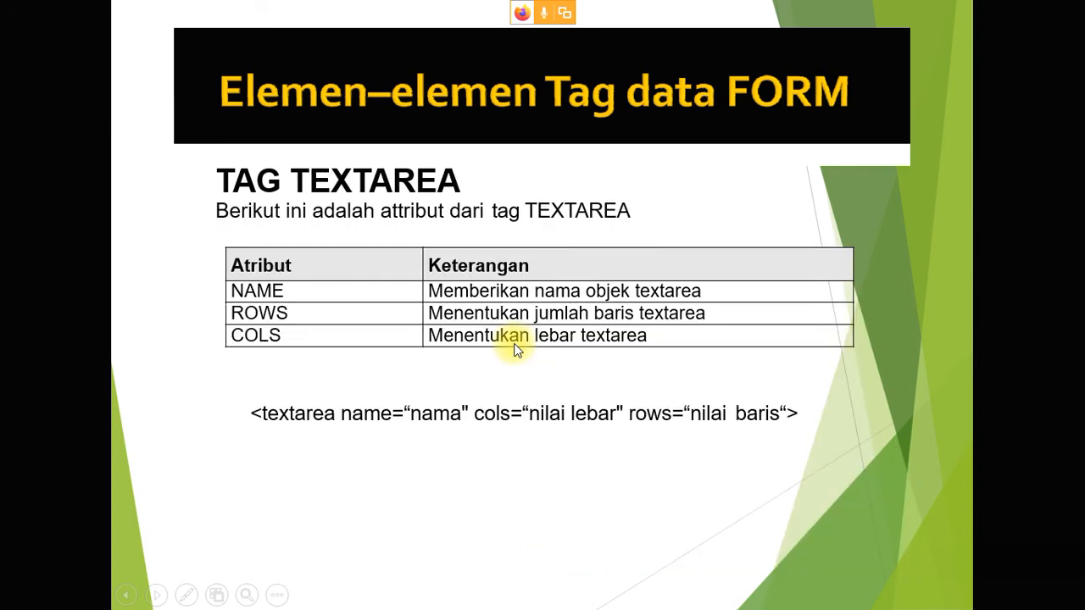
{"action": "left_click", "coordinate": [516, 353]}
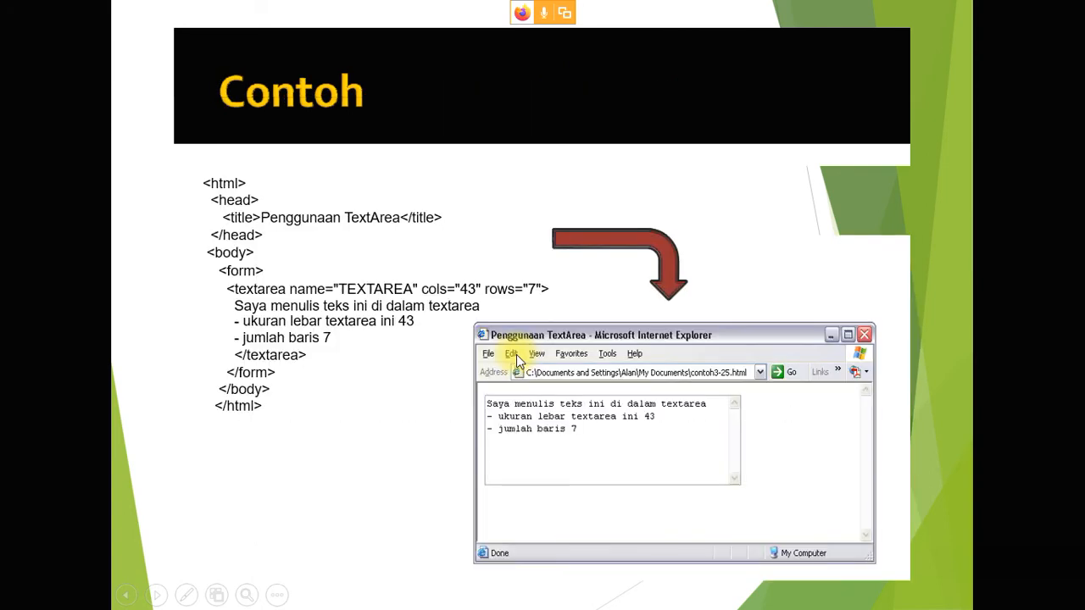
{"action": "left_click", "coordinate": [516, 358]}
{"action": "left_click", "coordinate": [474, 372]}
{"action": "key", "text": "Left"}
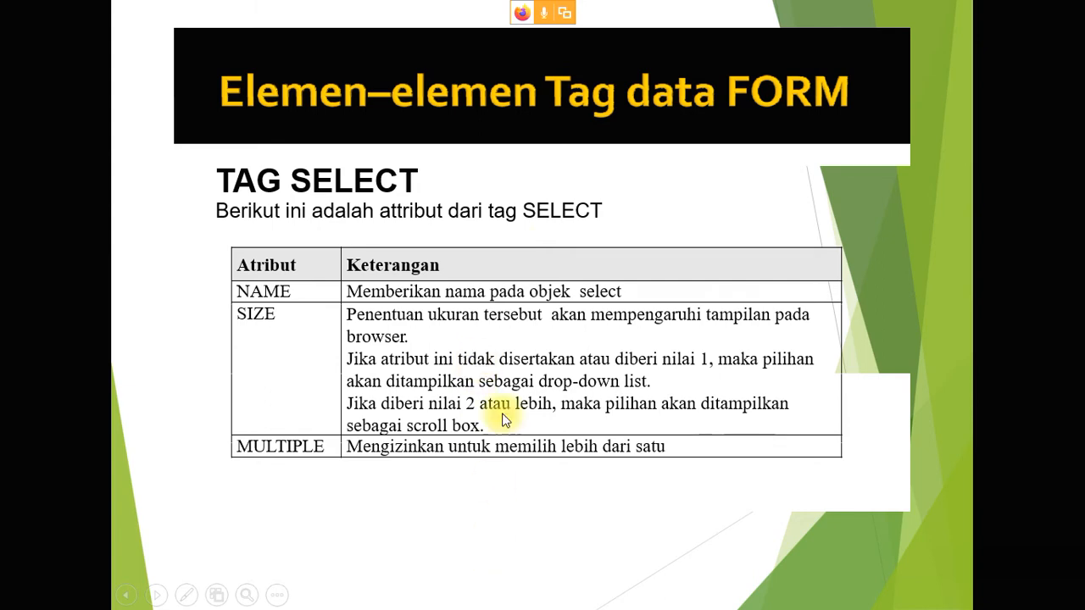
{"action": "left_click", "coordinate": [454, 348]}
{"action": "left_click", "coordinate": [455, 354]}
{"action": "left_click", "coordinate": [454, 354]}
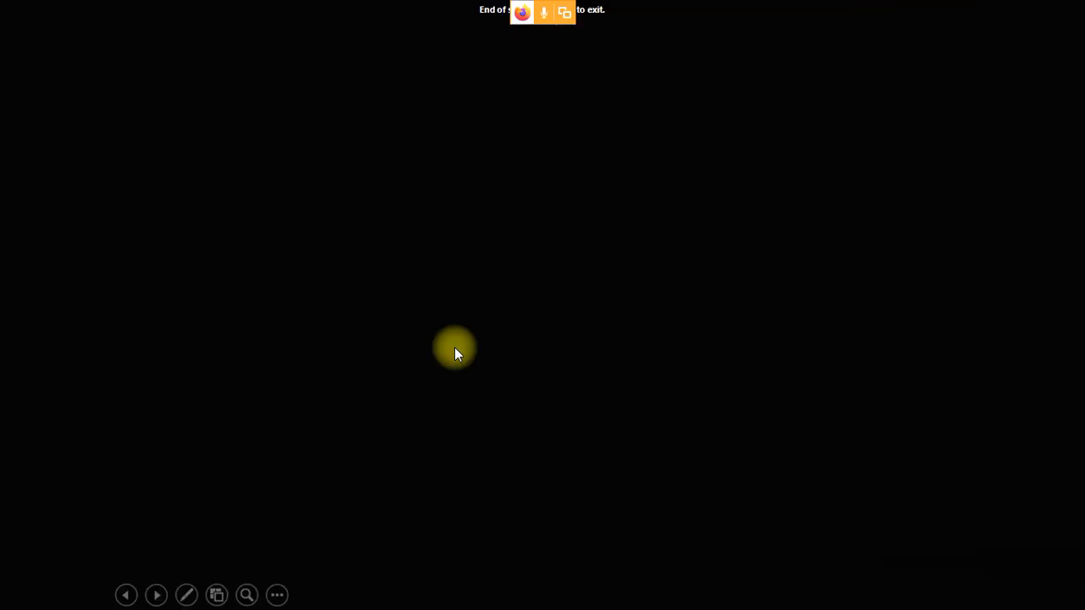
{"action": "left_click", "coordinate": [455, 354]}
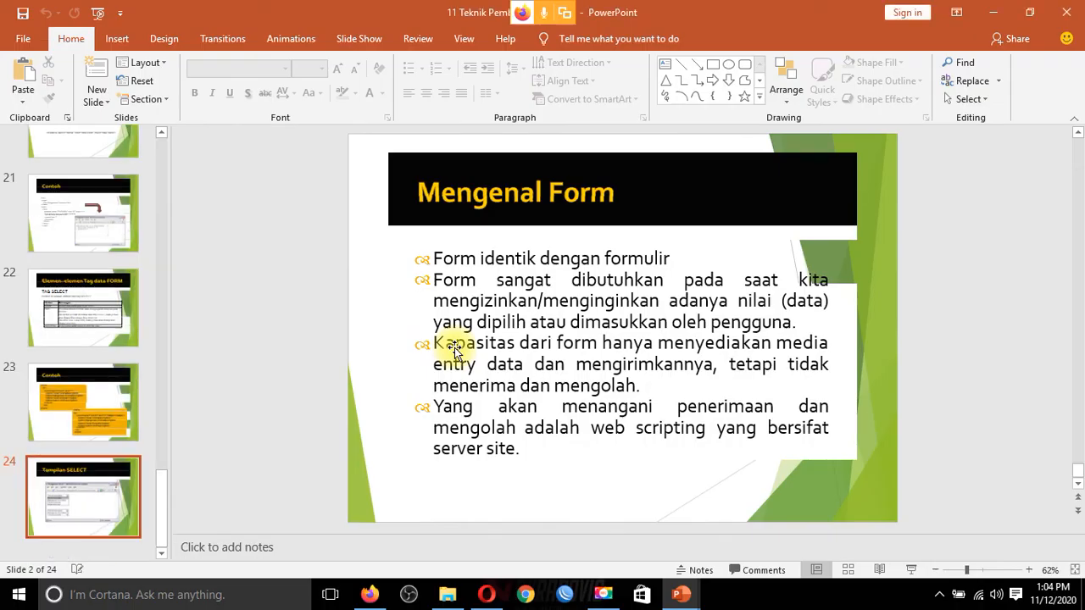
- Switch to Firefox and open the "Pertemuan 12 | 12 November 2020" folder of the Schoology course MDF (M. Desain Form) Kamis#12.30-15.00, Kelas III A
{"action": "left_click", "coordinate": [993, 23]}
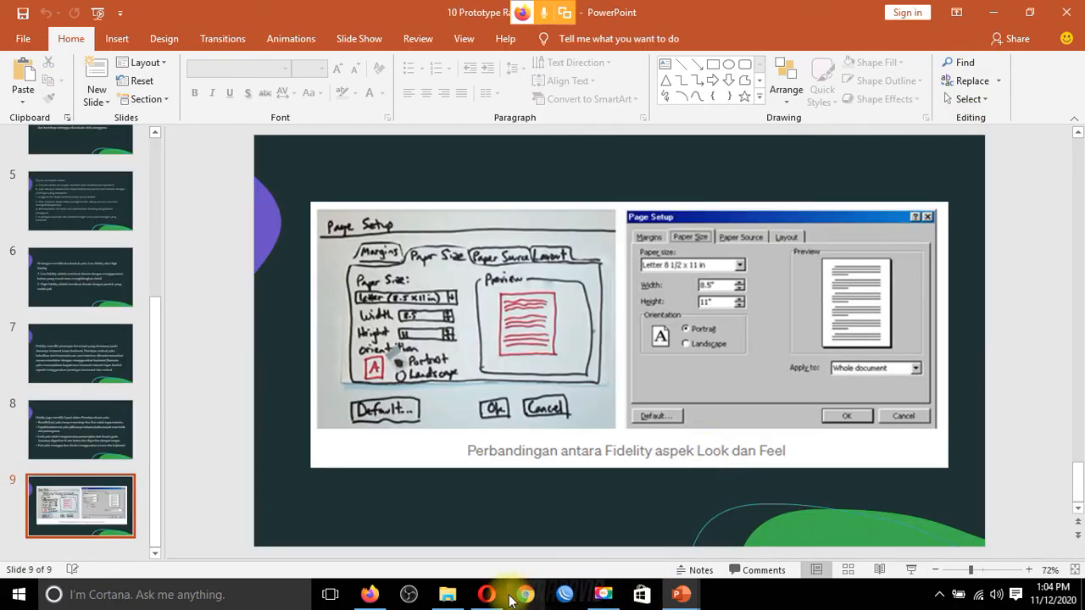
{"action": "left_click", "coordinate": [369, 594]}
{"action": "left_click", "coordinate": [415, 14]}
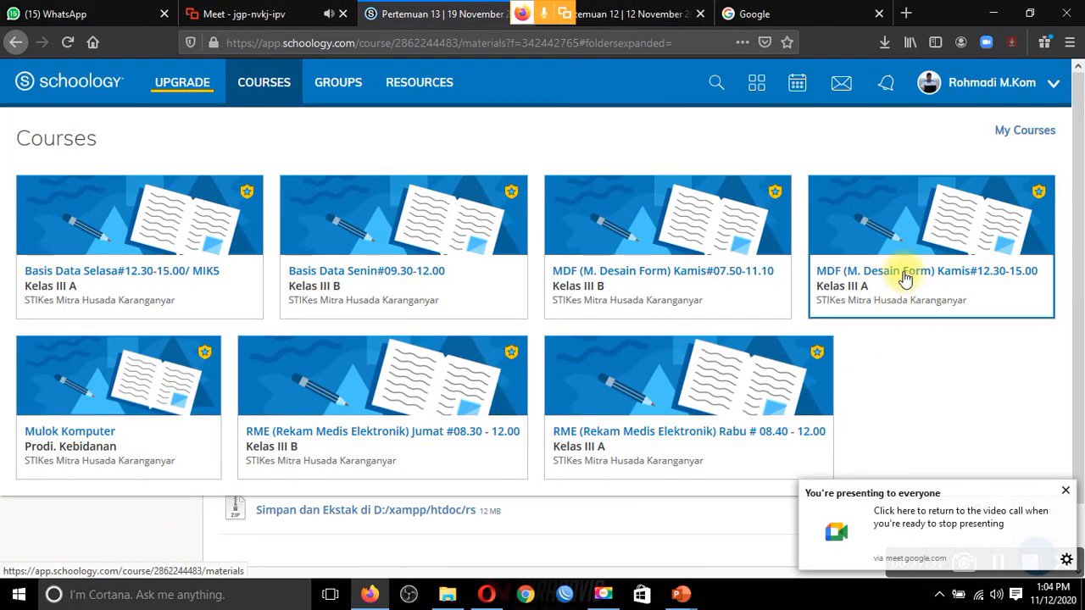
{"action": "left_click", "coordinate": [560, 406]}
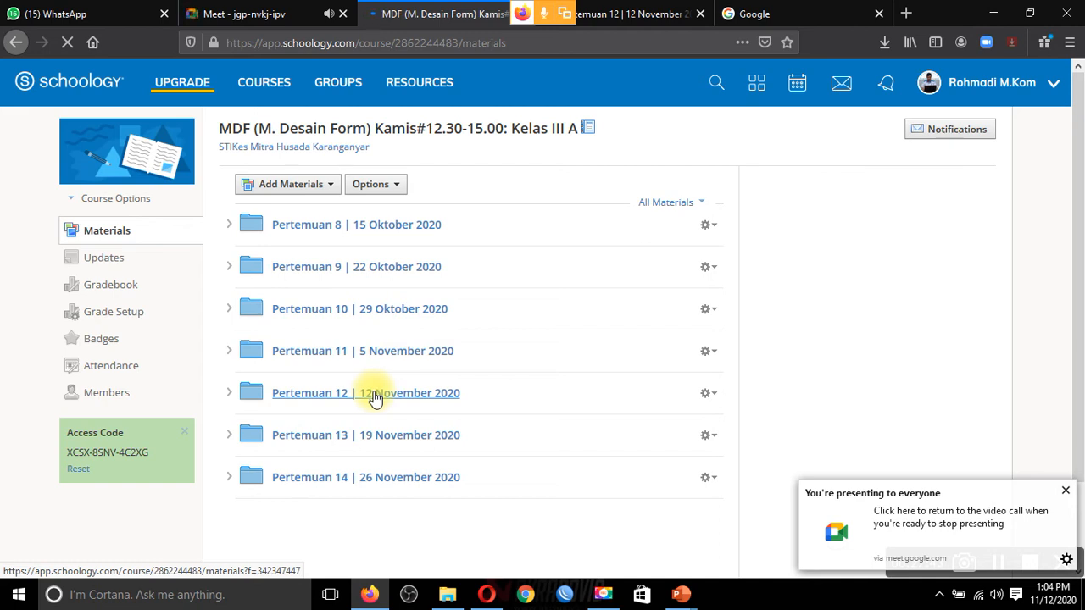
{"action": "scroll", "coordinate": [373, 395], "scroll_direction": "down", "scroll_amount": 2}
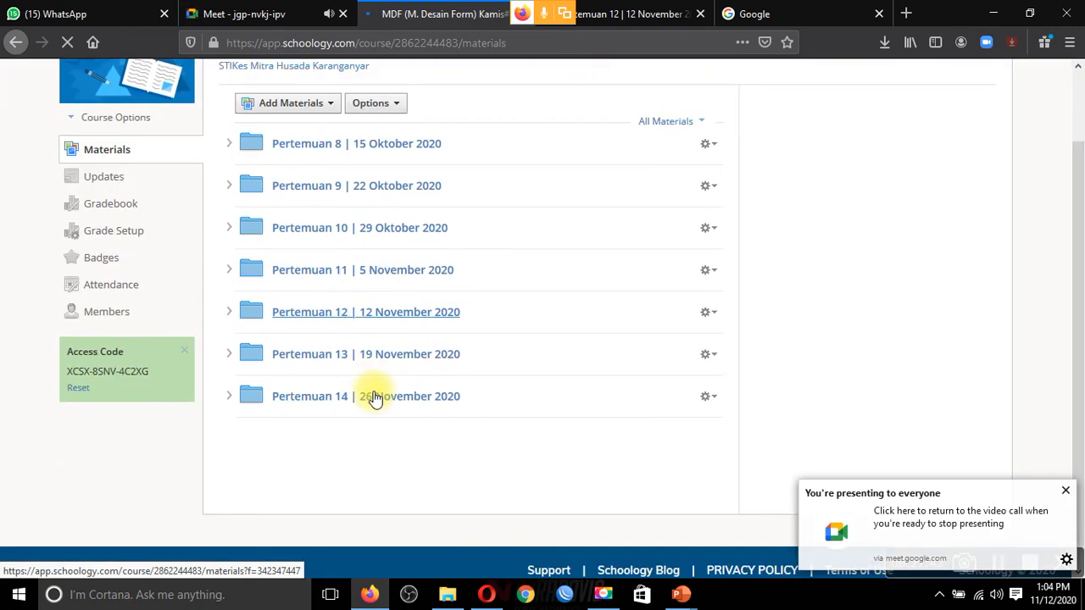
{"action": "left_click", "coordinate": [398, 321]}
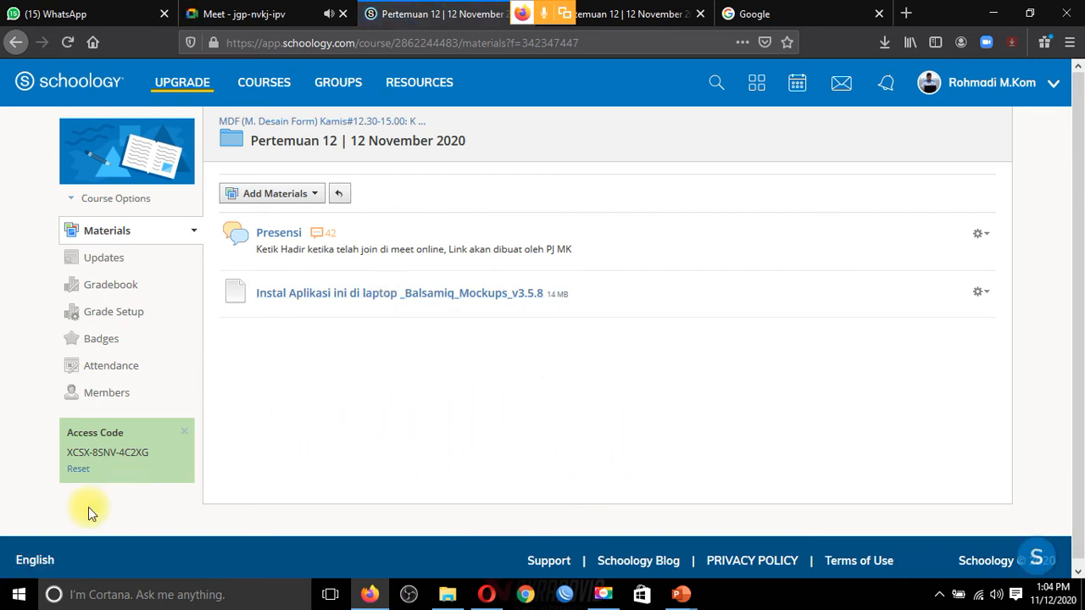
- Try to find the mockup application through Windows search with "mock" and "muc"
{"action": "left_click", "coordinate": [21, 596]}
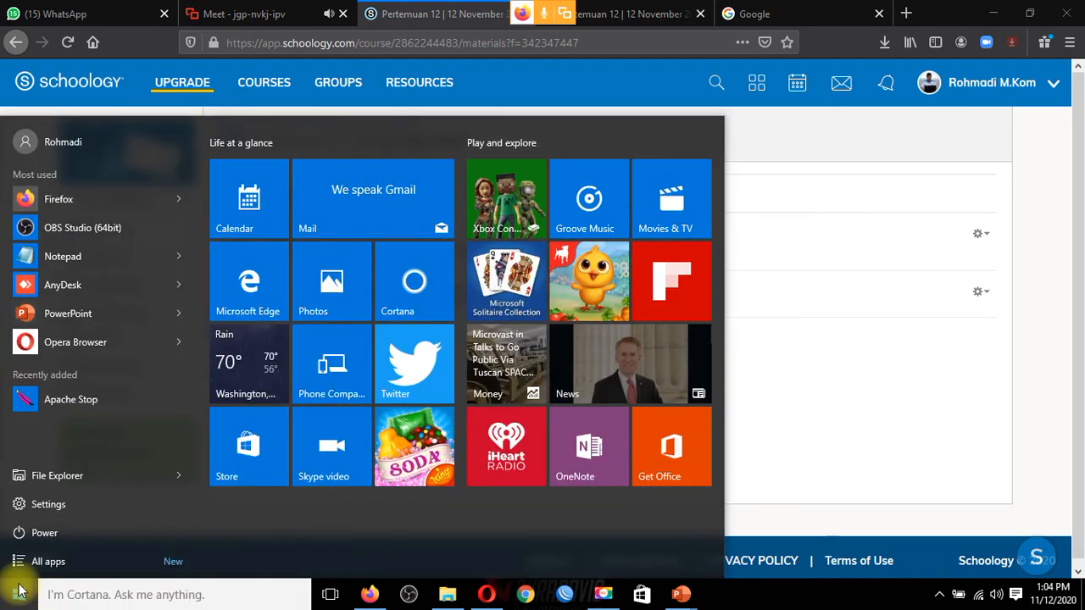
{"action": "type", "text": "mo"}
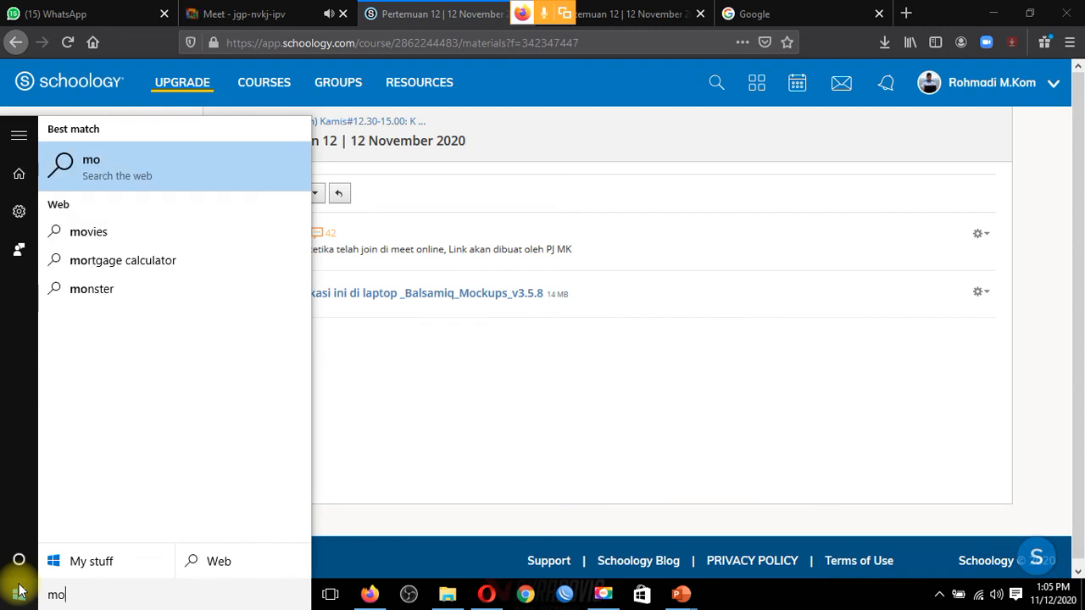
{"action": "type", "text": "ck"}
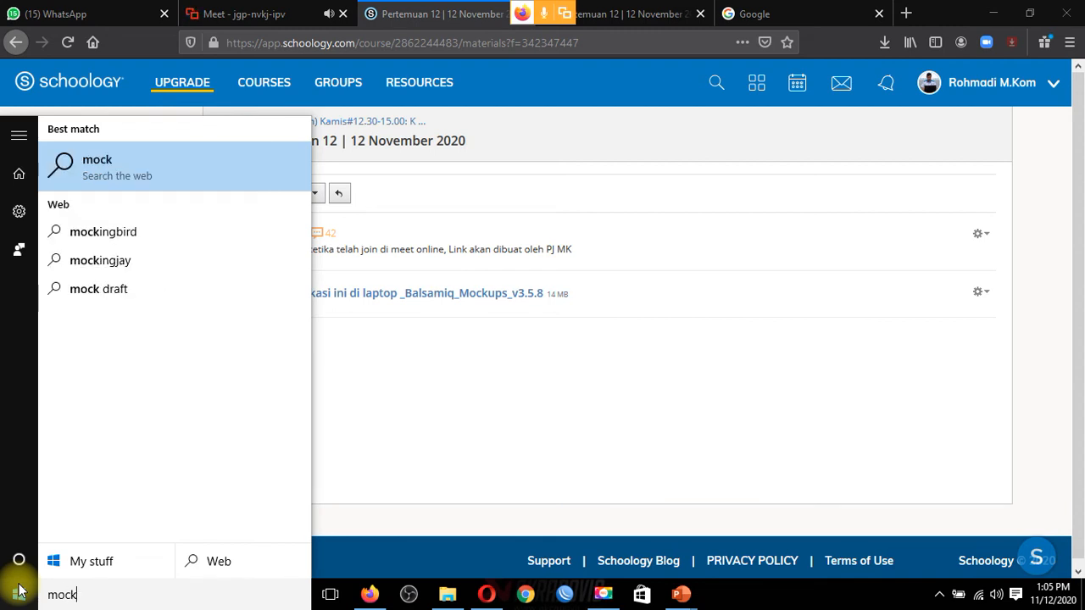
{"action": "left_click", "coordinate": [117, 596]}
{"action": "key", "text": "BackSpace"}
{"action": "key", "text": "BackSpace"}
{"action": "key", "text": "BackSpace"}
{"action": "key", "text": "BackSpace"}
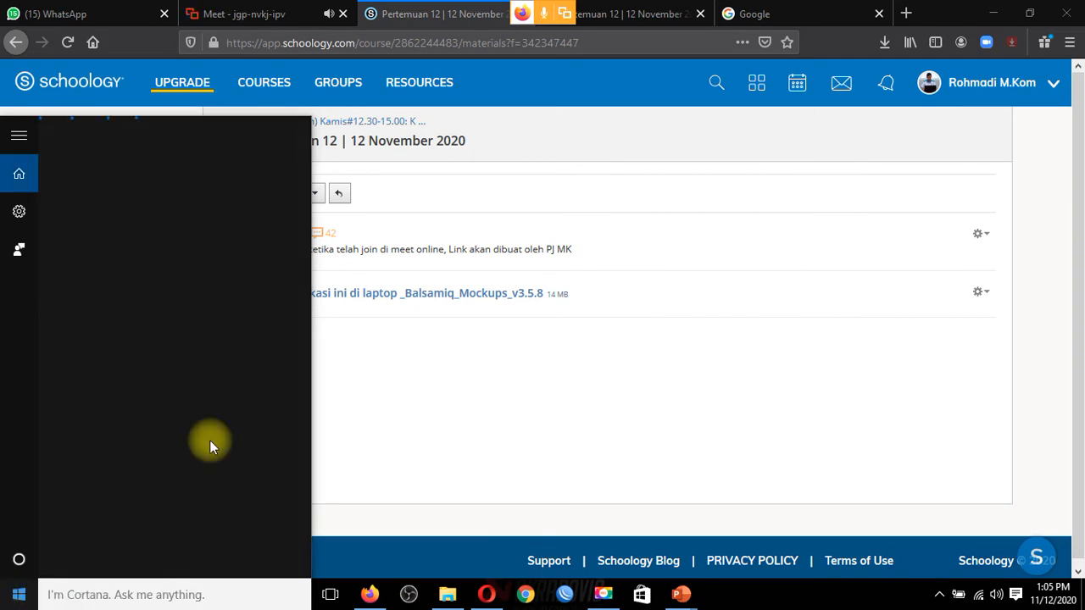
{"action": "left_click", "coordinate": [395, 375]}
{"action": "left_click", "coordinate": [8, 602]}
{"action": "type", "text": "muc"}
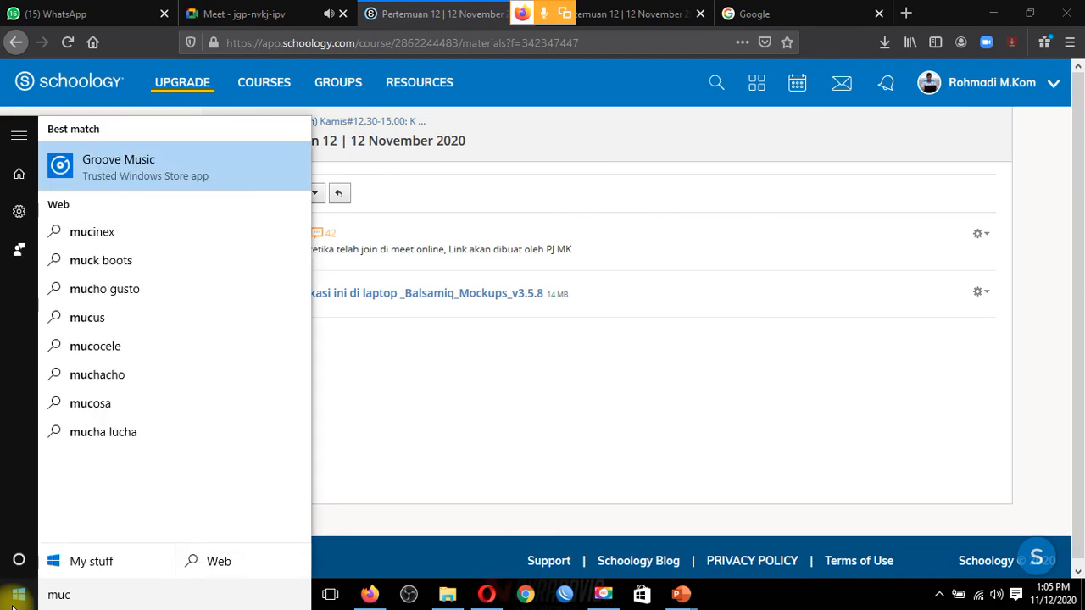
{"action": "key", "text": "Escape"}
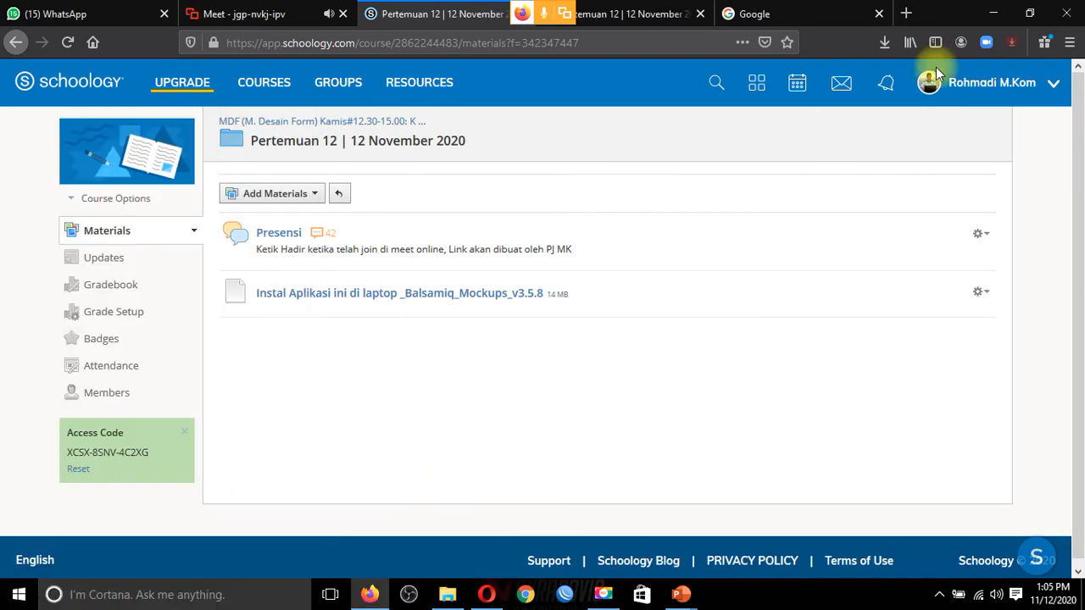
- Minimize the open windows to show the desktop and launch Balsamiq Mockups 3
{"action": "left_click", "coordinate": [994, 13]}
{"action": "left_click", "coordinate": [994, 13]}
{"action": "left_click", "coordinate": [993, 13]}
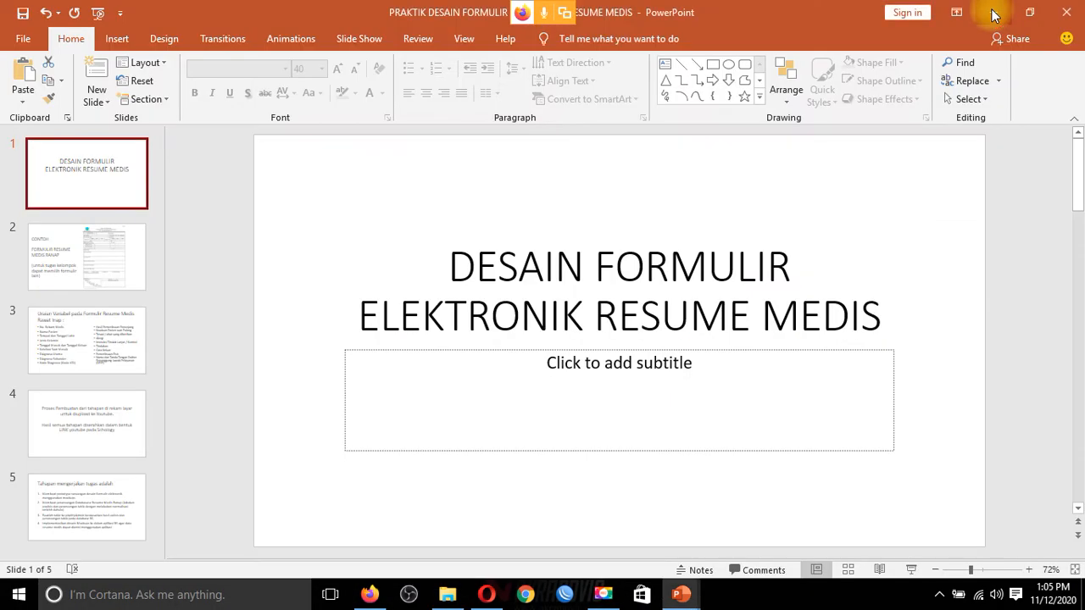
{"action": "left_click", "coordinate": [990, 11]}
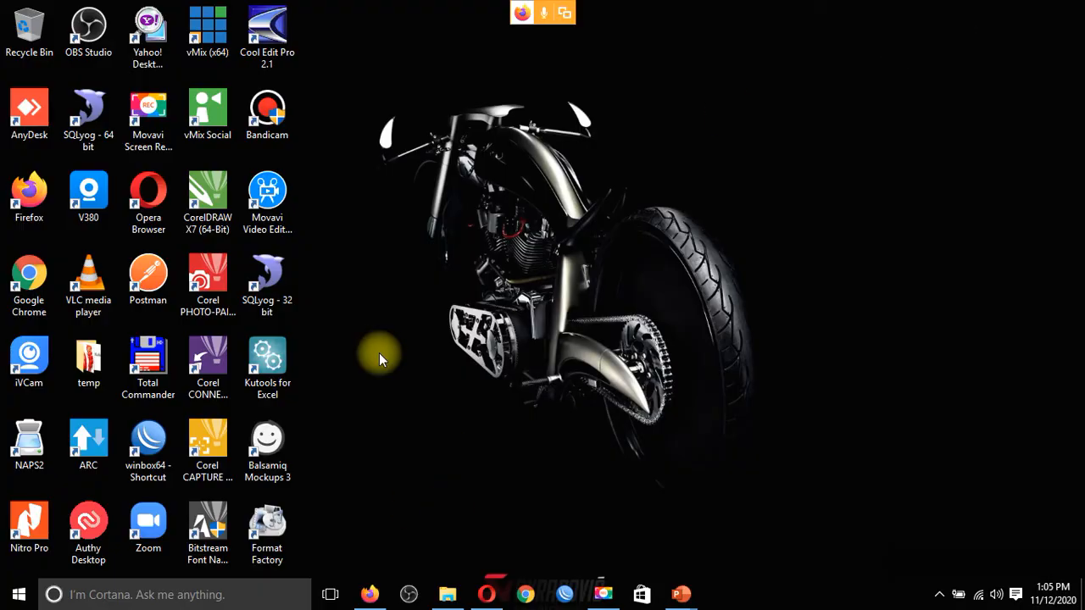
{"action": "double_click", "coordinate": [284, 450]}
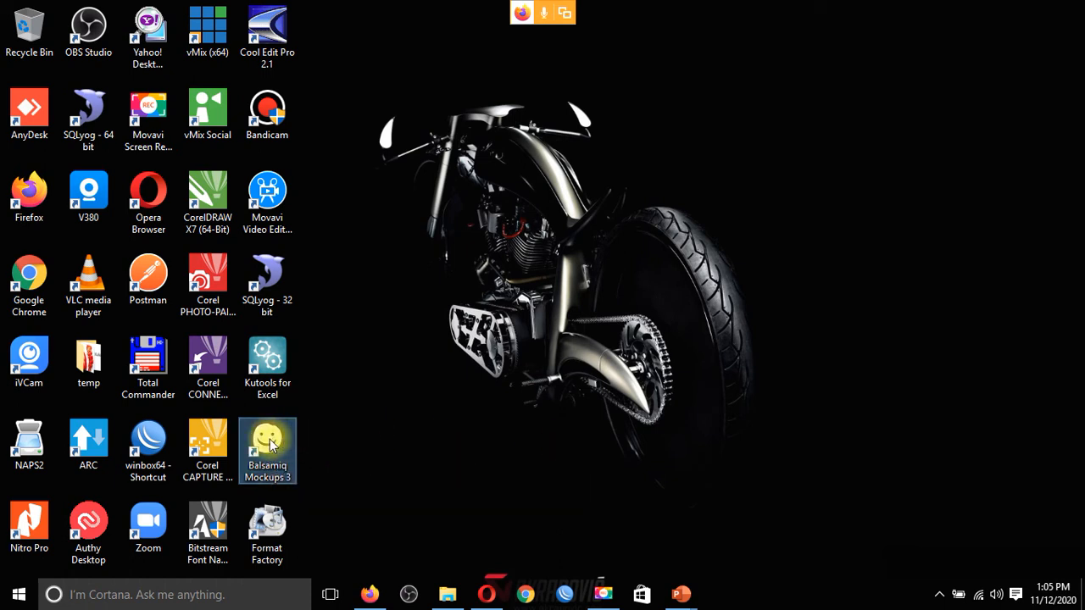
{"action": "left_click", "coordinate": [412, 415]}
{"action": "right_click", "coordinate": [397, 392]}
{"action": "left_click", "coordinate": [446, 210]}
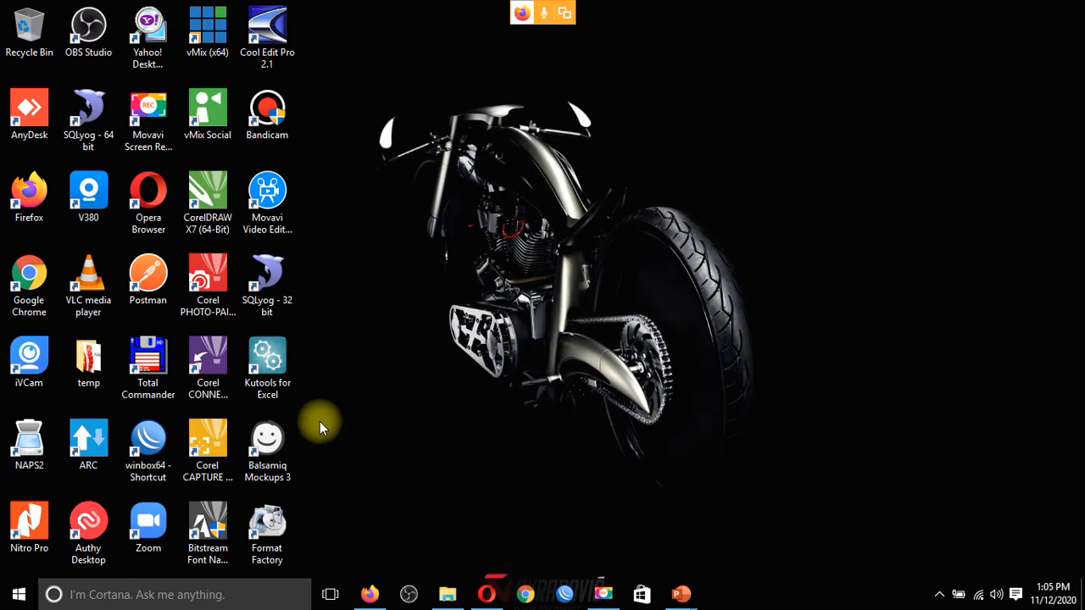
{"action": "double_click", "coordinate": [285, 432]}
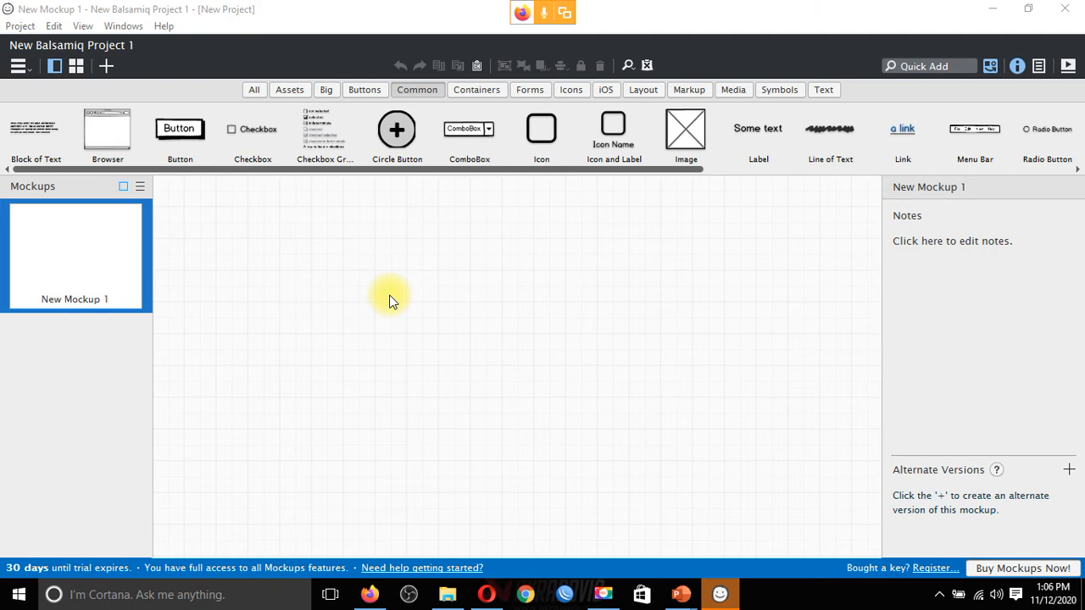
- Look through the All and Assets control categories and display the Forms controls
{"action": "left_click", "coordinate": [254, 90]}
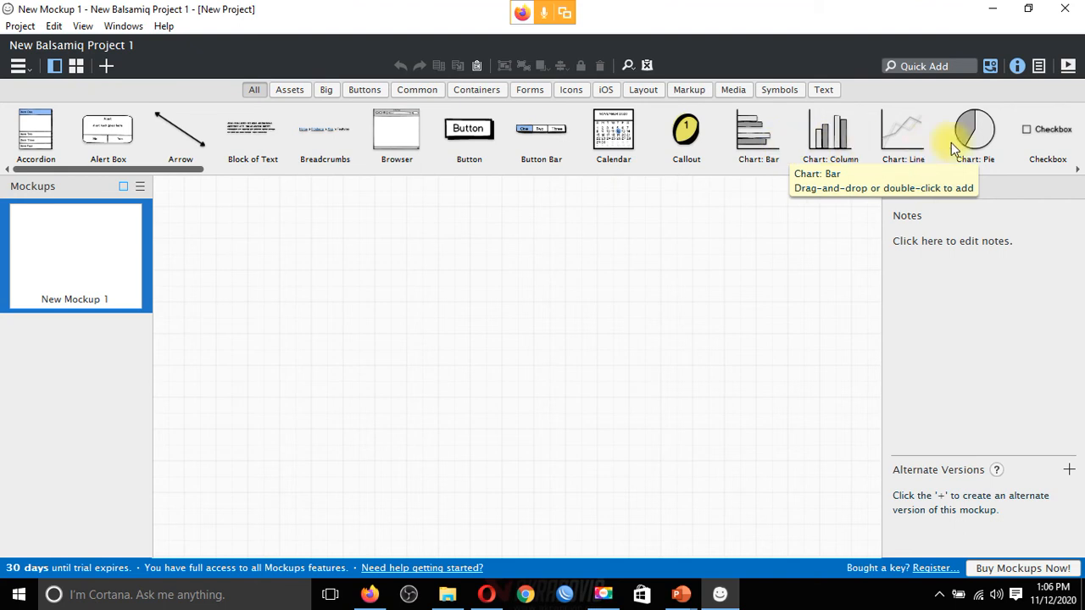
{"action": "left_click", "coordinate": [1078, 170]}
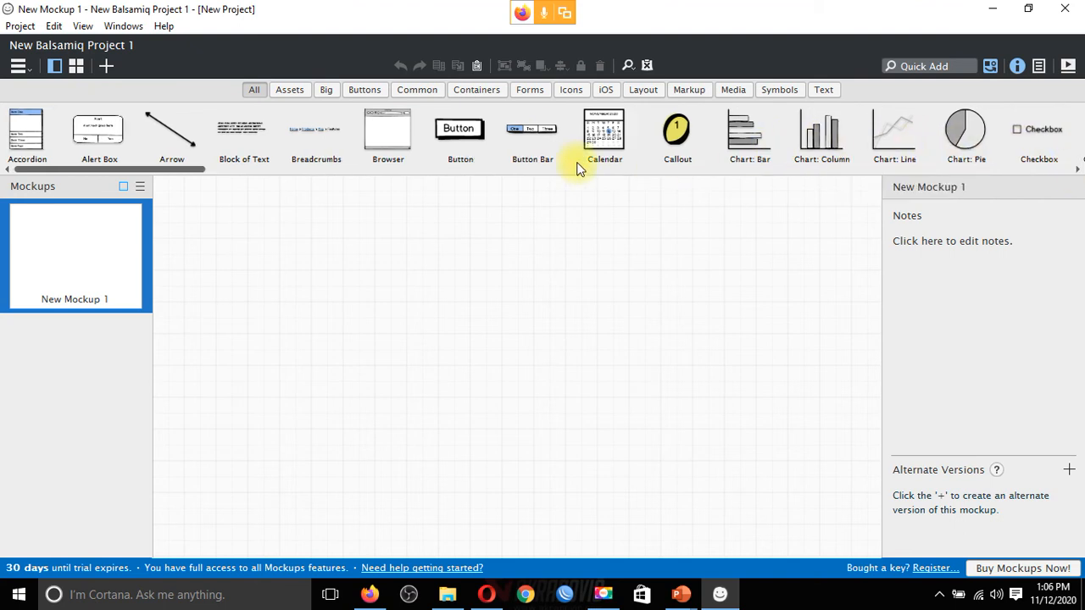
{"action": "left_click", "coordinate": [288, 91]}
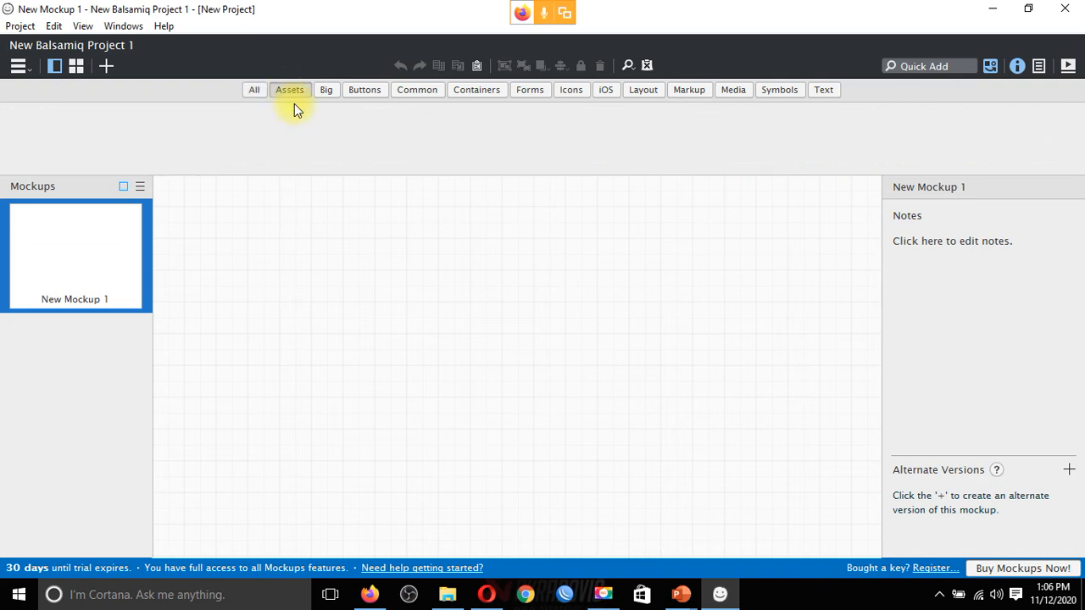
{"action": "left_click", "coordinate": [530, 91]}
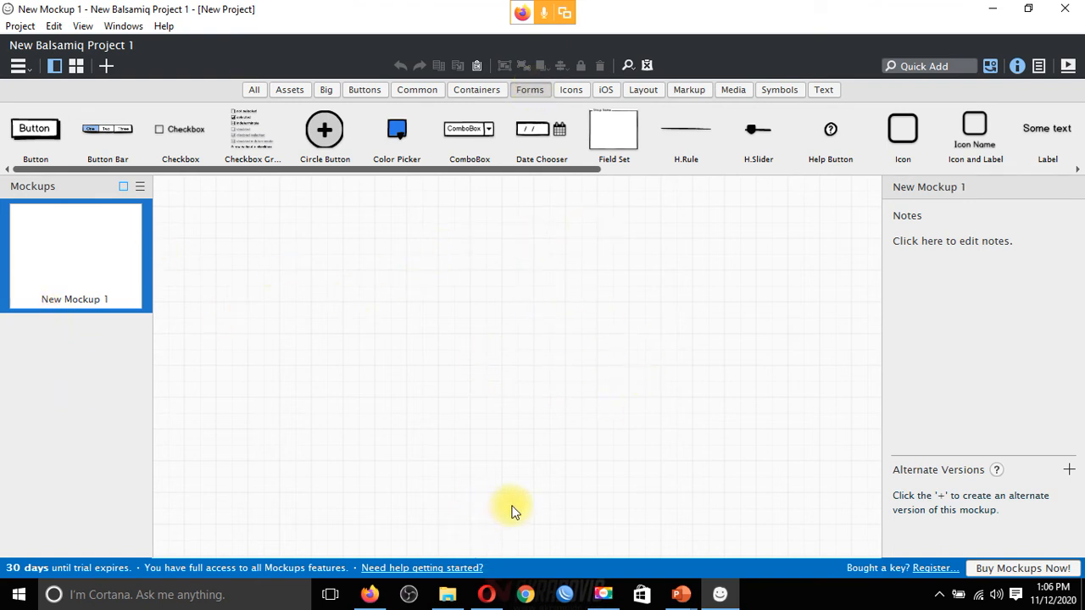
- Switch to File Explorer and open the image "Resume Rawat Inap" from the MDF folder in a maximized Photos window
{"action": "left_click", "coordinate": [457, 600]}
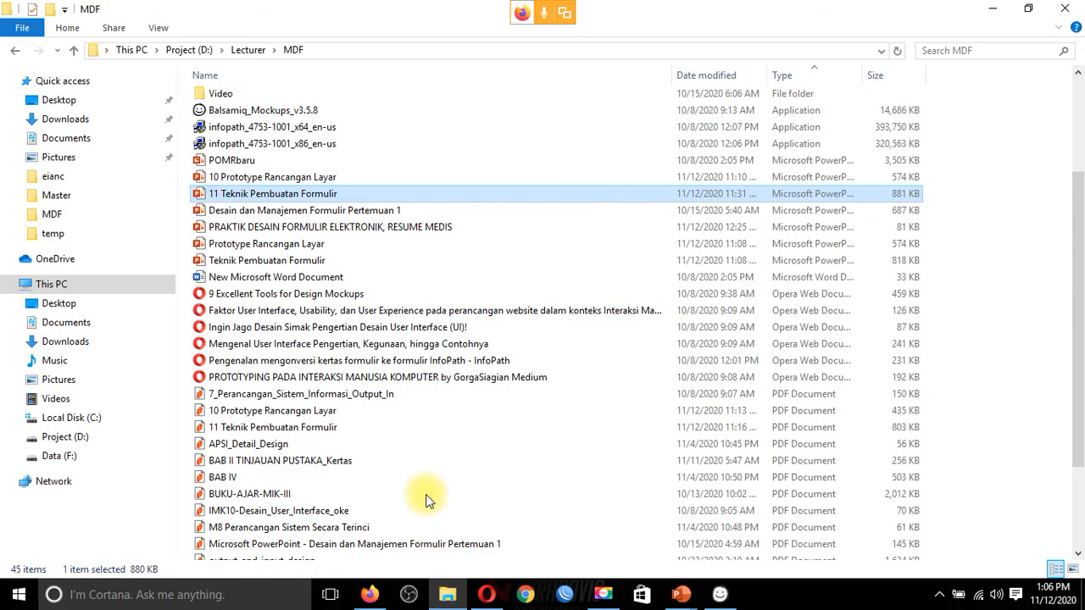
{"action": "scroll", "coordinate": [307, 428], "scroll_direction": "down", "scroll_amount": 3}
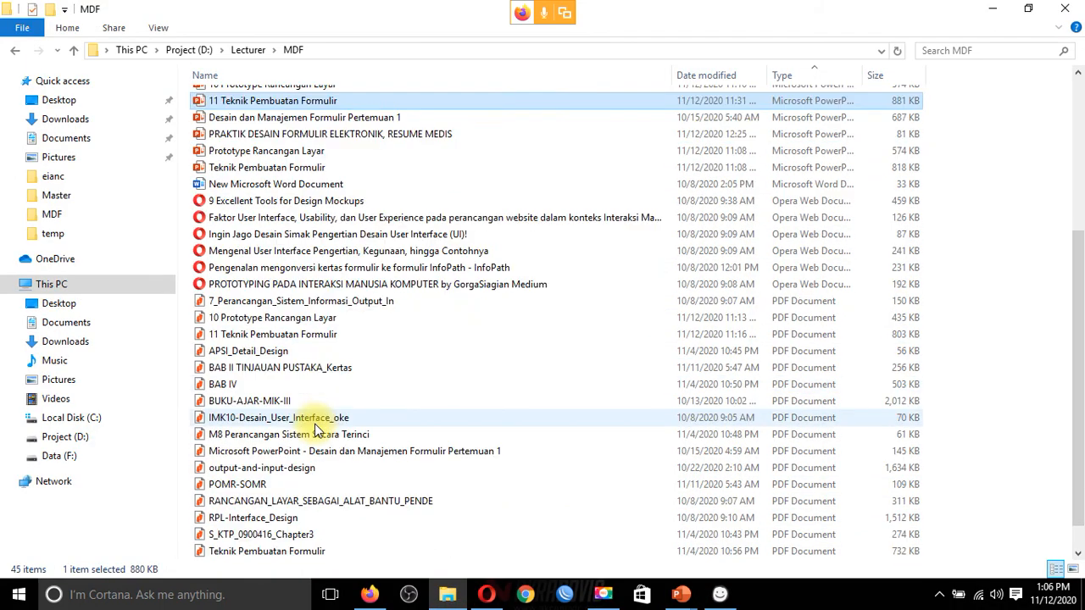
{"action": "left_click", "coordinate": [282, 535]}
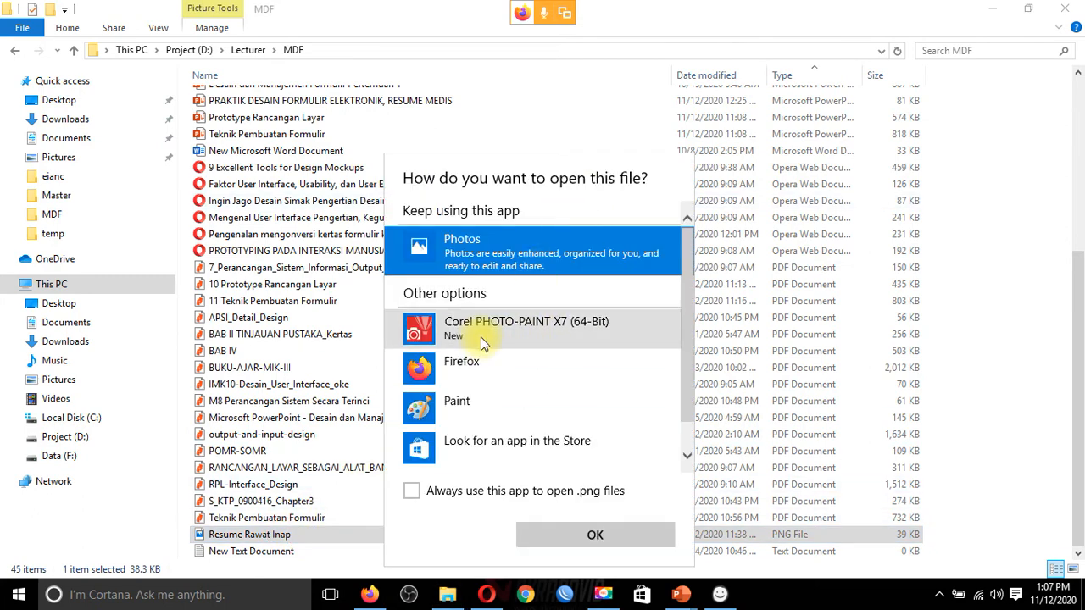
{"action": "left_click", "coordinate": [595, 535]}
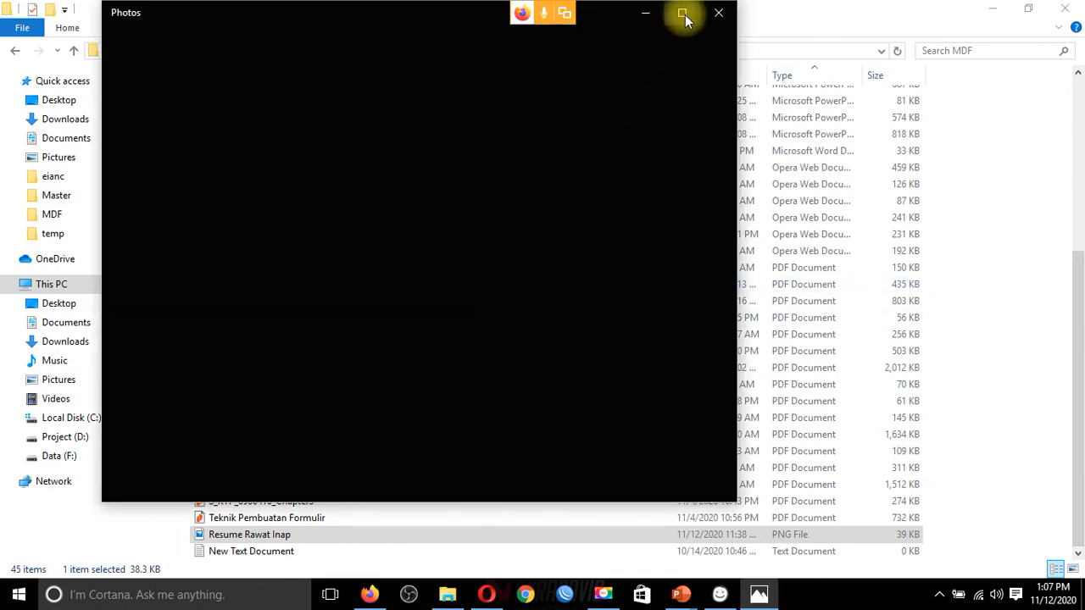
{"action": "left_click", "coordinate": [682, 14]}
- Examine the Resume Medis form's header, patient identity, admission and discharge dates, diagnosis, procedure, allergy, complaint, examination and therapy fields
{"action": "scroll", "coordinate": [566, 320], "scroll_direction": "up", "scroll_amount": 3}
{"action": "left_click_drag", "start_coordinate": [482, 169], "coordinate": [509, 462]}
{"action": "left_click_drag", "start_coordinate": [513, 196], "coordinate": [537, 463]}
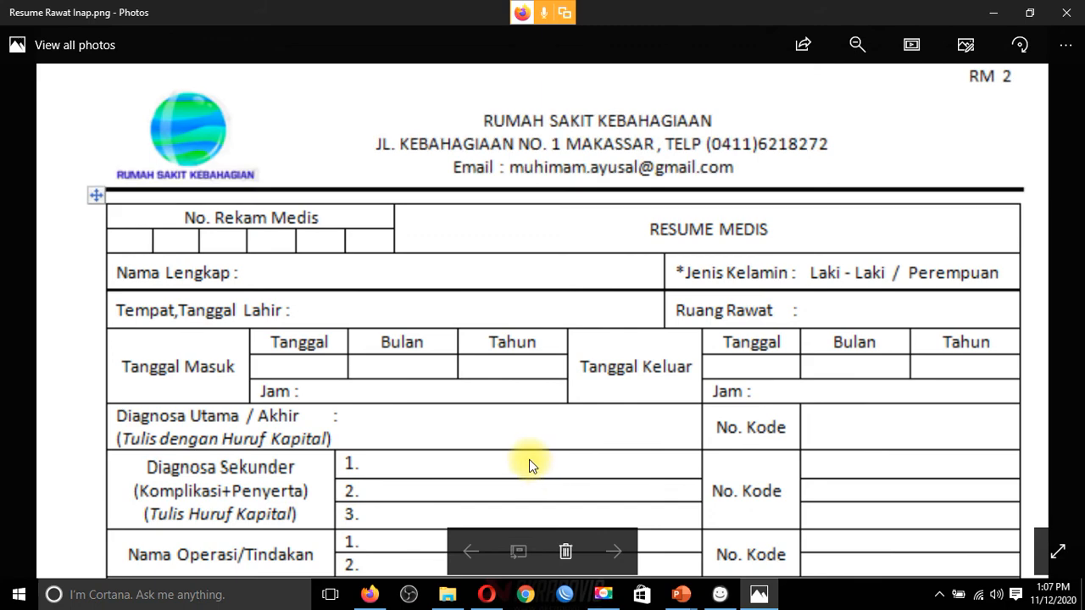
{"action": "scroll", "coordinate": [654, 230], "scroll_direction": "down", "scroll_amount": 3}
{"action": "scroll", "coordinate": [592, 318], "scroll_direction": "up", "scroll_amount": 1}
{"action": "scroll", "coordinate": [592, 319], "scroll_direction": "down", "scroll_amount": 2}
{"action": "scroll", "coordinate": [571, 346], "scroll_direction": "up", "scroll_amount": 4}
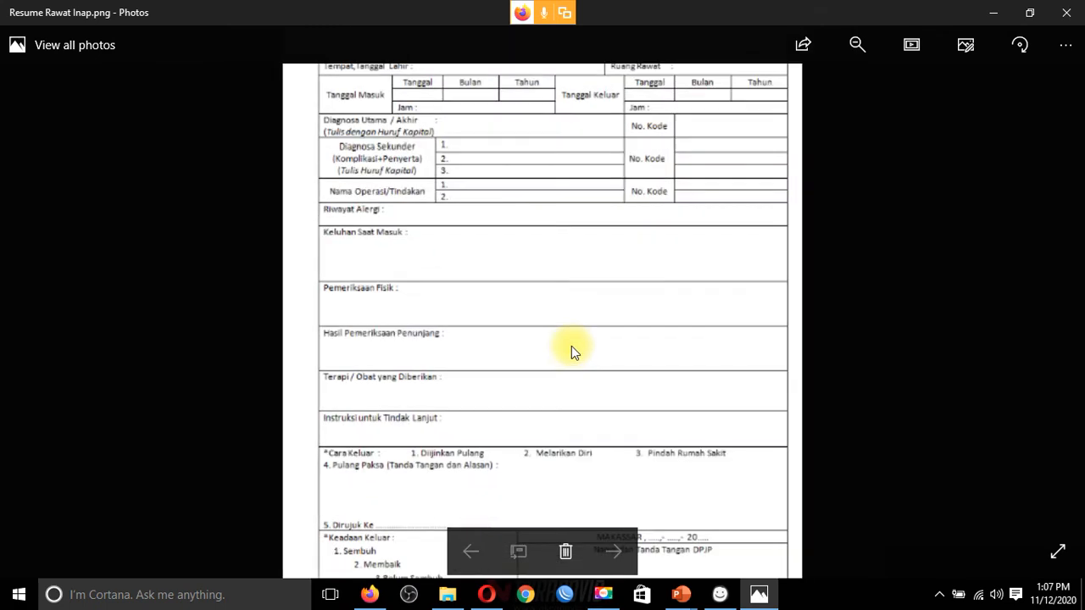
{"action": "scroll", "coordinate": [571, 346], "scroll_direction": "up", "scroll_amount": 2}
{"action": "scroll", "coordinate": [570, 329], "scroll_direction": "down", "scroll_amount": 1}
{"action": "left_click_drag", "start_coordinate": [586, 213], "coordinate": [628, 365]}
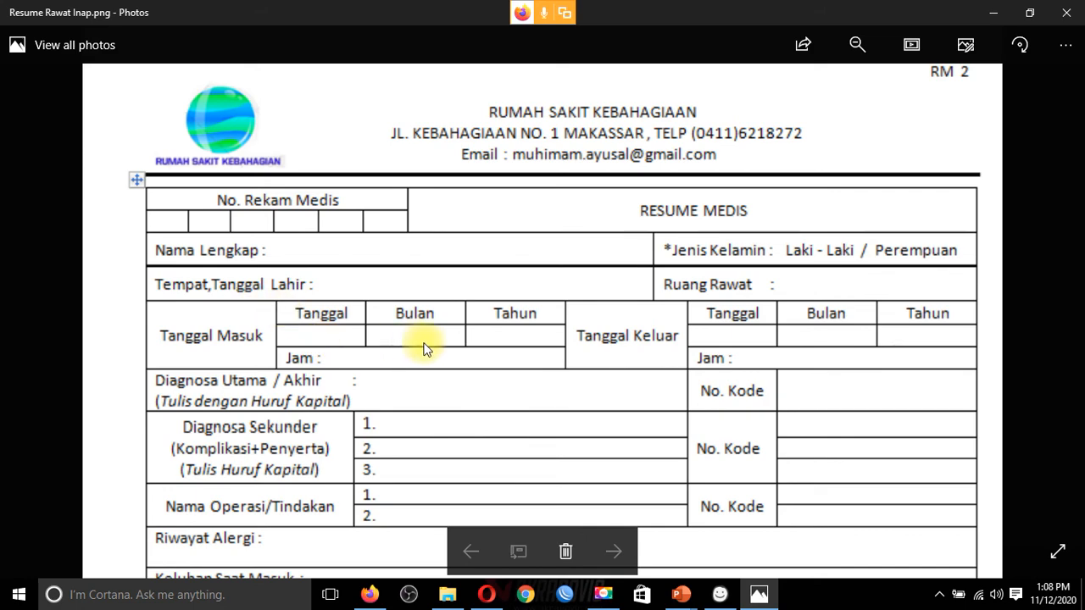
{"action": "scroll", "coordinate": [445, 346], "scroll_direction": "down", "scroll_amount": 1}
{"action": "scroll", "coordinate": [453, 381], "scroll_direction": "up", "scroll_amount": 1}
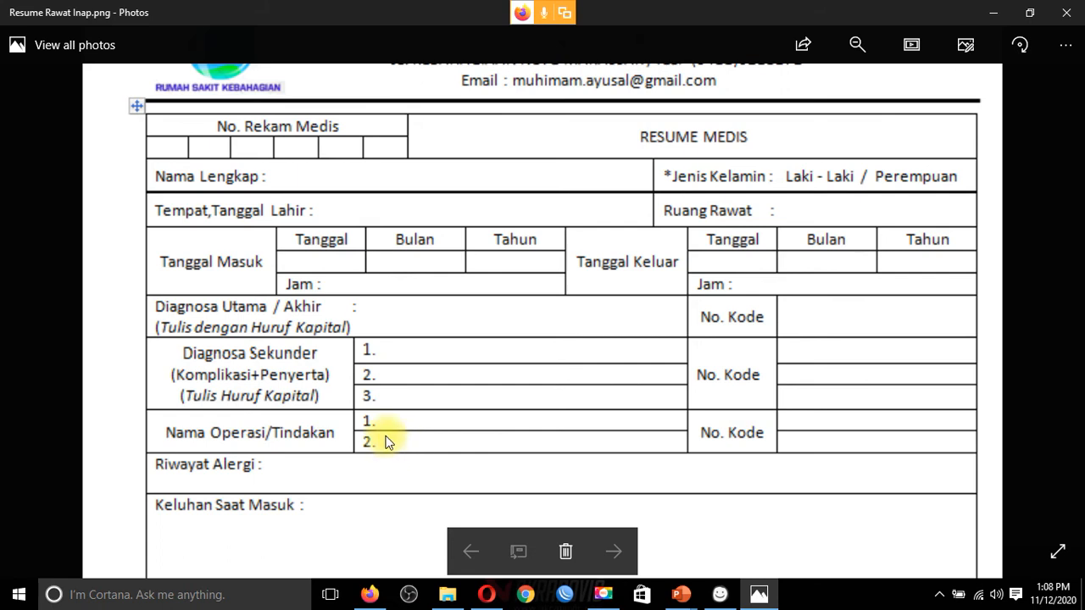
{"action": "scroll", "coordinate": [388, 445], "scroll_direction": "down", "scroll_amount": 1}
{"action": "left_click_drag", "start_coordinate": [685, 451], "coordinate": [644, 167]}
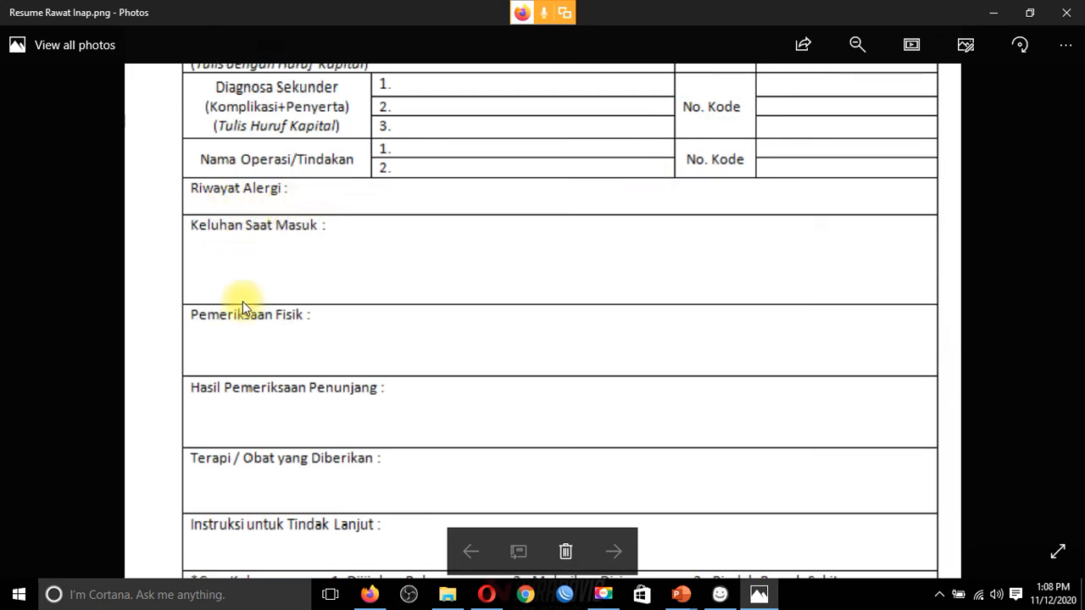
- Look over the Resume Medis form, switch briefly to the blank Balsamiq mockup, and return to the form image
{"action": "left_click_drag", "start_coordinate": [509, 481], "coordinate": [547, 455]}
{"action": "left_click_drag", "start_coordinate": [541, 237], "coordinate": [562, 450]}
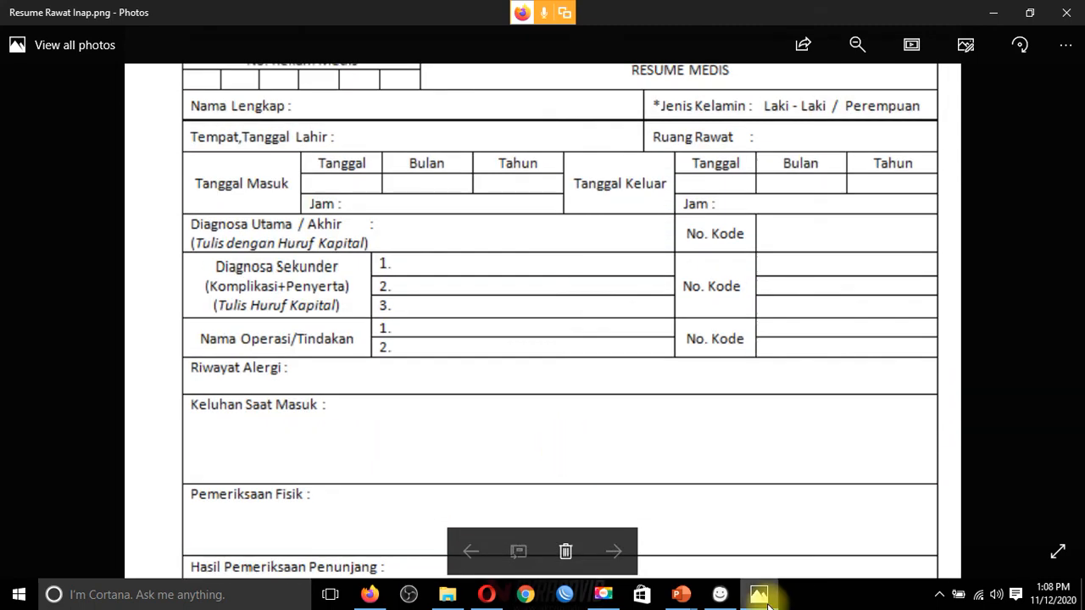
{"action": "mouse_move", "coordinate": [760, 597]}
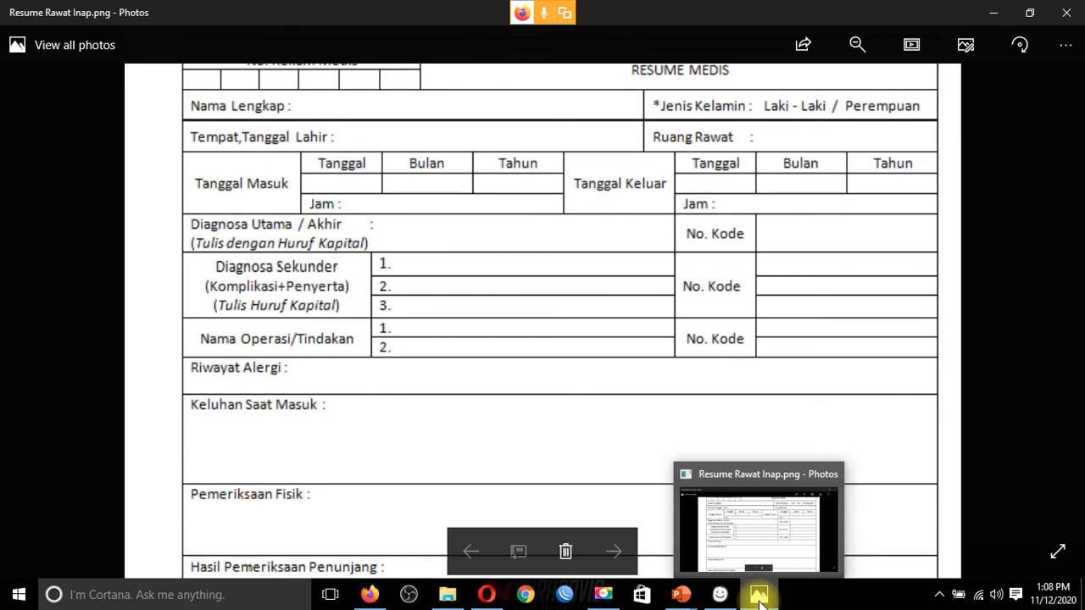
{"action": "left_click", "coordinate": [720, 595]}
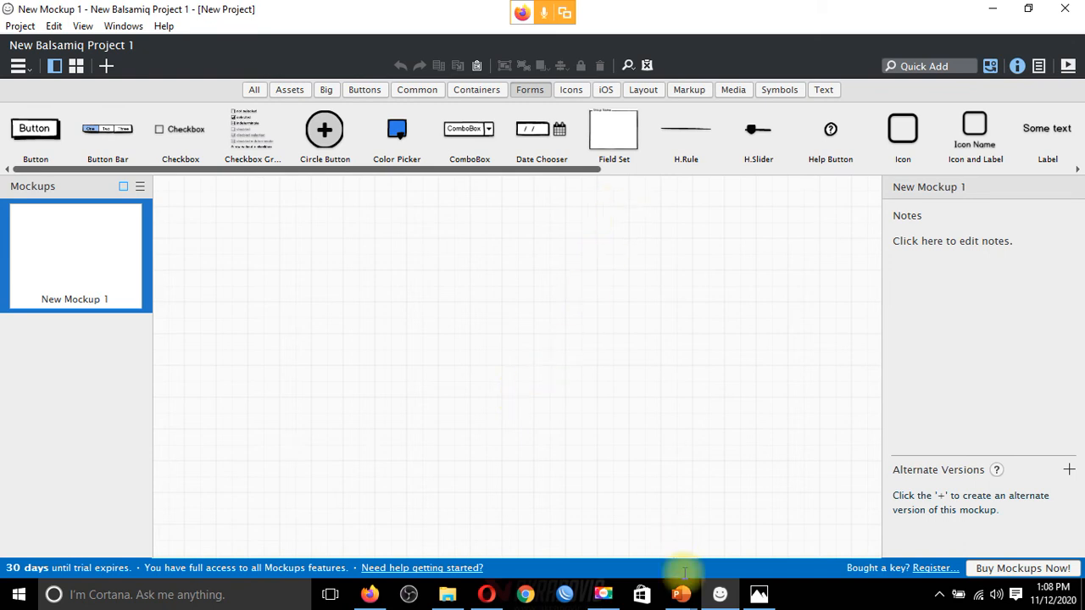
{"action": "left_click", "coordinate": [758, 594]}
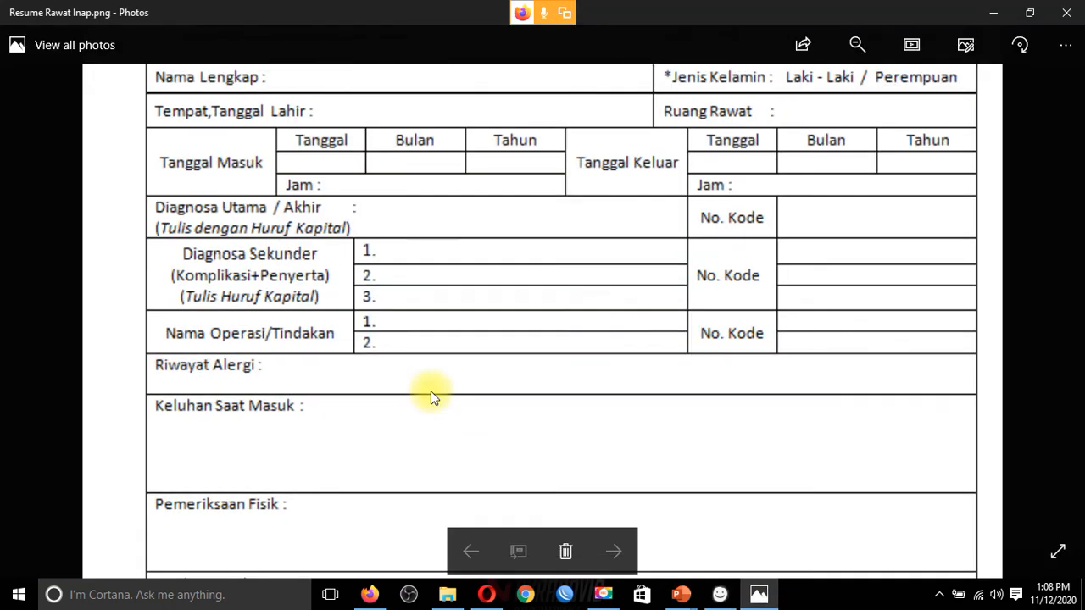
- Review the Resume Medis form's patient identity, admission and discharge dates, diagnosis and procedure sections to group its fields
{"action": "scroll", "coordinate": [431, 390], "scroll_direction": "down", "scroll_amount": 1}
{"action": "left_click_drag", "start_coordinate": [610, 358], "coordinate": [567, 212]}
{"action": "left_click_drag", "start_coordinate": [580, 321], "coordinate": [591, 503]}
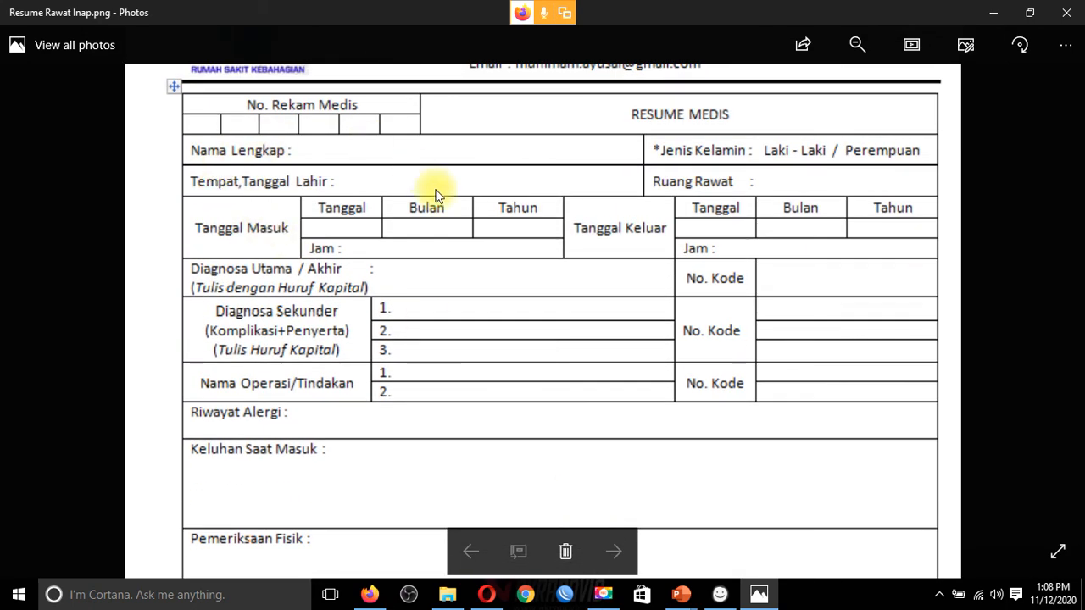
{"action": "left_click", "coordinate": [490, 440]}
{"action": "left_click_drag", "start_coordinate": [490, 440], "coordinate": [468, 288]}
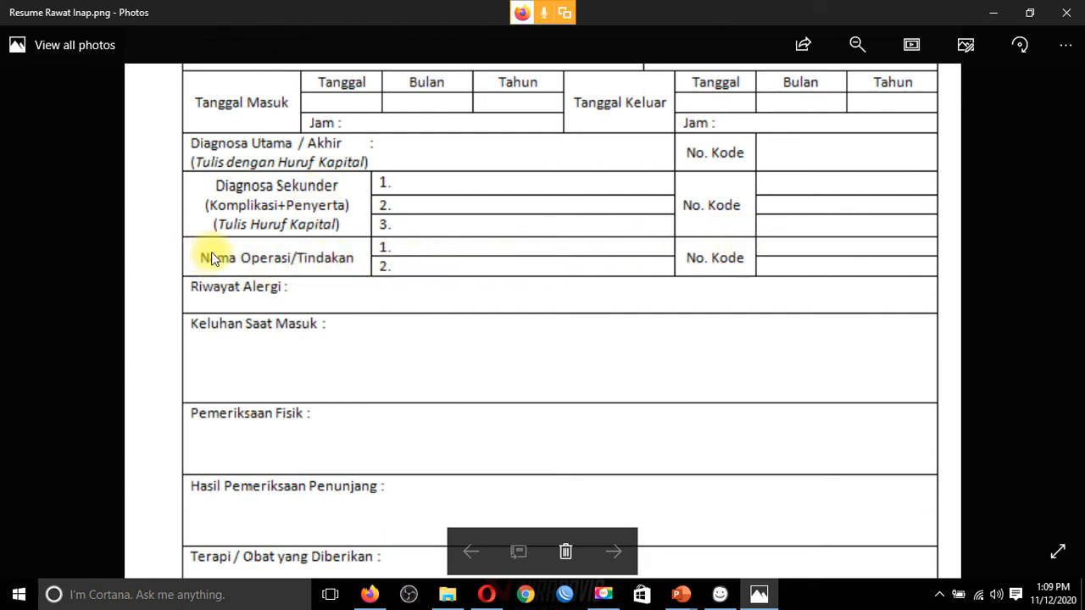
{"action": "scroll", "coordinate": [497, 191], "scroll_direction": "up", "scroll_amount": 2}
{"action": "scroll", "coordinate": [497, 210], "scroll_direction": "up", "scroll_amount": 5}
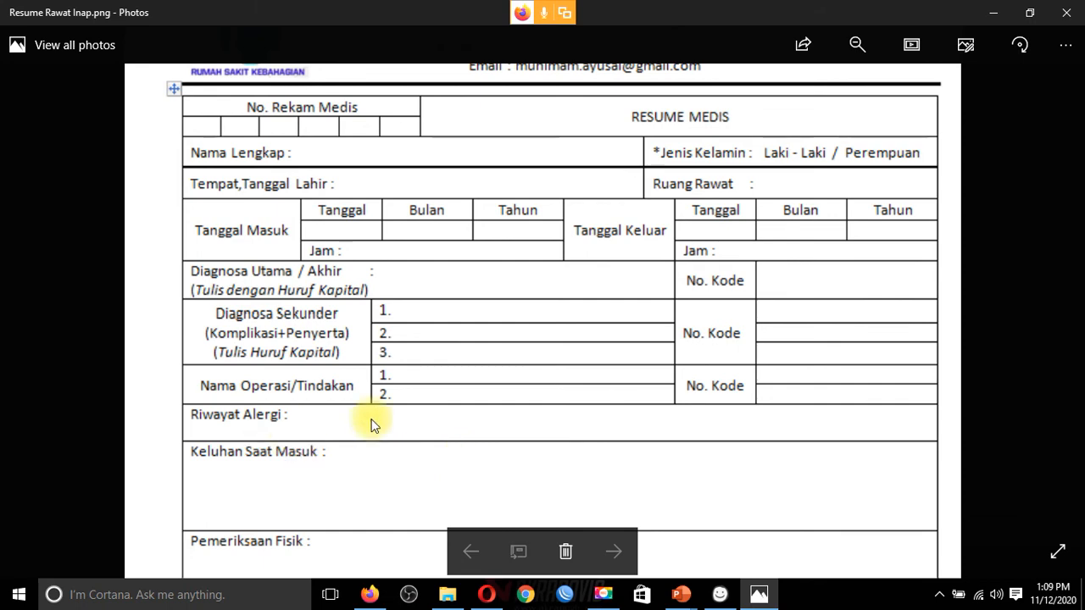
- Examine the form's therapy, follow-up instruction, discharge method, discharge condition and DPJP signature sections, and return to the diagnosis area
{"action": "scroll", "coordinate": [420, 254], "scroll_direction": "down", "scroll_amount": 10}
{"action": "scroll", "coordinate": [431, 194], "scroll_direction": "down", "scroll_amount": 7}
{"action": "scroll", "coordinate": [501, 209], "scroll_direction": "down", "scroll_amount": 4}
{"action": "scroll", "coordinate": [504, 229], "scroll_direction": "down", "scroll_amount": 2}
{"action": "left_click", "coordinate": [520, 283]}
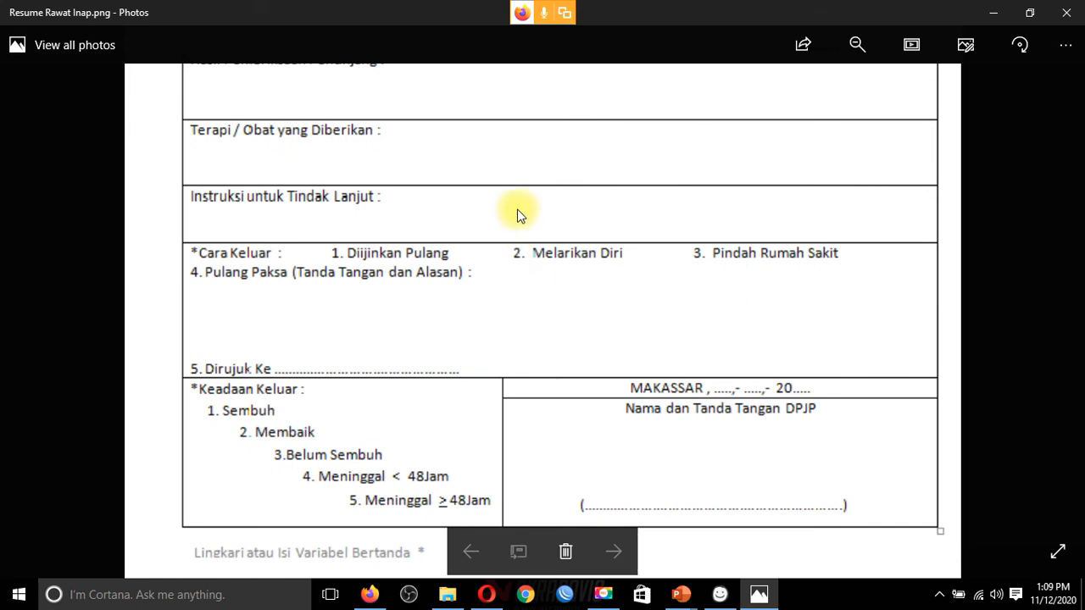
{"action": "scroll", "coordinate": [535, 297], "scroll_direction": "up", "scroll_amount": 4}
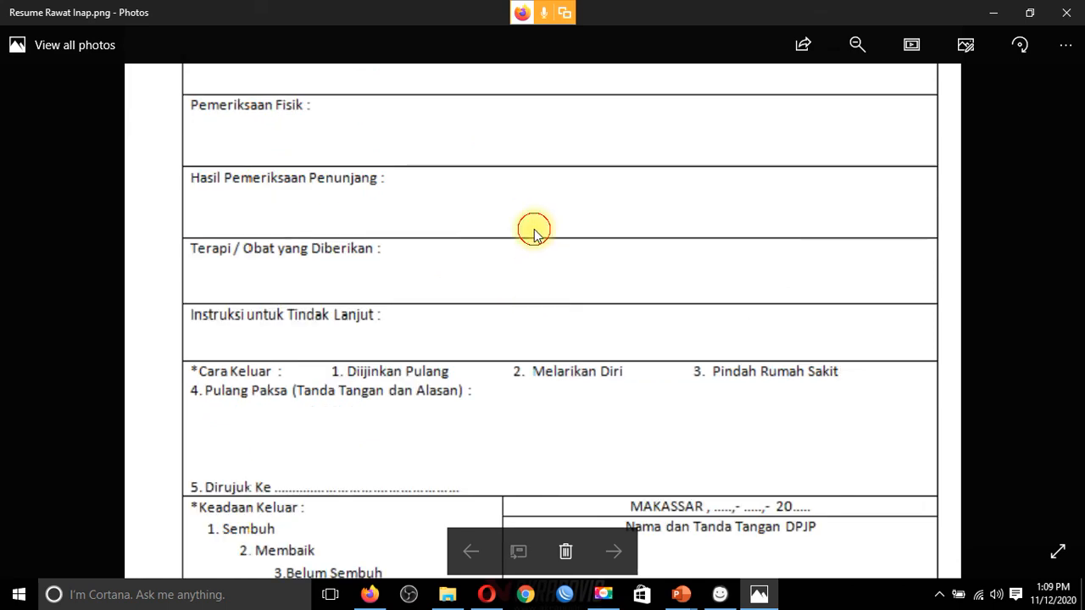
{"action": "scroll", "coordinate": [538, 254], "scroll_direction": "up", "scroll_amount": 1}
{"action": "scroll", "coordinate": [557, 424], "scroll_direction": "up", "scroll_amount": 7}
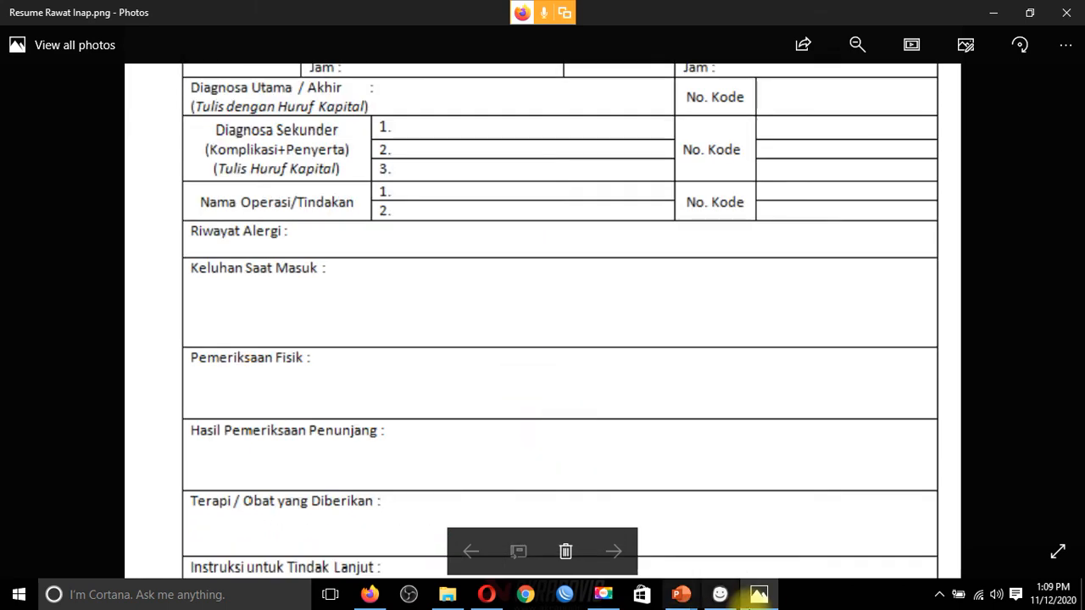
- Switch to the blank New Mockup 1 in Balsamiq Mockups 3
{"action": "left_click", "coordinate": [758, 594]}
{"action": "left_click", "coordinate": [720, 595]}
{"action": "left_click", "coordinate": [720, 596]}
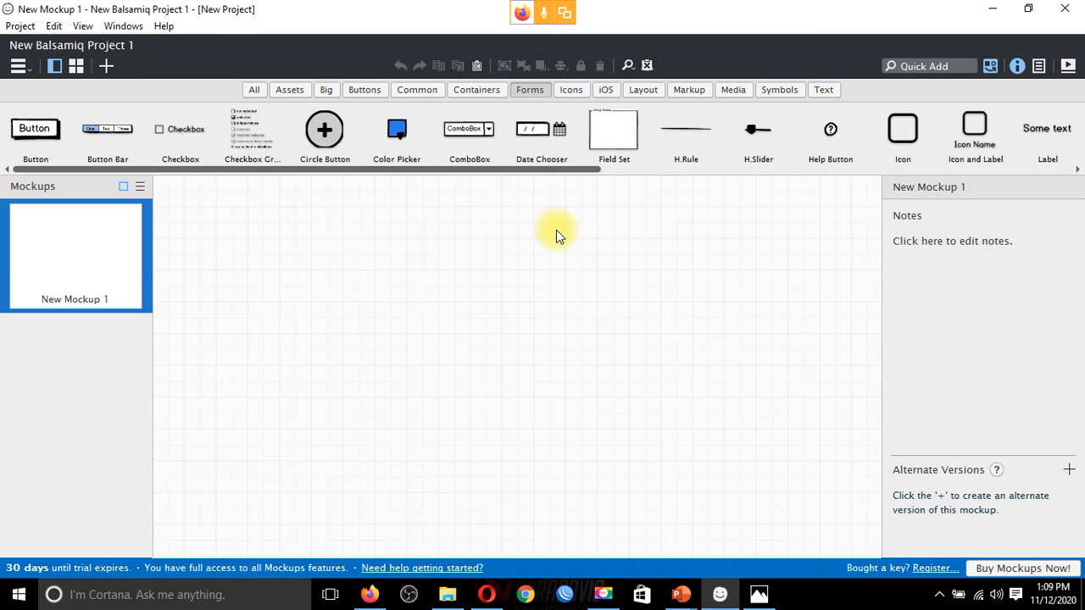
{"action": "left_click_drag", "start_coordinate": [617, 142], "coordinate": [191, 216]}
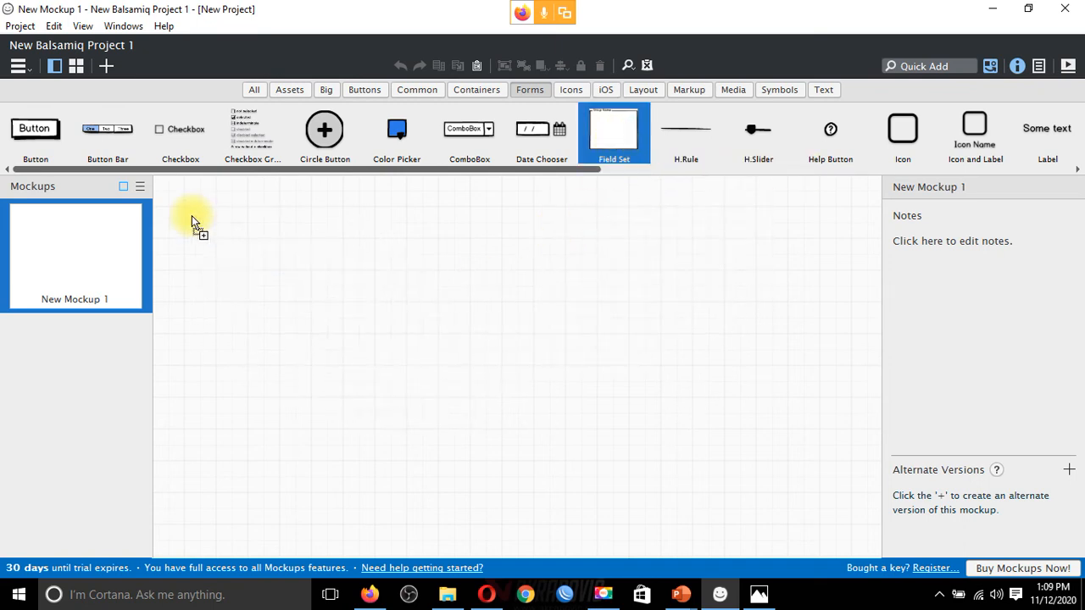
{"action": "left_click", "coordinate": [324, 312]}
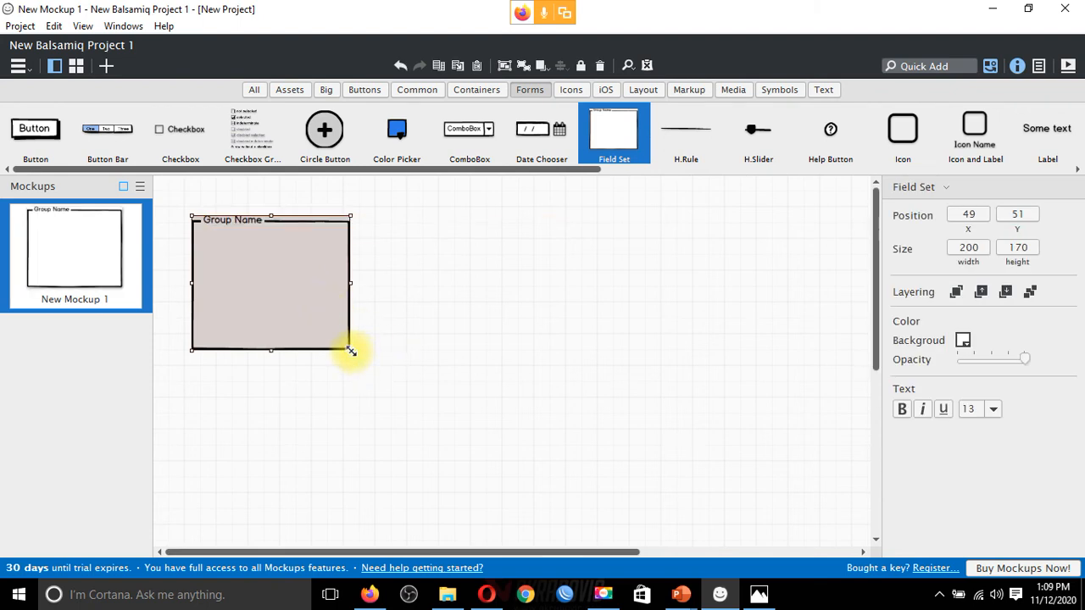
{"action": "left_click_drag", "start_coordinate": [353, 352], "coordinate": [532, 454]}
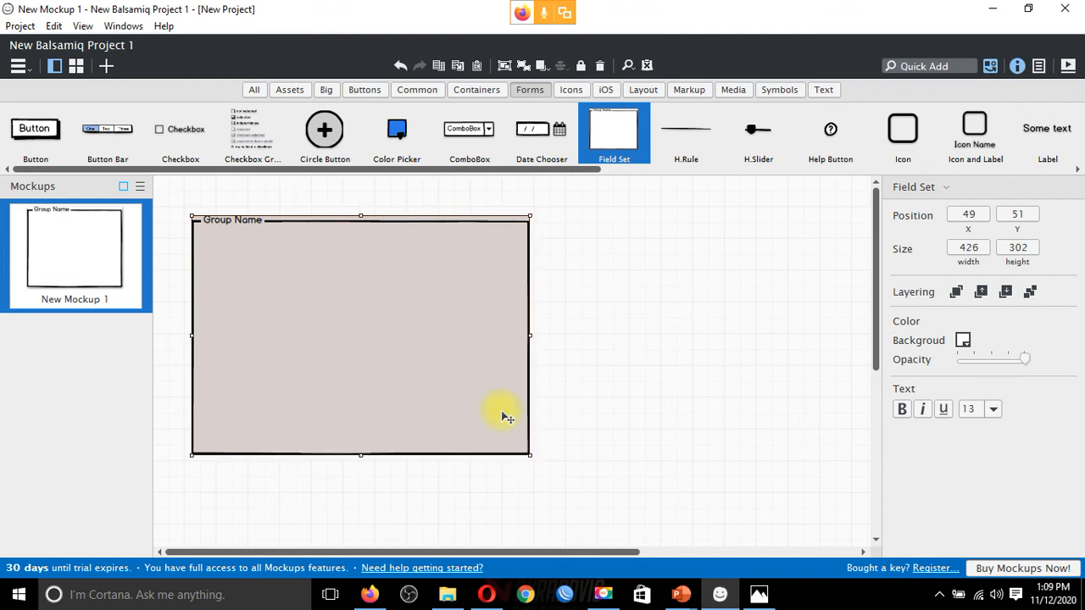
{"action": "key", "text": "Delete"}
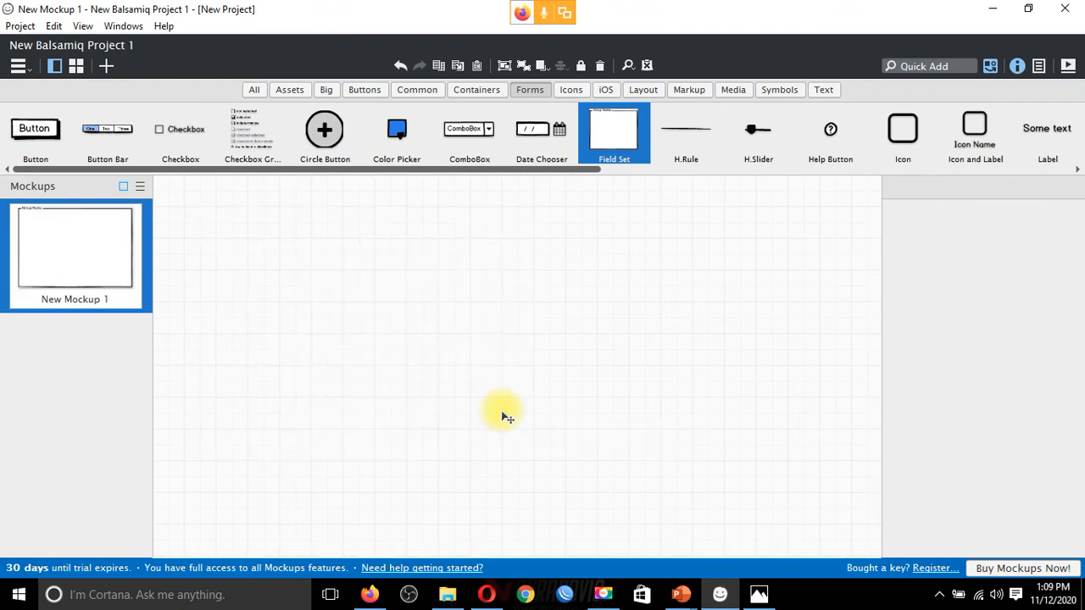
{"action": "left_click_drag", "start_coordinate": [617, 126], "coordinate": [326, 263]}
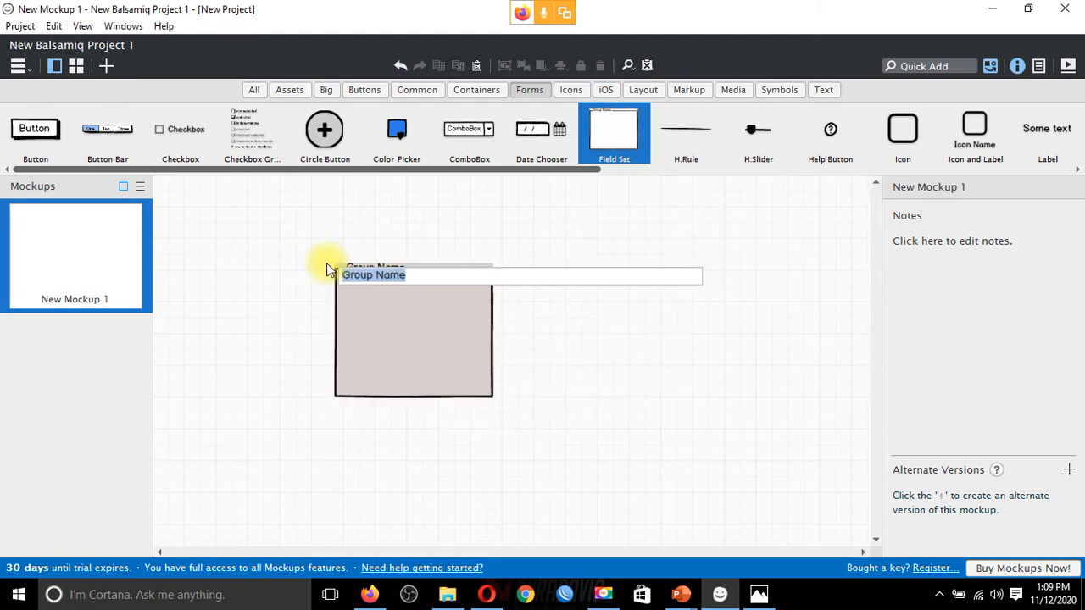
{"action": "left_click", "coordinate": [484, 322]}
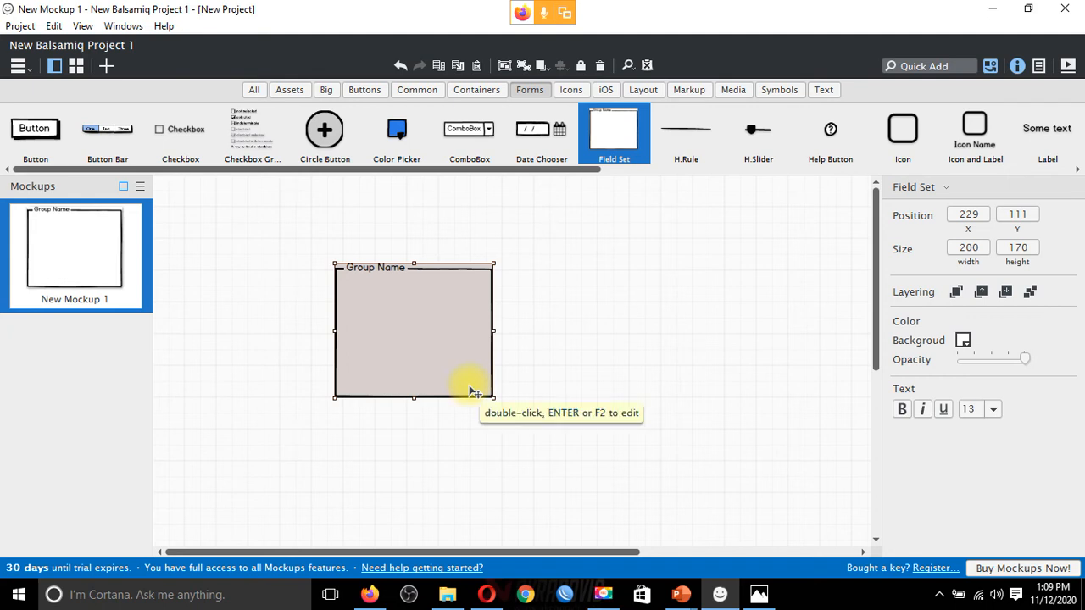
{"action": "key", "text": "Delete"}
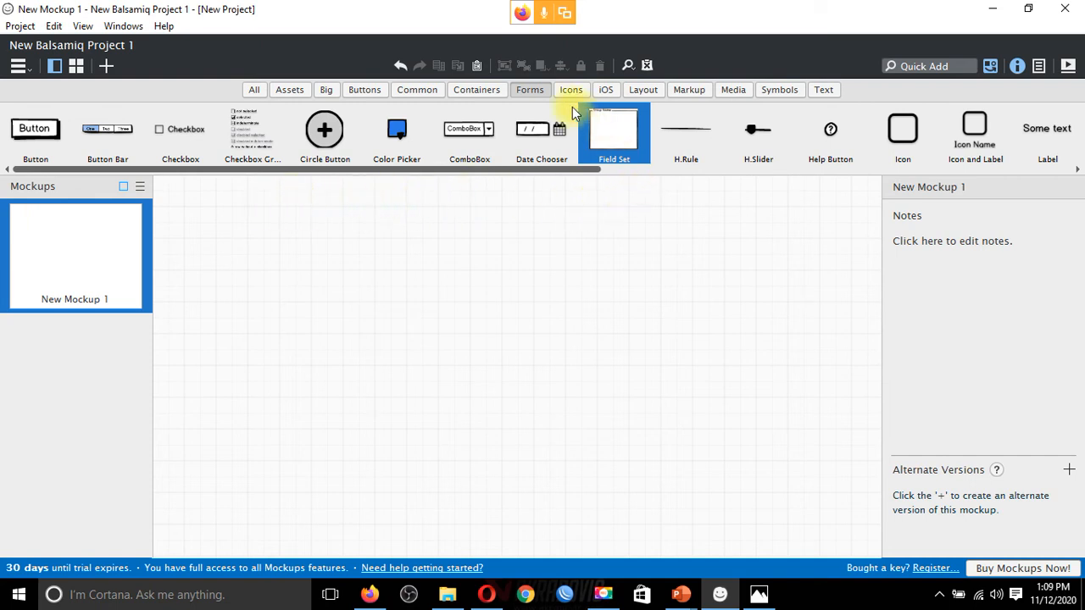
- Add a V.Tabs container near the canvas's upper-left corner at about 60, 37 and enlarge it to about 435 by 388
{"action": "left_click_drag", "start_coordinate": [563, 174], "coordinate": [496, 177]}
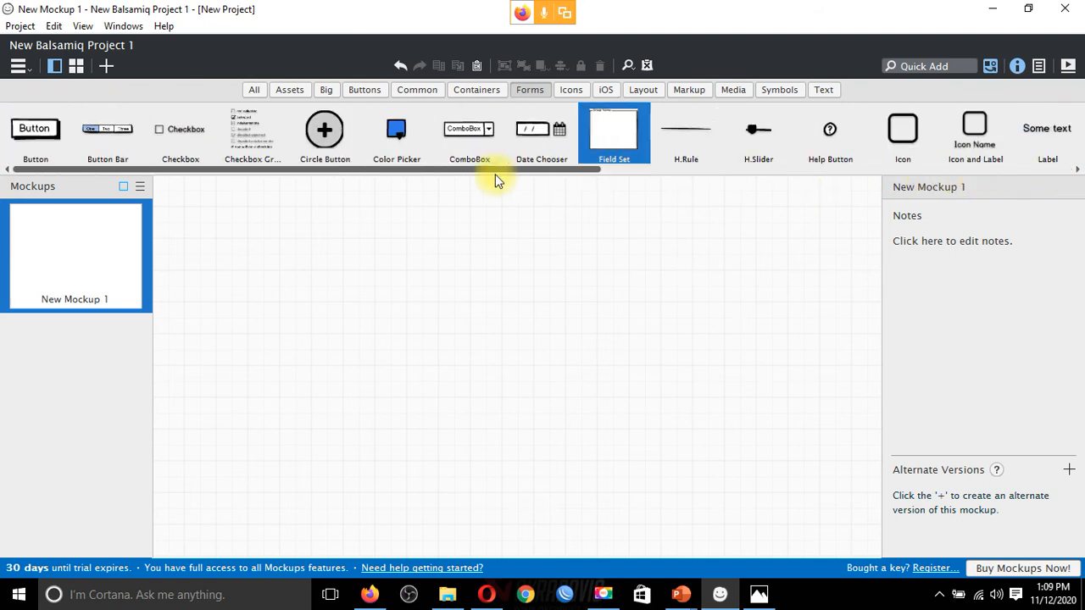
{"action": "left_click", "coordinate": [474, 91]}
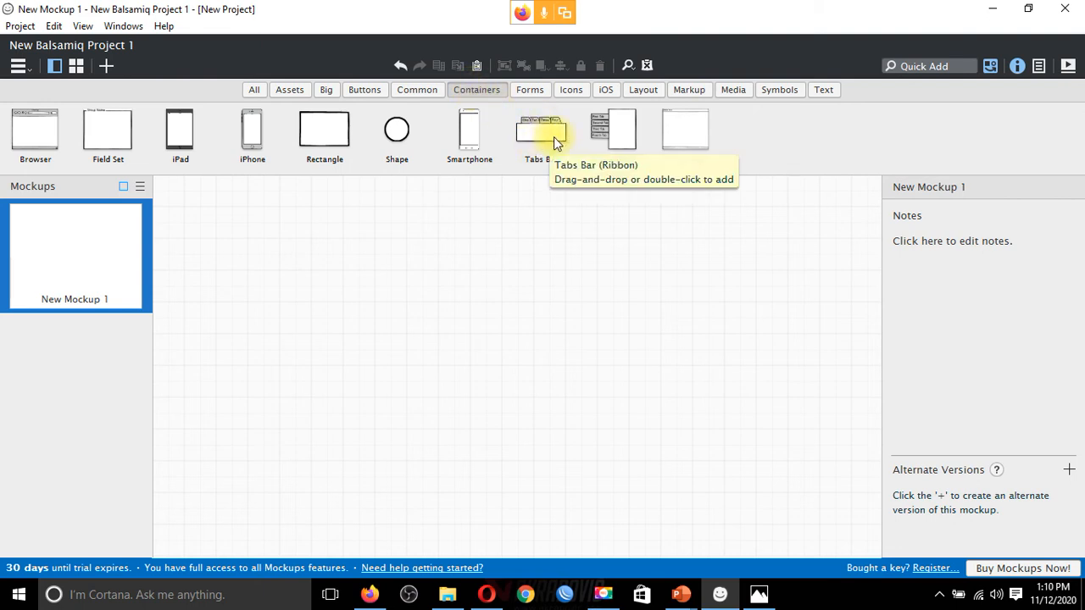
{"action": "left_click_drag", "start_coordinate": [606, 128], "coordinate": [200, 212]}
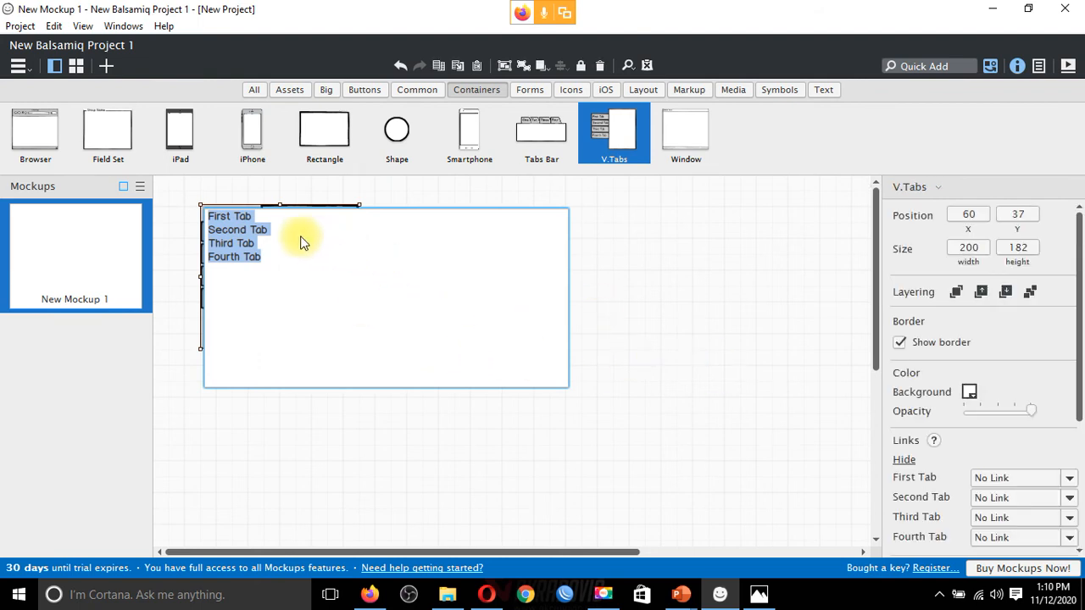
{"action": "key", "text": "Escape"}
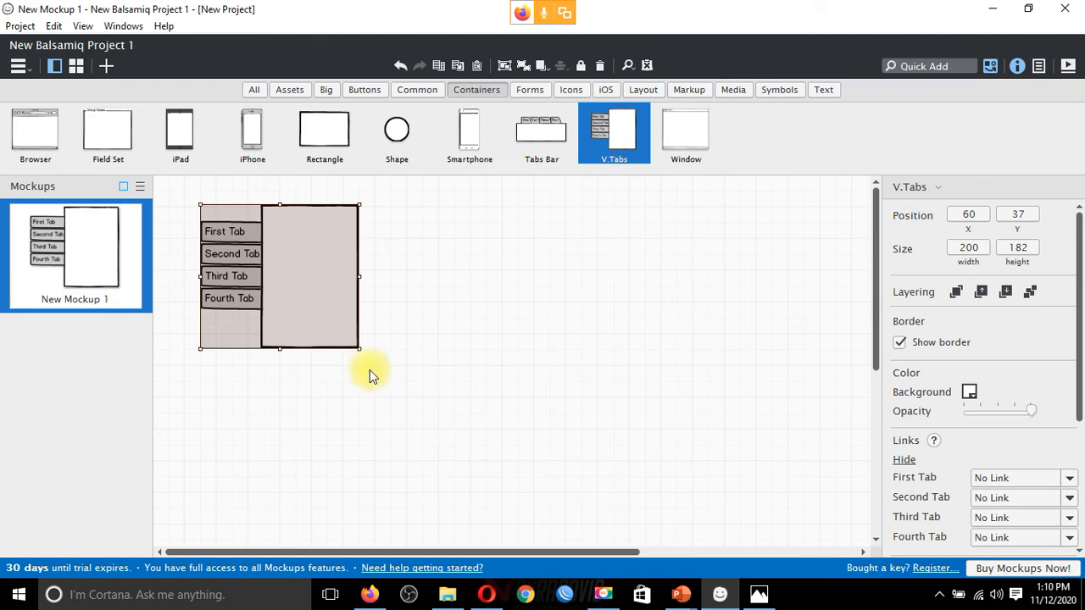
{"action": "left_click_drag", "start_coordinate": [359, 350], "coordinate": [545, 511]}
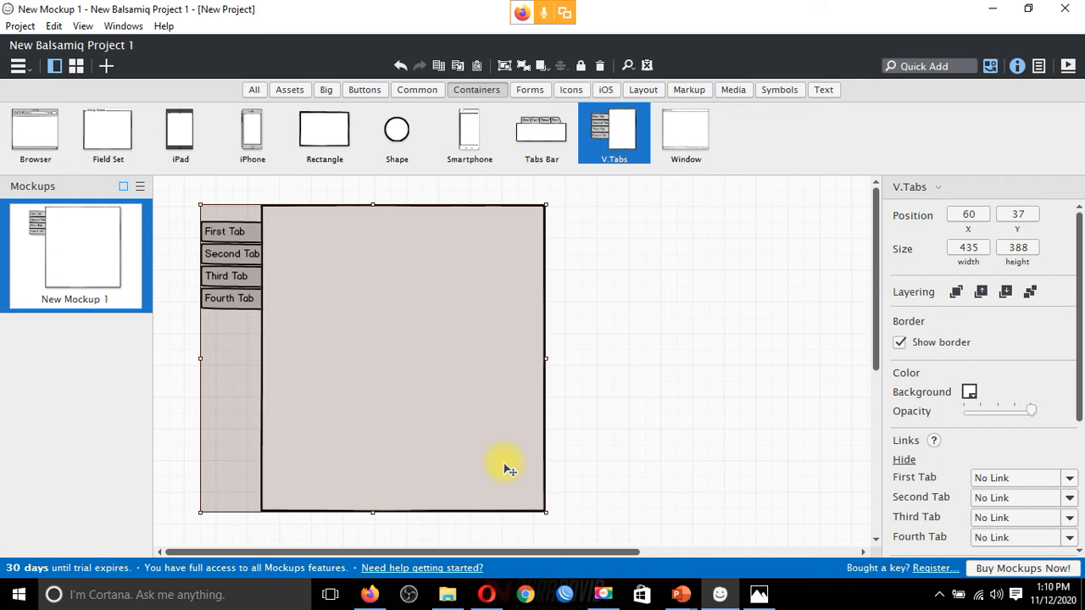
- Rename the first vertical tab as Indentitas and the second as Hasil Pemeriksaan
{"action": "left_click", "coordinate": [234, 241]}
{"action": "double_click", "coordinate": [238, 244]}
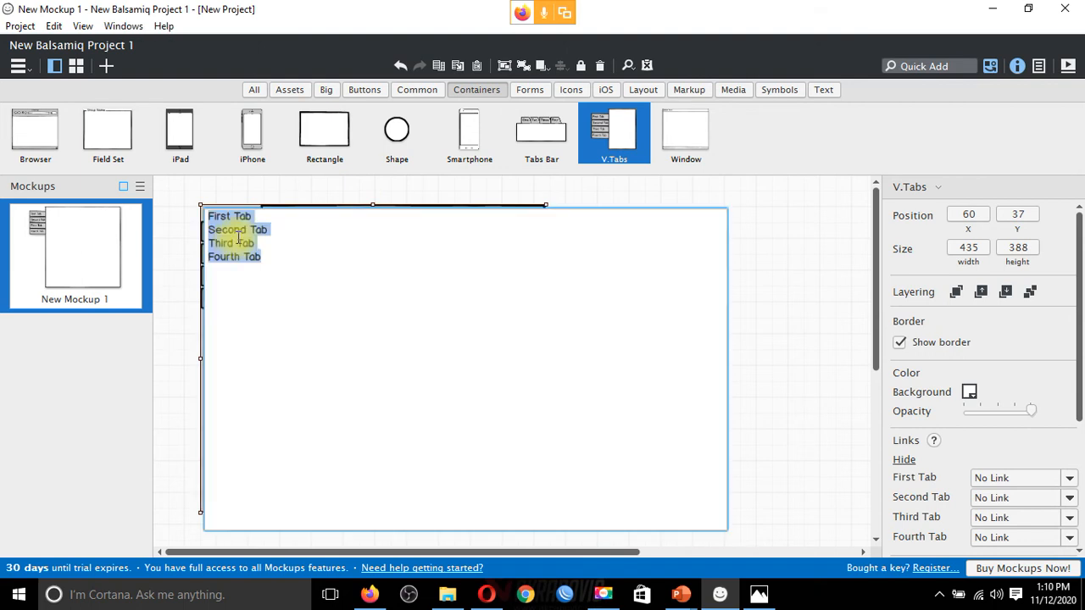
{"action": "left_click_drag", "start_coordinate": [255, 217], "coordinate": [179, 219]}
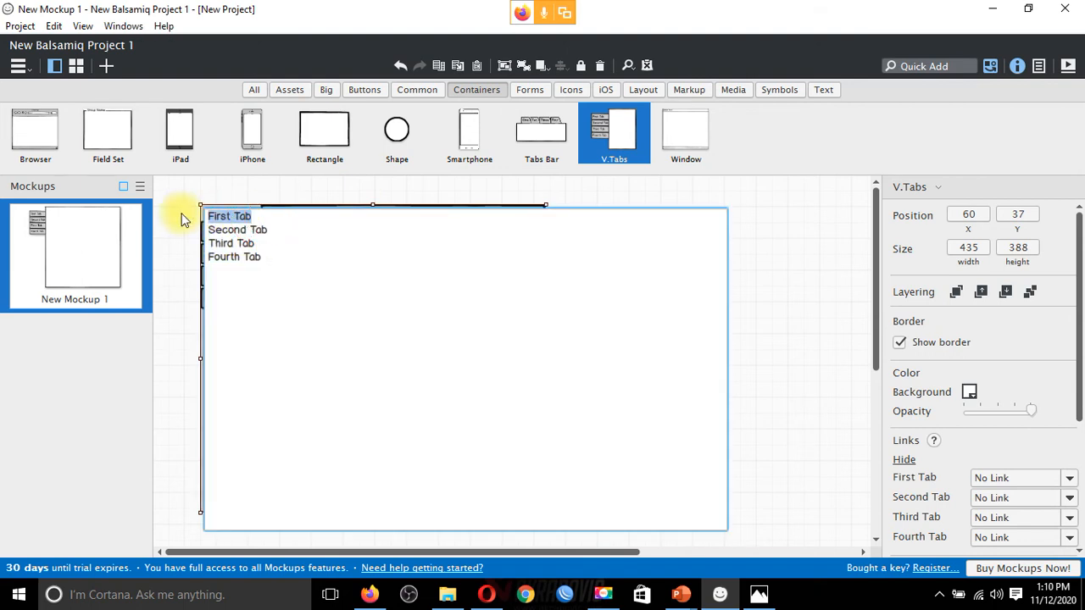
{"action": "type", "text": "Indentitas"}
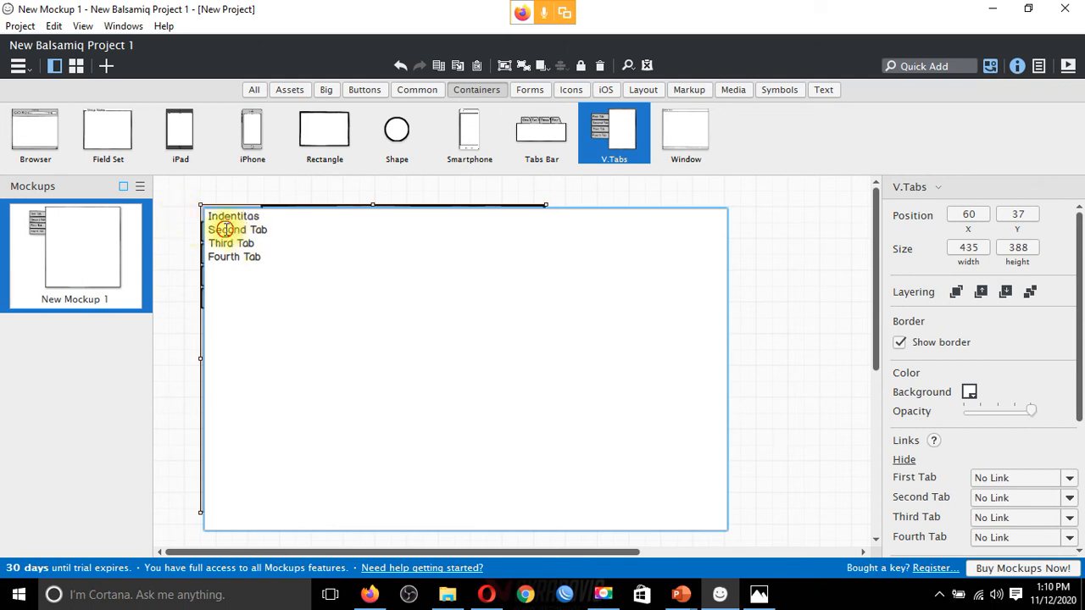
{"action": "left_click_drag", "start_coordinate": [208, 230], "coordinate": [275, 234]}
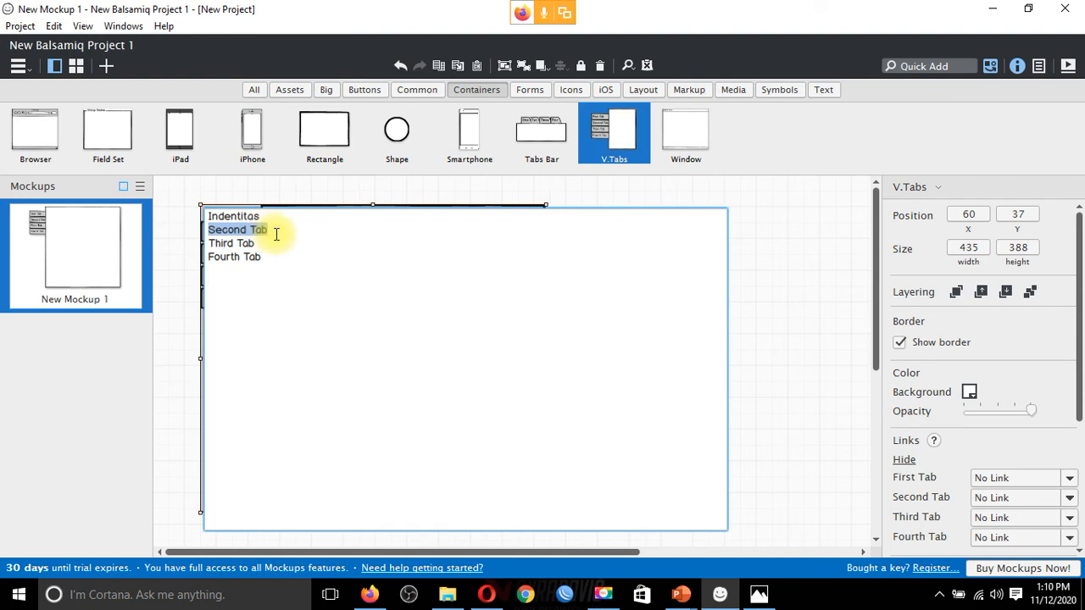
{"action": "type", "text": "H"}
{"action": "key", "text": "BackSpace"}
{"action": "type", "text": "Hasil Pemeriksaan"}
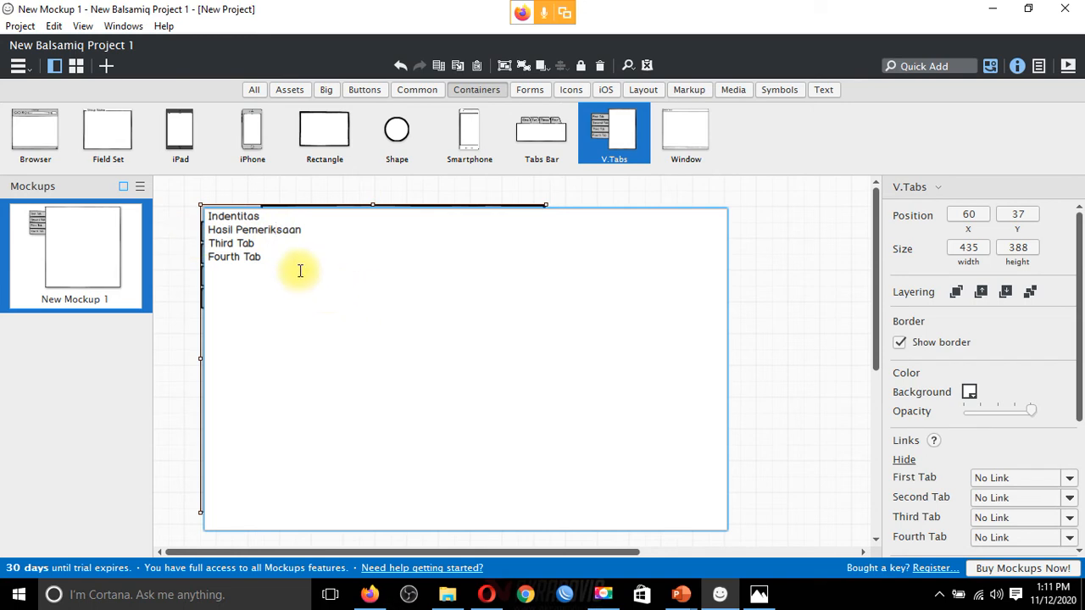
- Rename the third vertical tab as Diagnosis and the fourth as Tindakan, and apply the tab labels
{"action": "left_click_drag", "start_coordinate": [267, 243], "coordinate": [209, 243]}
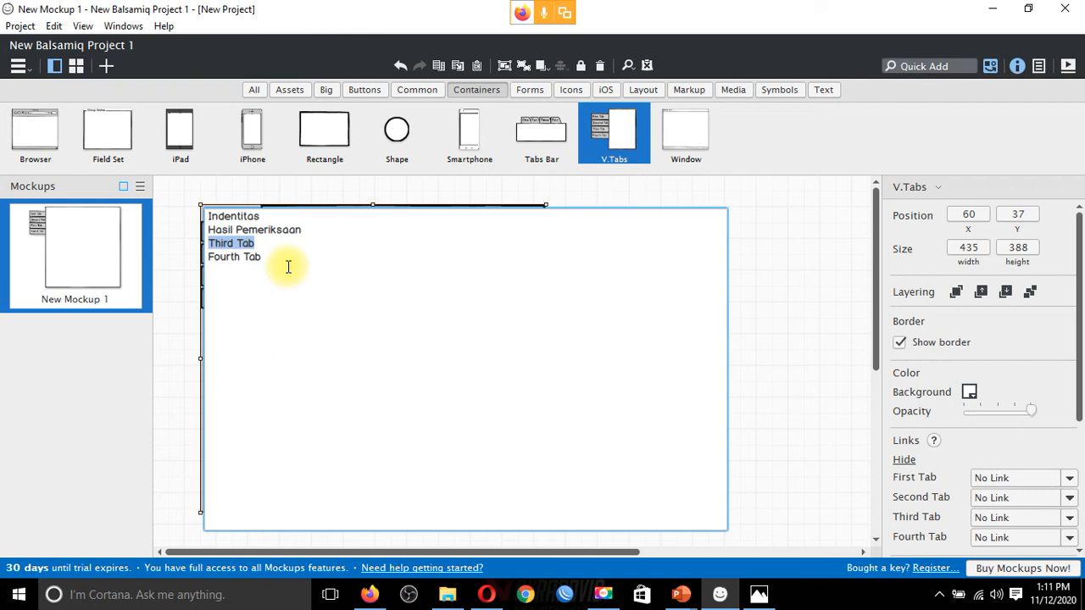
{"action": "type", "text": "Diagnosis"}
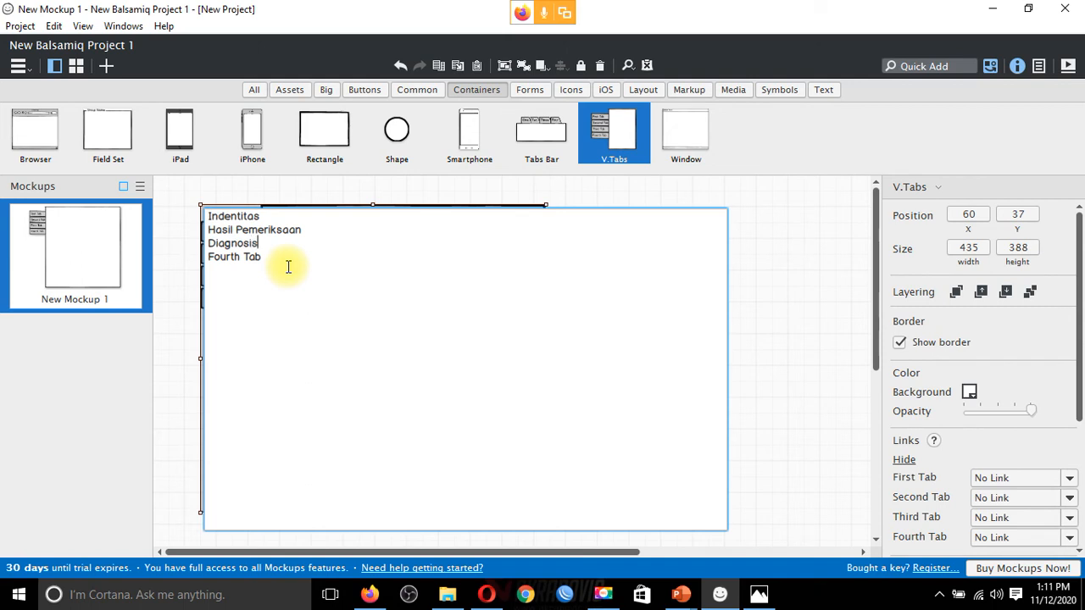
{"action": "left_click_drag", "start_coordinate": [263, 254], "coordinate": [194, 250]}
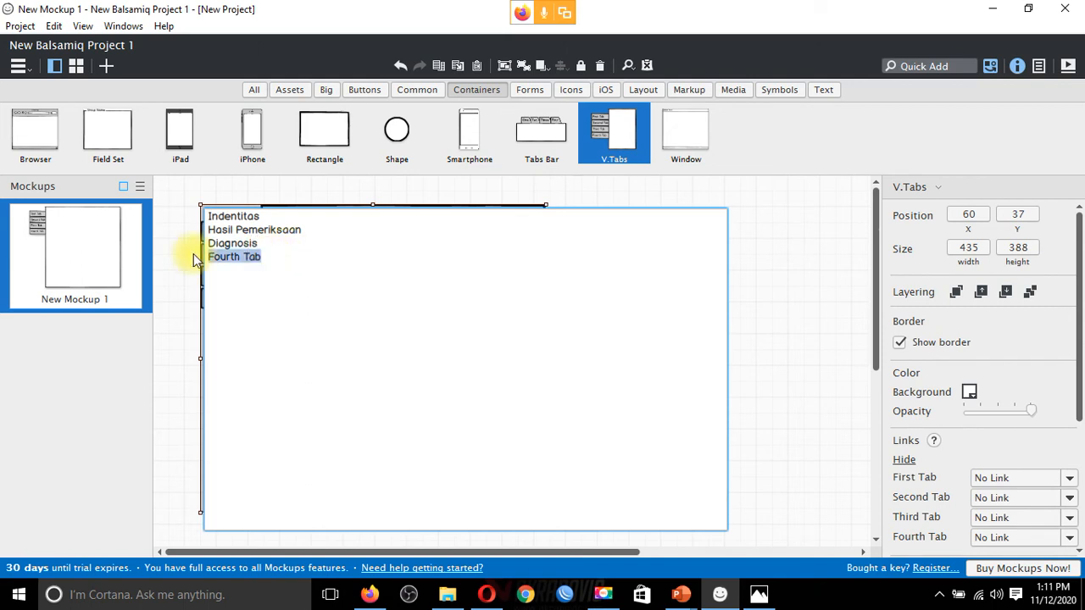
{"action": "type", "text": "Ti"}
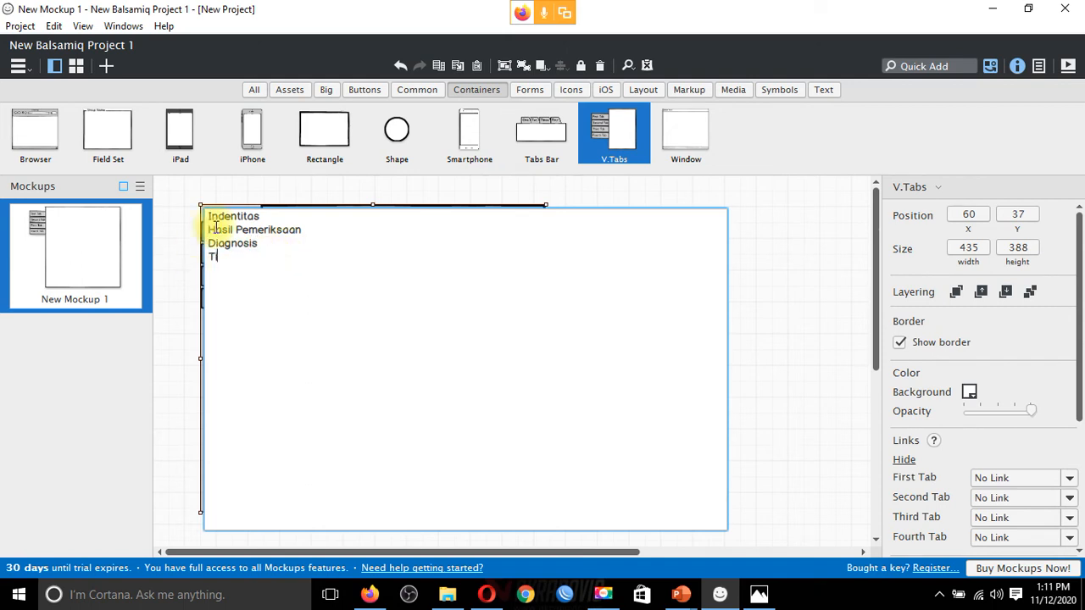
{"action": "type", "text": "ndakan"}
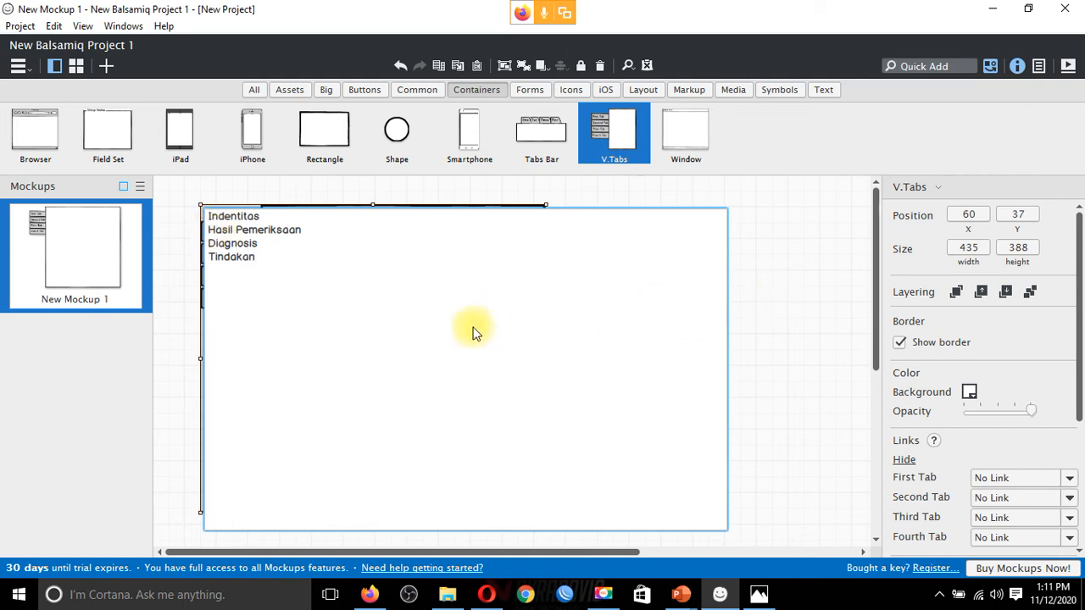
{"action": "key", "text": "ctrl+Return"}
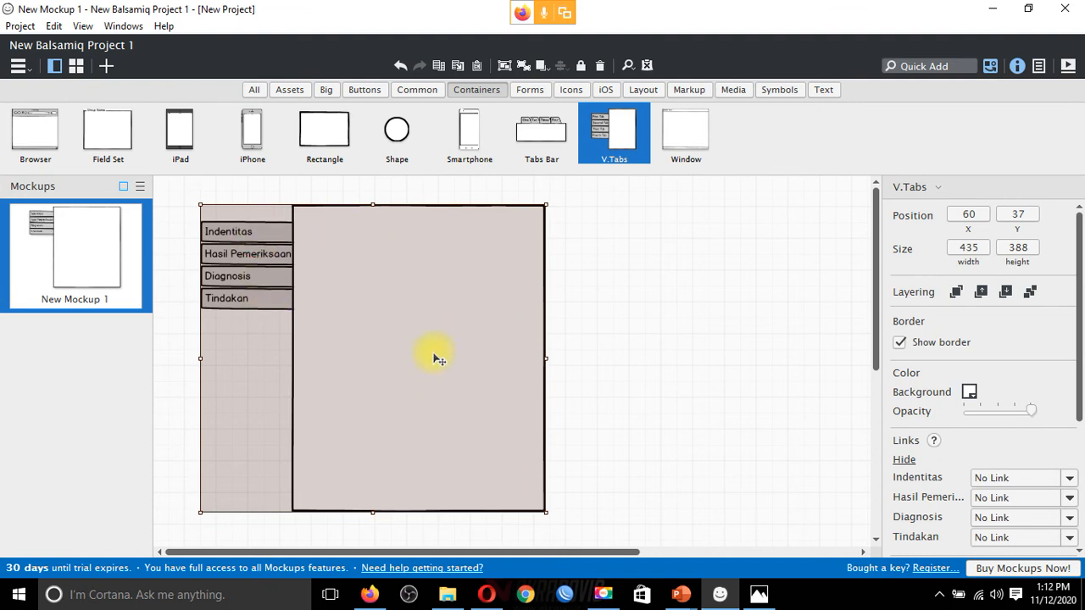
- Add an empty Text Input near the top of the tab panel at about 285, 65
{"action": "left_click", "coordinate": [536, 90]}
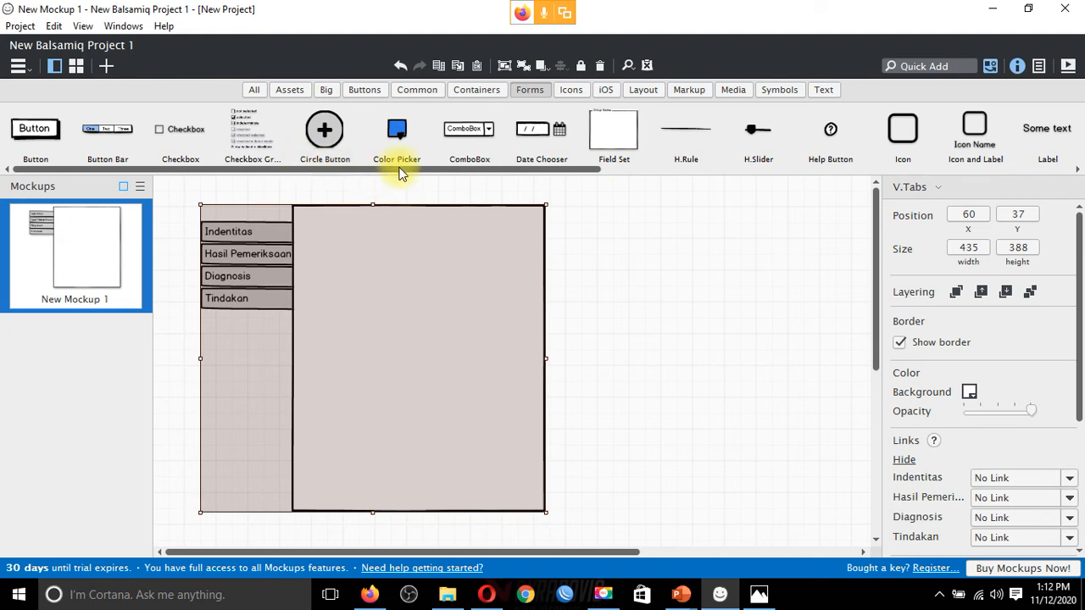
{"action": "left_click_drag", "start_coordinate": [401, 171], "coordinate": [886, 158]}
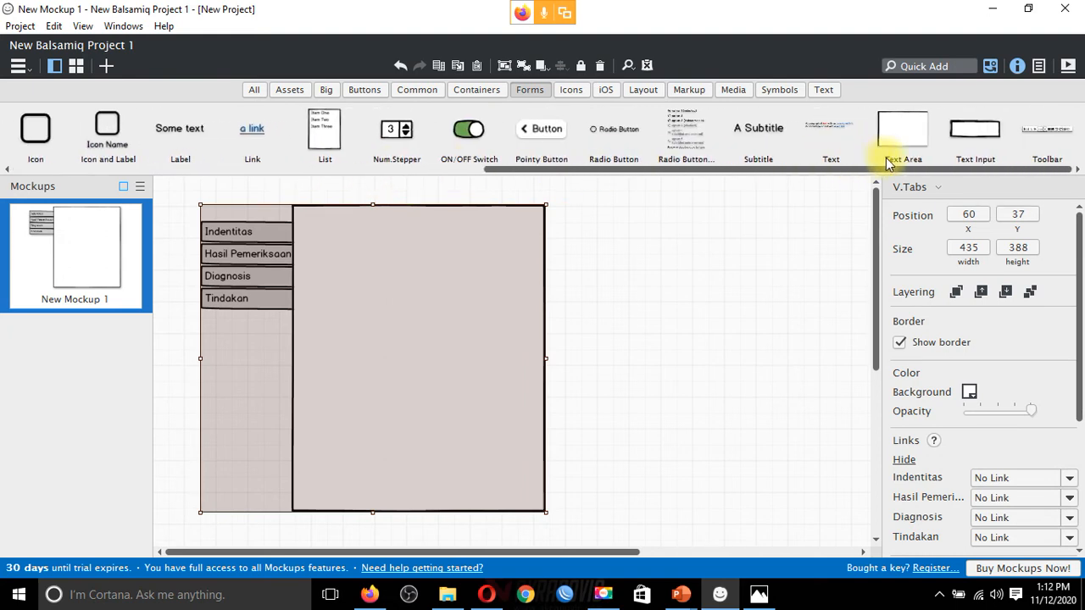
{"action": "left_click_drag", "start_coordinate": [987, 134], "coordinate": [379, 226]}
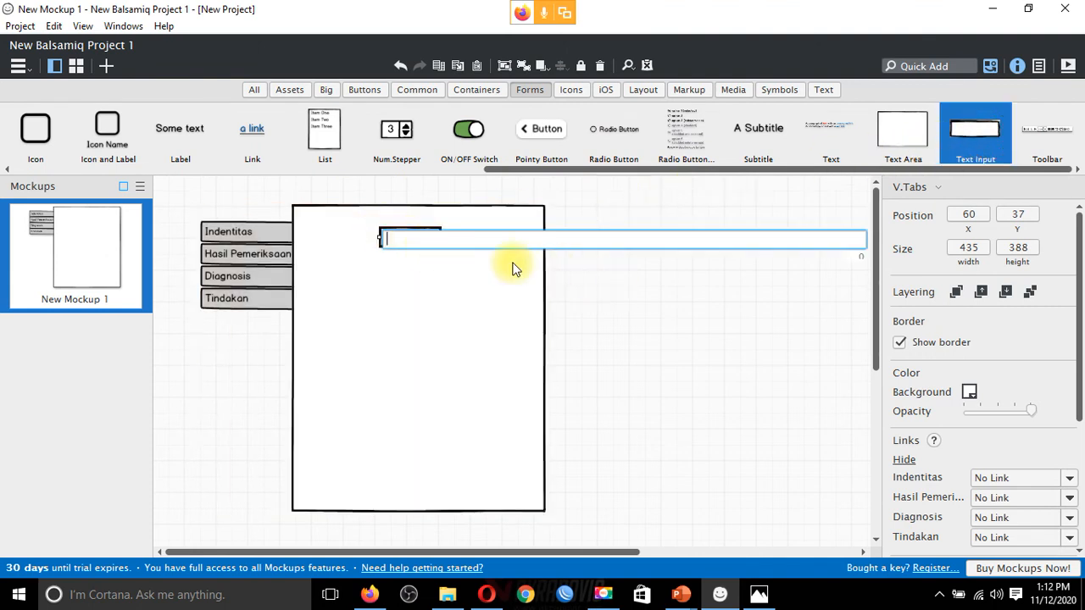
{"action": "key", "text": "Return"}
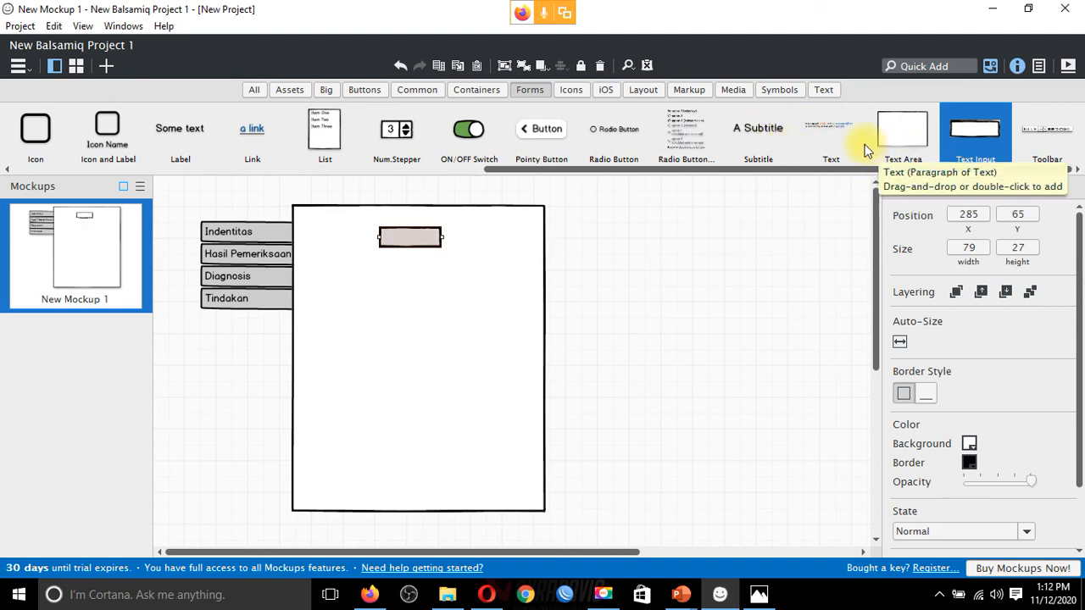
{"action": "left_click_drag", "start_coordinate": [833, 134], "coordinate": [326, 237]}
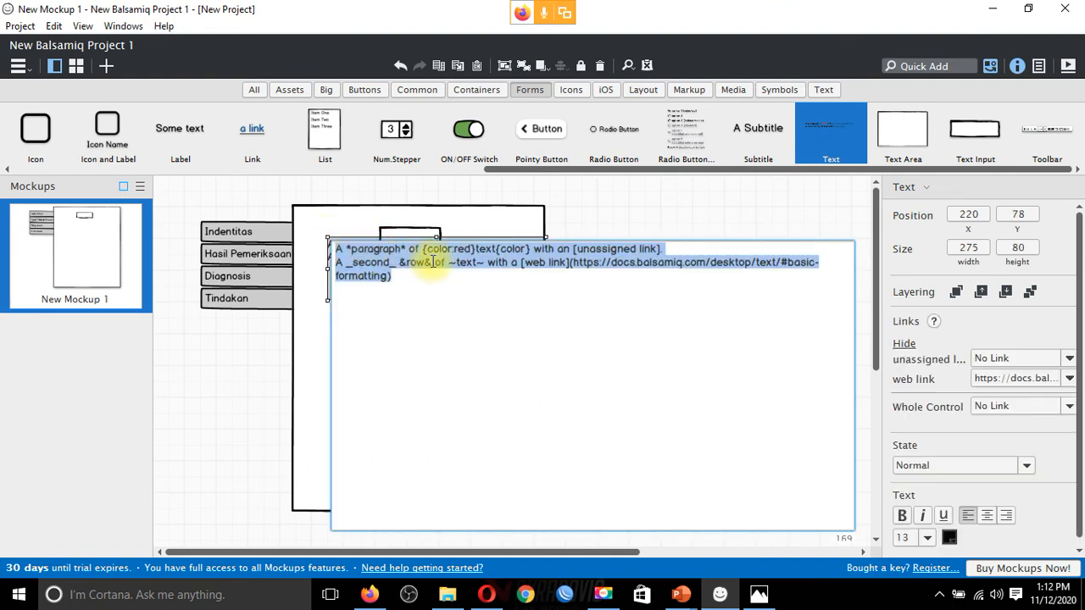
{"action": "left_click", "coordinate": [748, 246]}
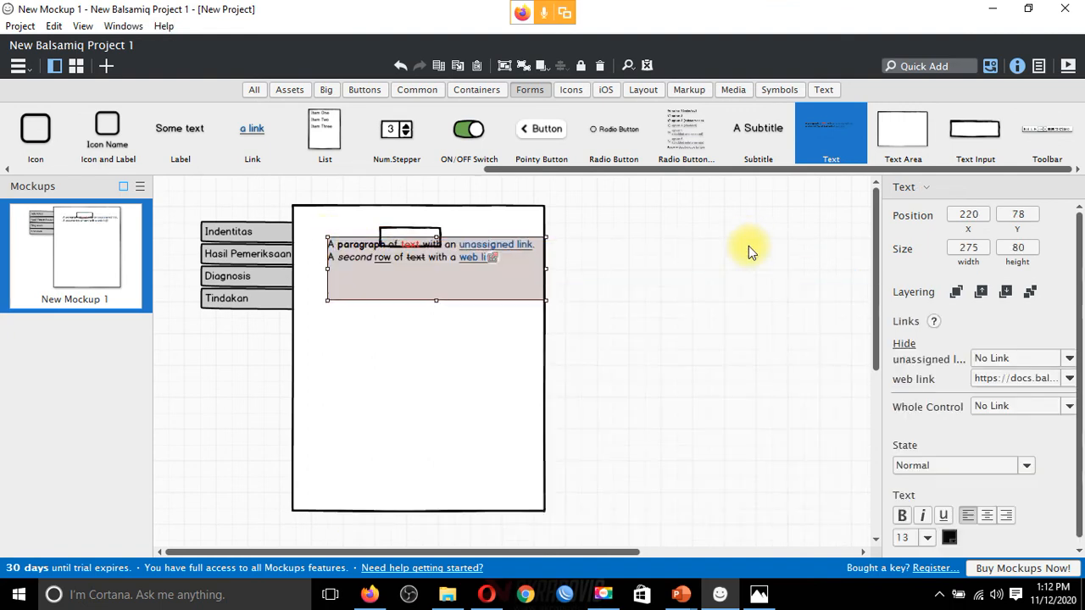
{"action": "left_click", "coordinate": [478, 244]}
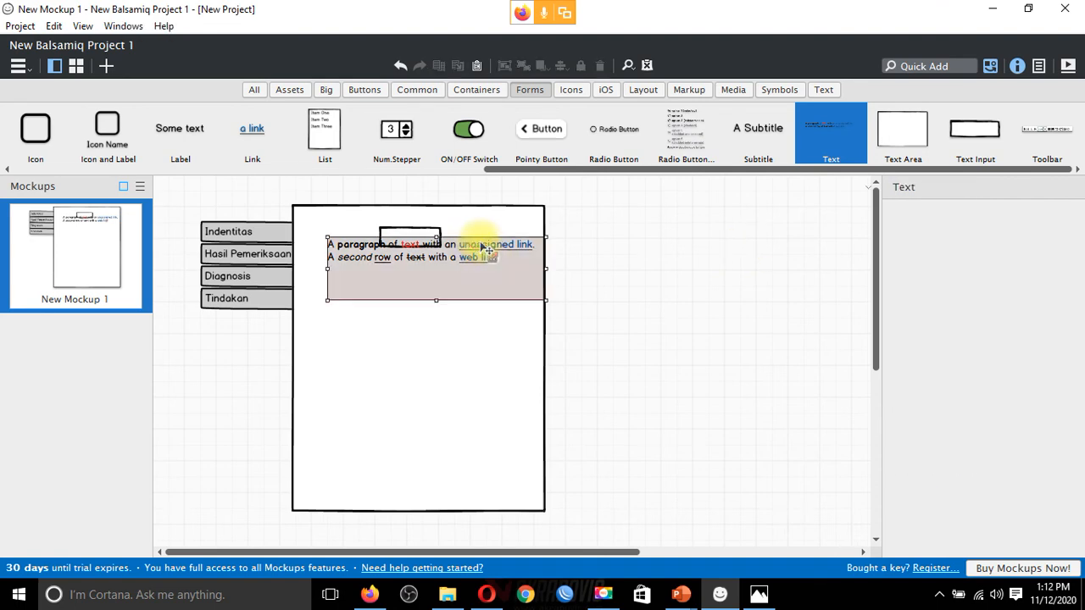
{"action": "key", "text": "Delete"}
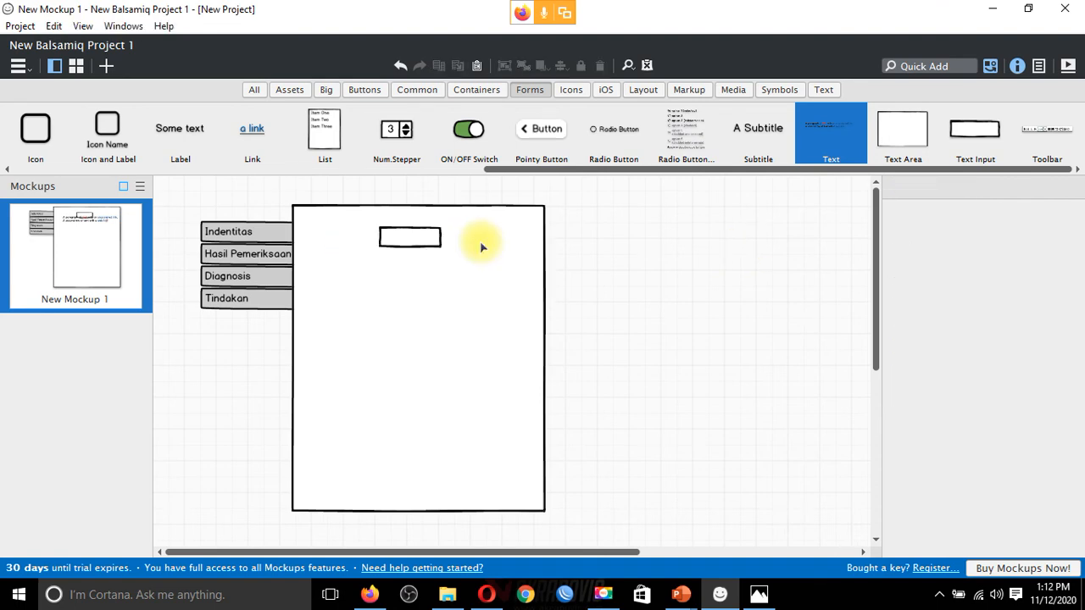
- Add a label reading Nomor RM beside the empty text input, at about 204, 71
{"action": "left_click_drag", "start_coordinate": [192, 140], "coordinate": [322, 245]}
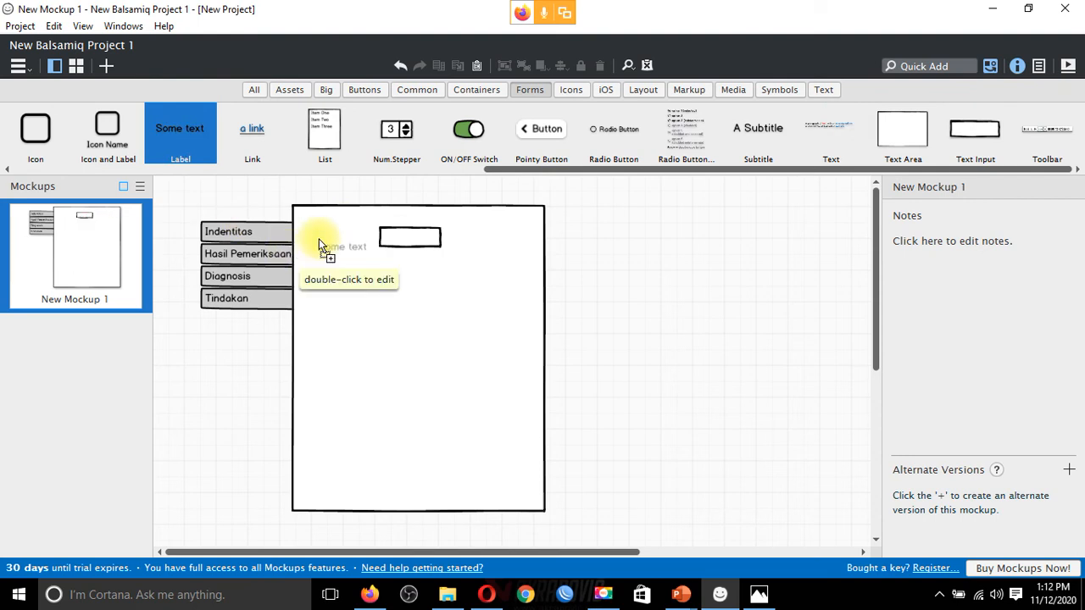
{"action": "double_click", "coordinate": [329, 244]}
{"action": "type", "text": "Nomor RM"}
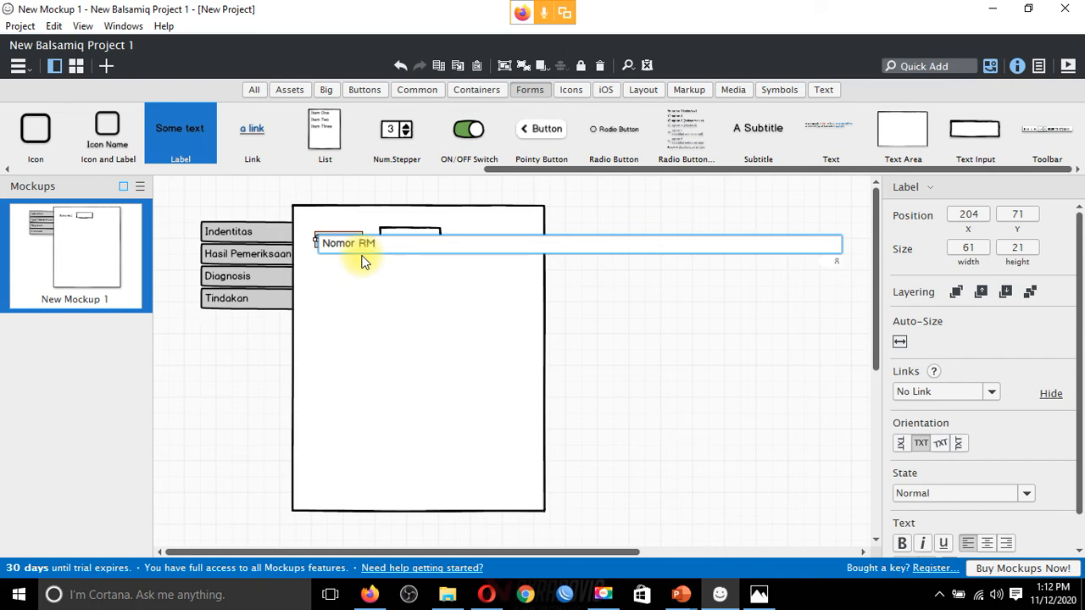
{"action": "key", "text": "Return"}
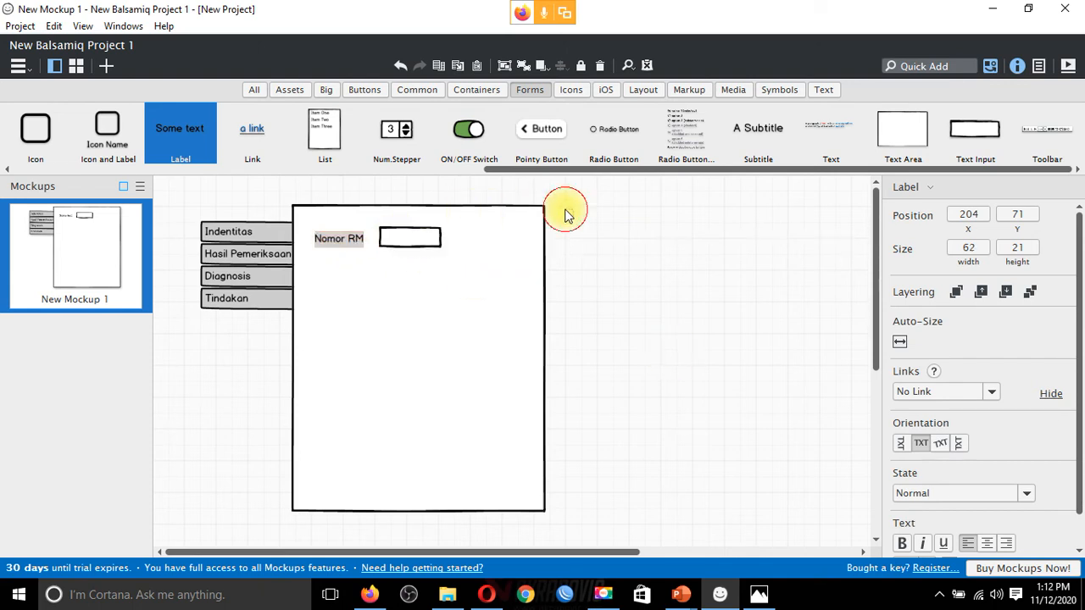
{"action": "left_click", "coordinate": [566, 213]}
- Shorten the Nomor RM text input slightly to a width of about 77
{"action": "left_click", "coordinate": [412, 239]}
{"action": "mouse_move", "coordinate": [445, 241]}
{"action": "left_mouse_down"}
{"action": "mouse_move", "coordinate": [538, 241]}
{"action": "mouse_move", "coordinate": [414, 238]}
{"action": "mouse_move", "coordinate": [439, 239]}
{"action": "left_mouse_up"}
{"action": "left_click", "coordinate": [596, 272]}
- Add a Nama Pasien label closely below Nomor RM, and shift the Nomor RM text input to about 304, 65
{"action": "left_click_drag", "start_coordinate": [207, 136], "coordinate": [316, 270]}
{"action": "type", "text": "Nama Pasien"}
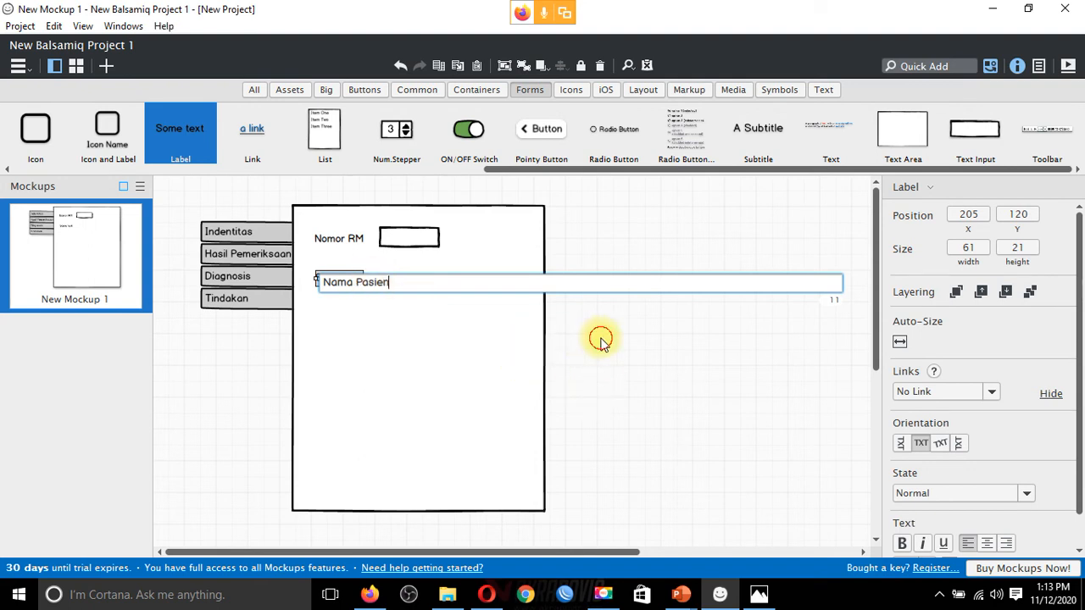
{"action": "left_click", "coordinate": [367, 271]}
{"action": "left_click", "coordinate": [353, 288]}
{"action": "left_click", "coordinate": [333, 283]}
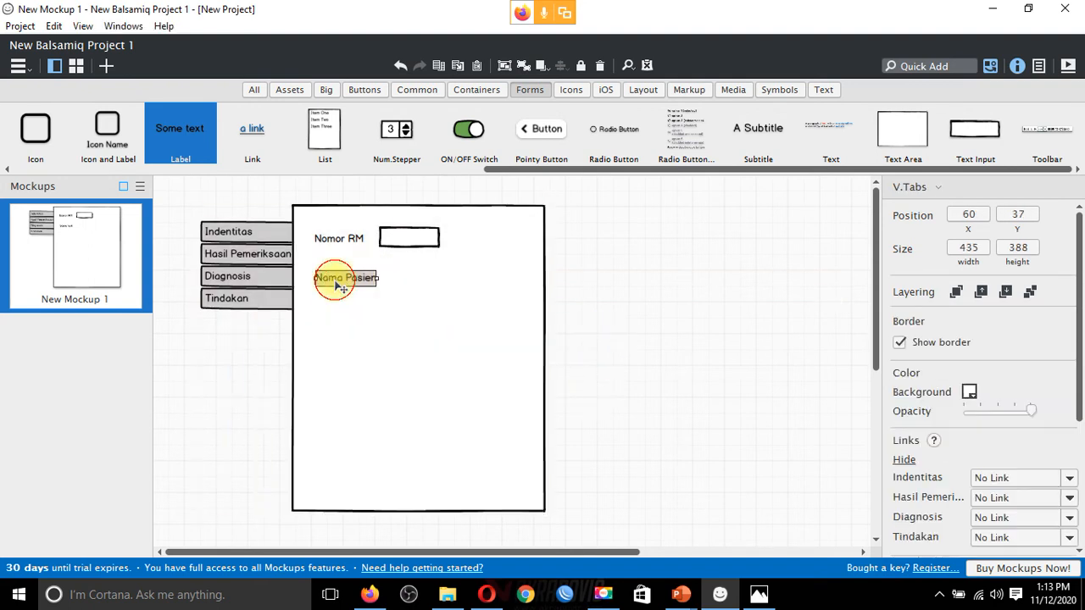
{"action": "left_click_drag", "start_coordinate": [333, 282], "coordinate": [338, 272]}
{"action": "mouse_move", "coordinate": [412, 235]}
{"action": "left_mouse_down"}
{"action": "mouse_move", "coordinate": [441, 233]}
{"action": "mouse_move", "coordinate": [424, 249]}
{"action": "mouse_move", "coordinate": [410, 242]}
{"action": "left_mouse_up"}
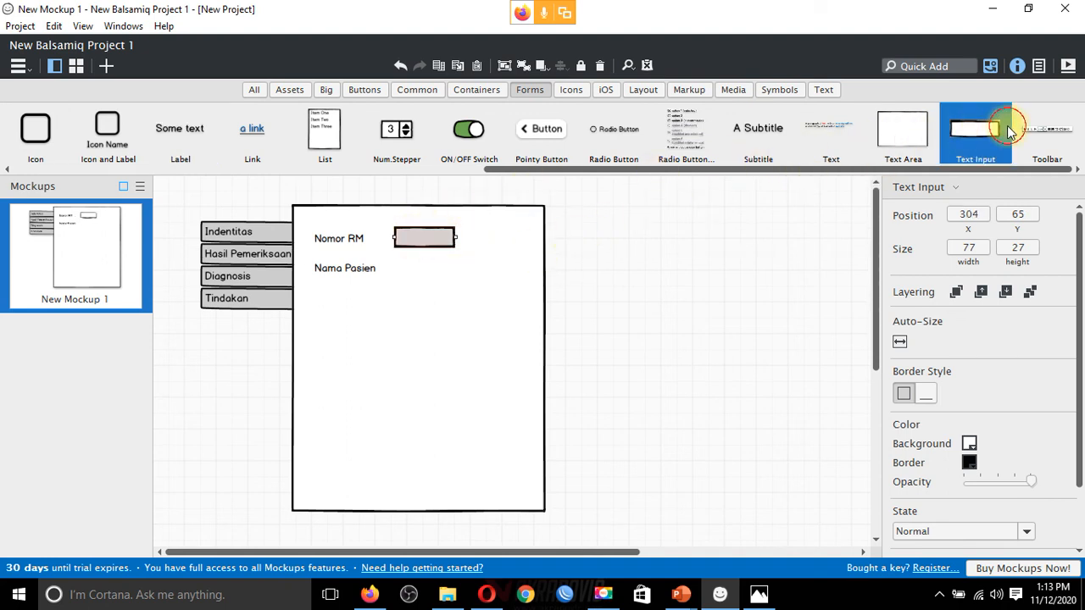
- Add an empty Text Input beside Nama Pasien at about 302, 104 and widen it to about 169
{"action": "left_click_drag", "start_coordinate": [979, 135], "coordinate": [392, 257]}
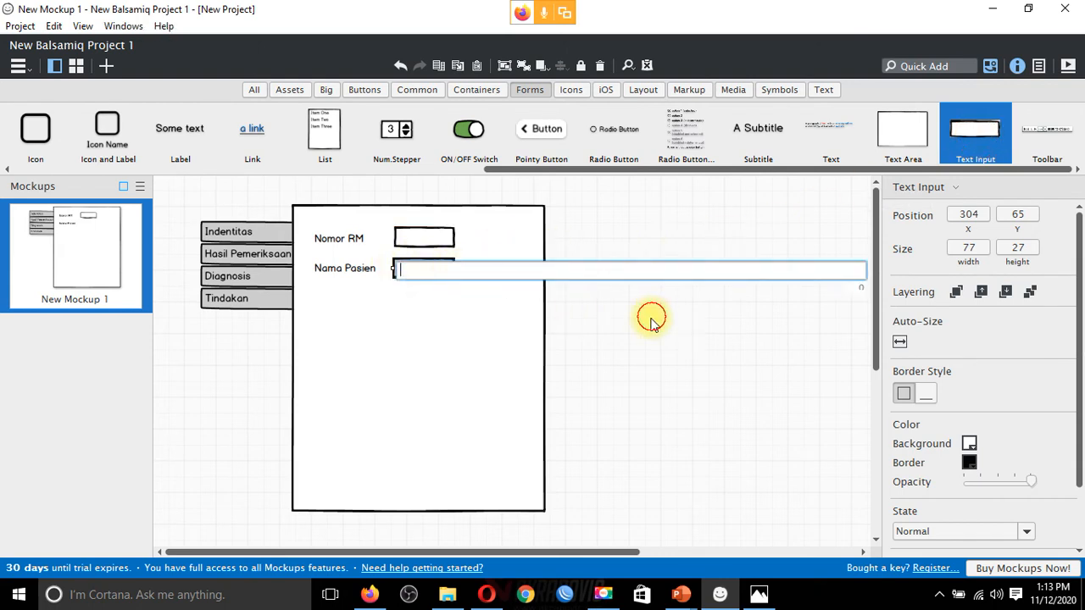
{"action": "key", "text": "Return"}
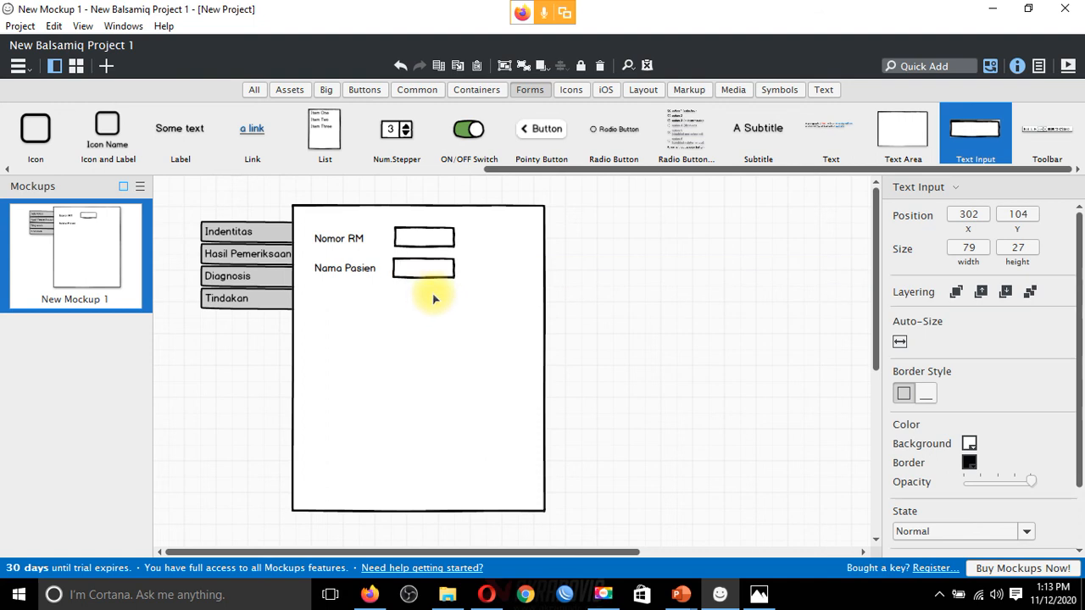
{"action": "left_click", "coordinate": [455, 272]}
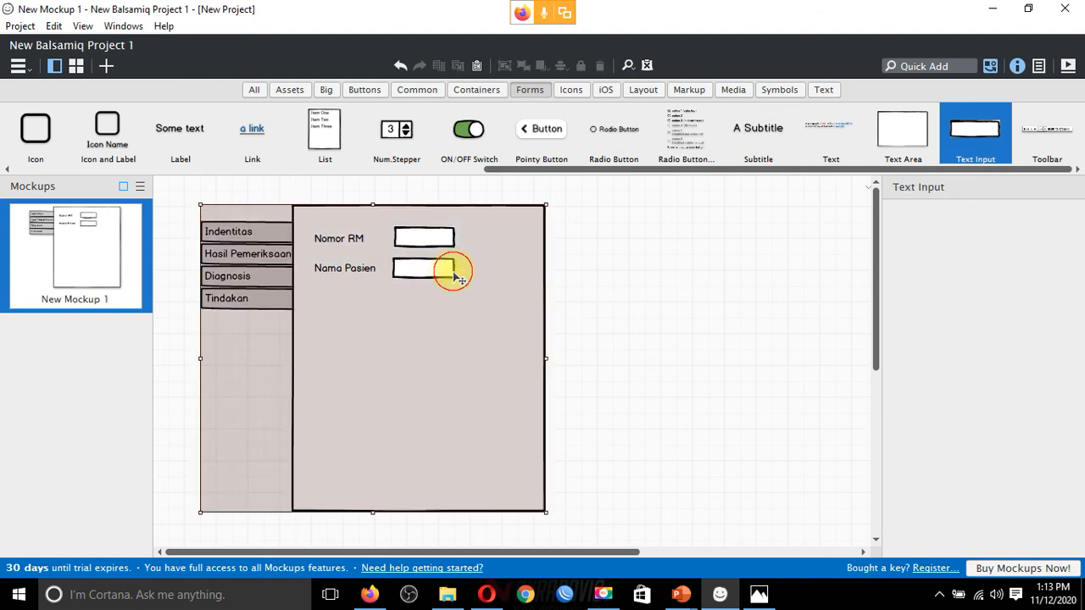
{"action": "left_click", "coordinate": [450, 270]}
{"action": "left_click", "coordinate": [449, 268]}
{"action": "left_click_drag", "start_coordinate": [456, 268], "coordinate": [525, 272]}
{"action": "left_click", "coordinate": [620, 305]}
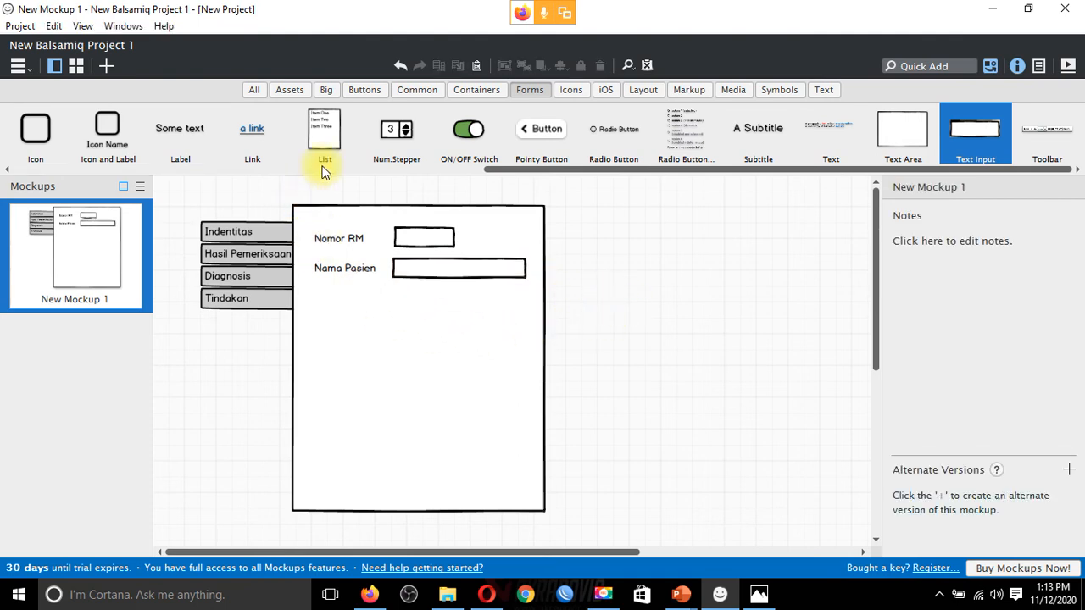
- Add a label reading Jenis Kelamin below Nama Pasien, at about 205, 151
{"action": "left_click_drag", "start_coordinate": [199, 127], "coordinate": [315, 297]}
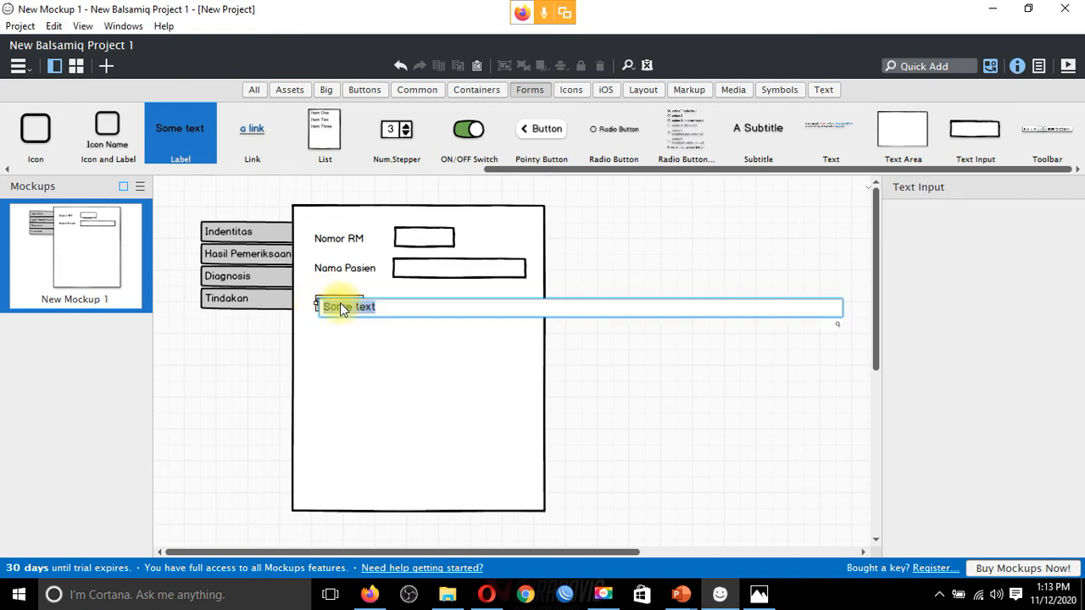
{"action": "type", "text": "Tn"}
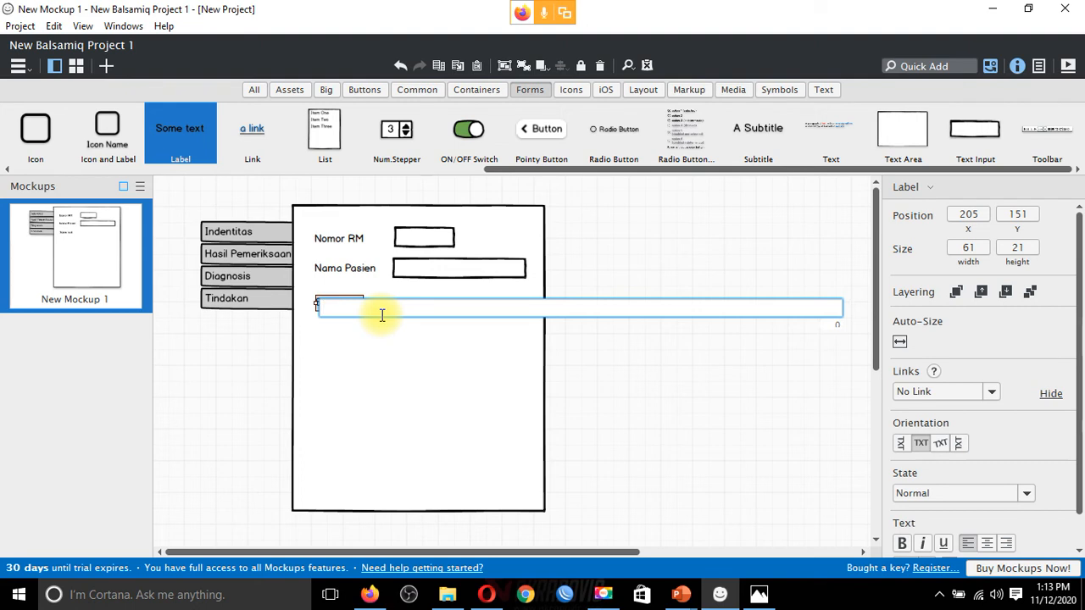
{"action": "type", "text": "Jenis Kelamin"}
{"action": "key", "text": "Return"}
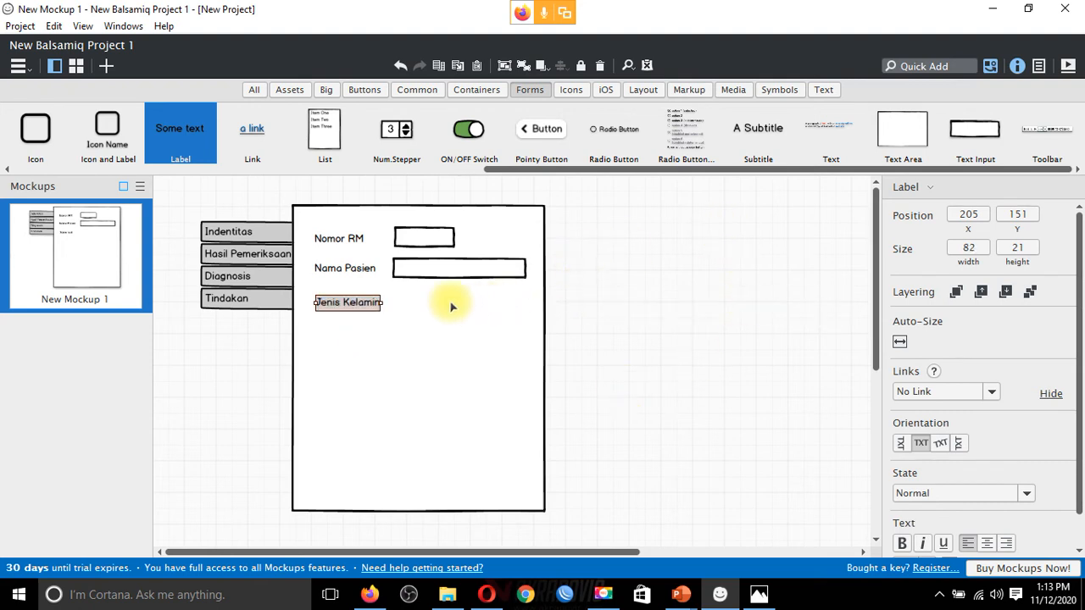
{"action": "left_click", "coordinate": [547, 297]}
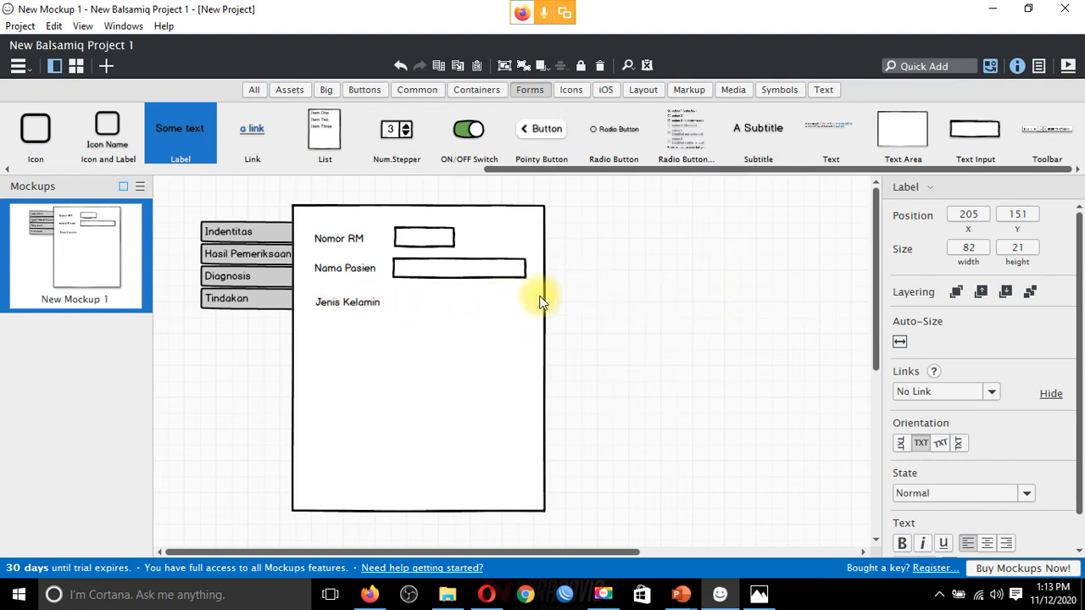
{"action": "left_click", "coordinate": [426, 271]}
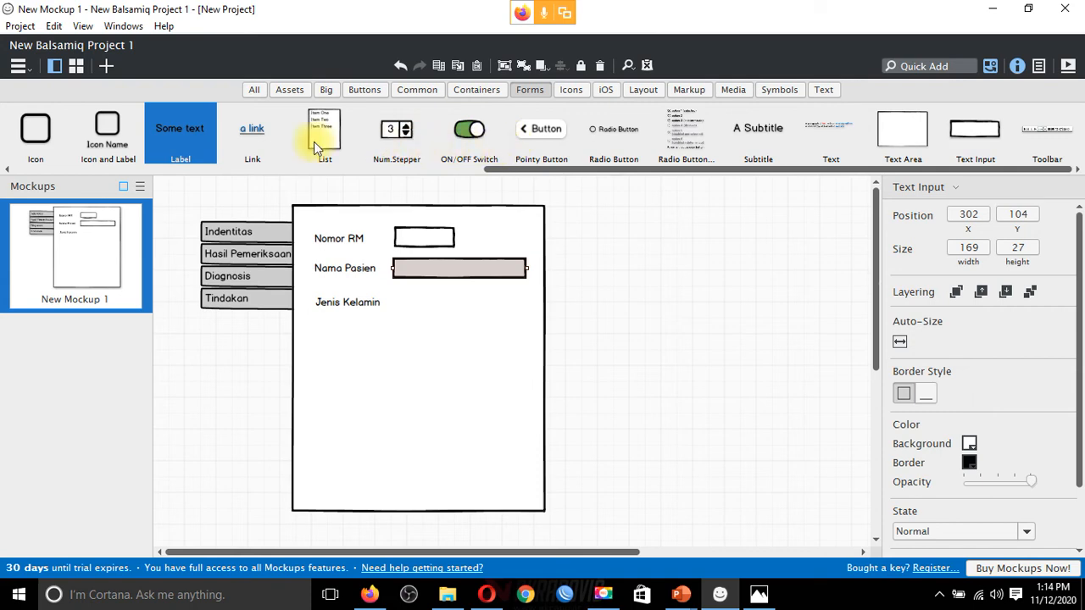
{"action": "left_click_drag", "start_coordinate": [682, 169], "coordinate": [560, 196]}
{"action": "left_click_drag", "start_coordinate": [832, 144], "coordinate": [391, 294]}
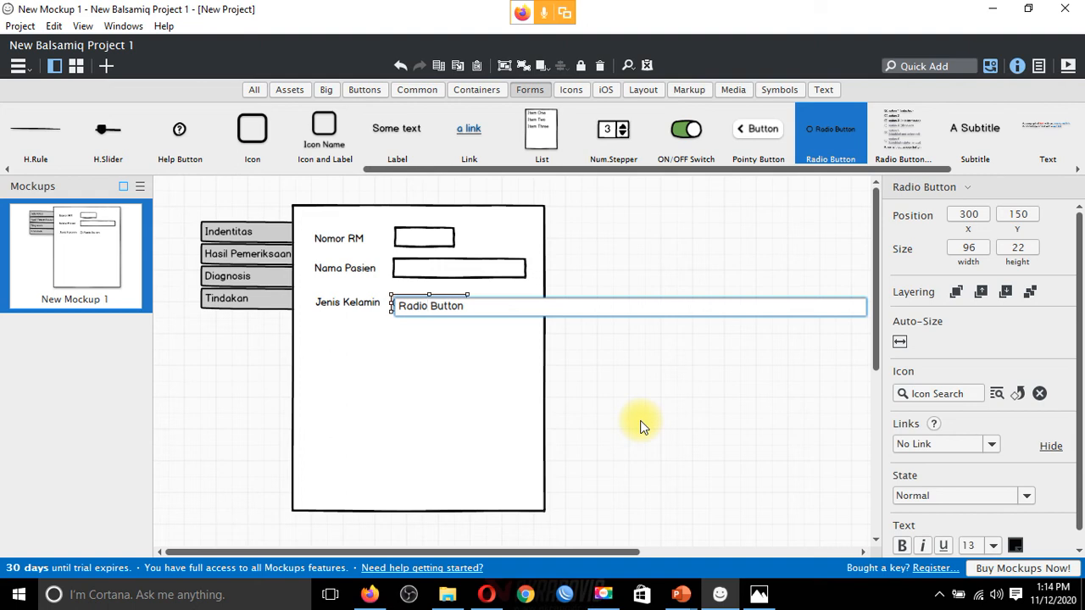
{"action": "left_click", "coordinate": [465, 331]}
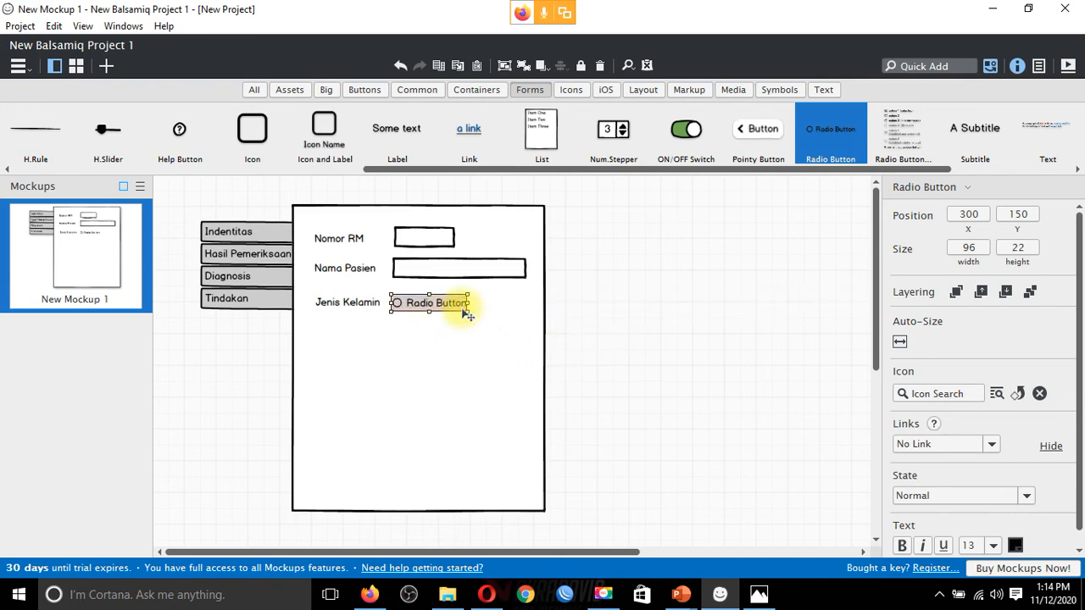
{"action": "key", "text": "Delete"}
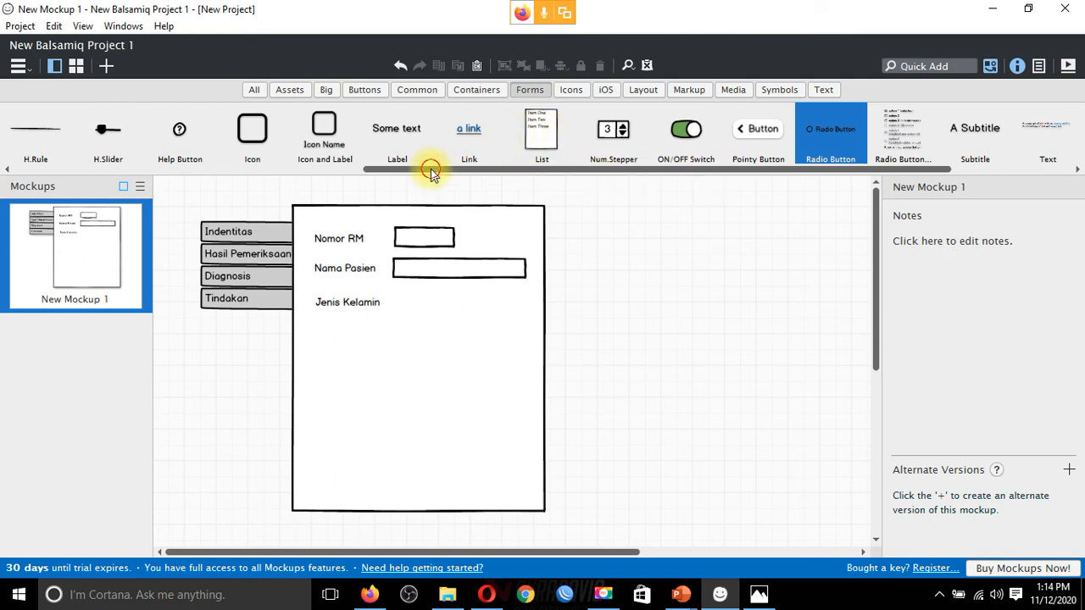
- Add a ComboBox beside Jenis Kelamin at about 304, 146 with the options Laki-laki, Perempuan and Belum dikeahui
{"action": "scroll", "coordinate": [432, 165], "scroll_direction": "left", "scroll_amount": 3}
{"action": "scroll", "coordinate": [254, 174], "scroll_direction": "left", "scroll_amount": 5}
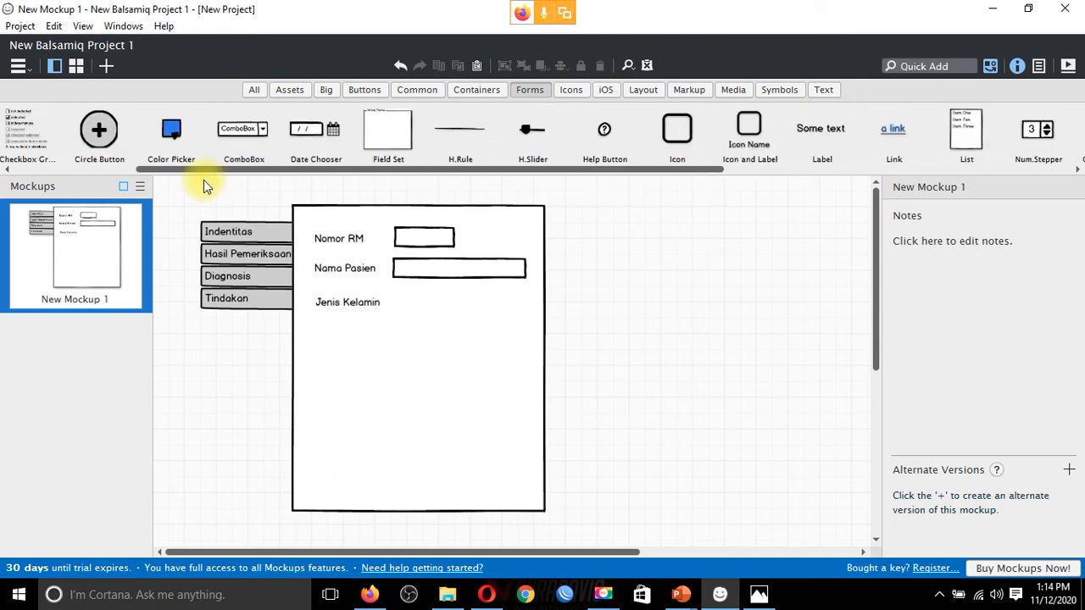
{"action": "left_click_drag", "start_coordinate": [252, 131], "coordinate": [394, 291]}
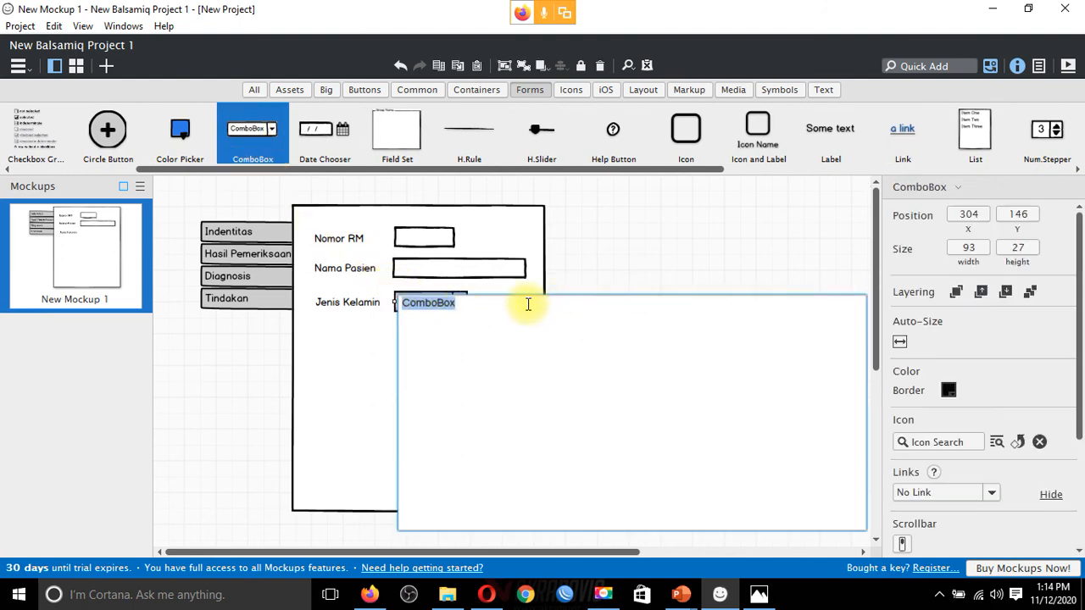
{"action": "key", "text": "BackSpace"}
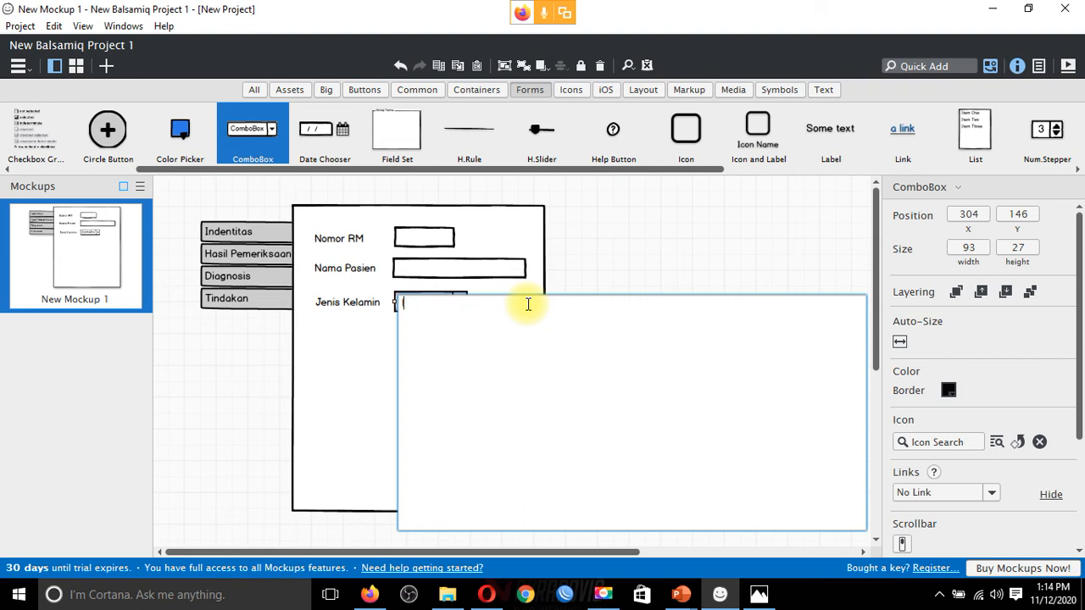
{"action": "type", "text": "Laki-laki"}
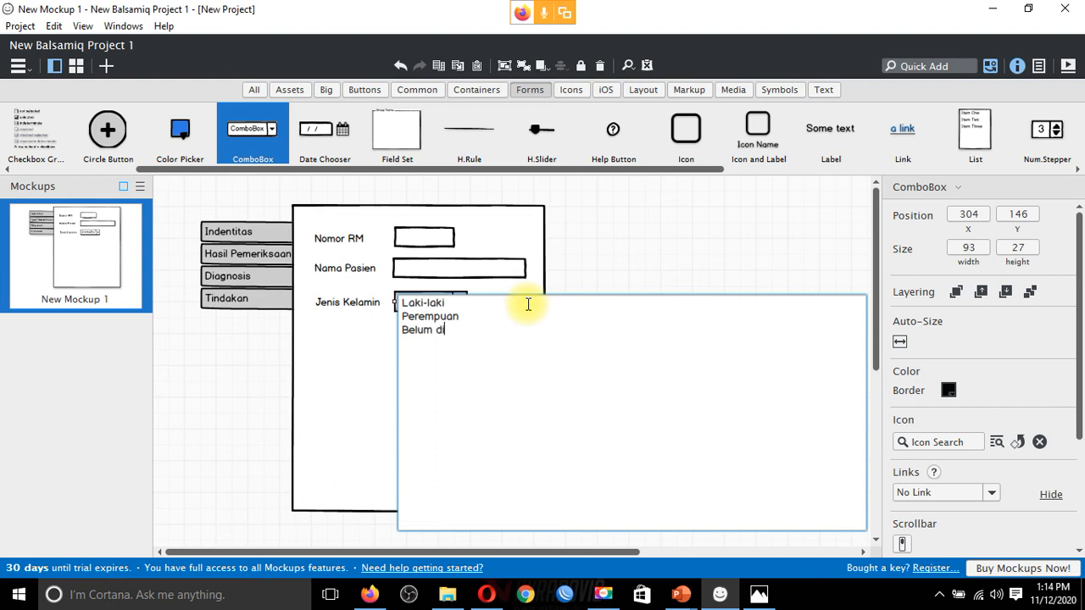
{"action": "type", "text": "ui"}
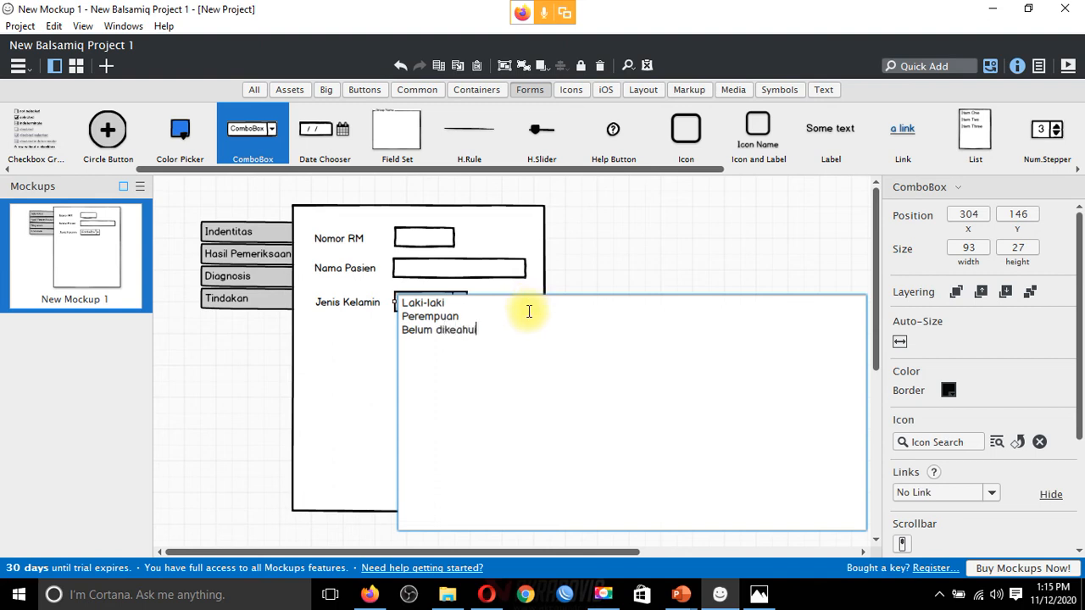
{"action": "key", "text": "ctrl+a"}
{"action": "key", "text": "ctrl+c"}
{"action": "key", "text": "BackSpace"}
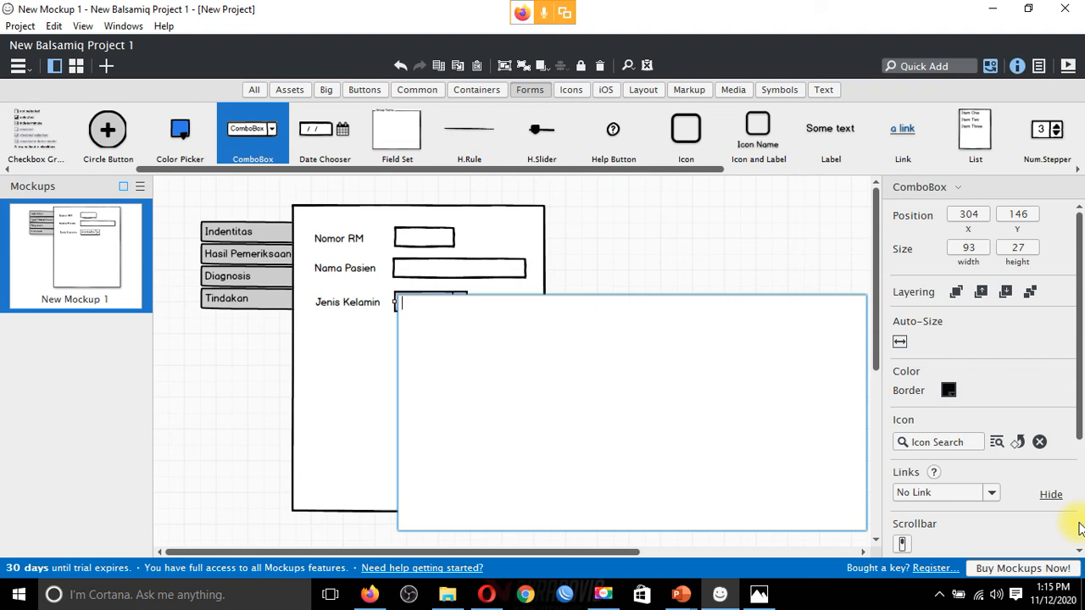
{"action": "key", "text": "ctrl+v"}
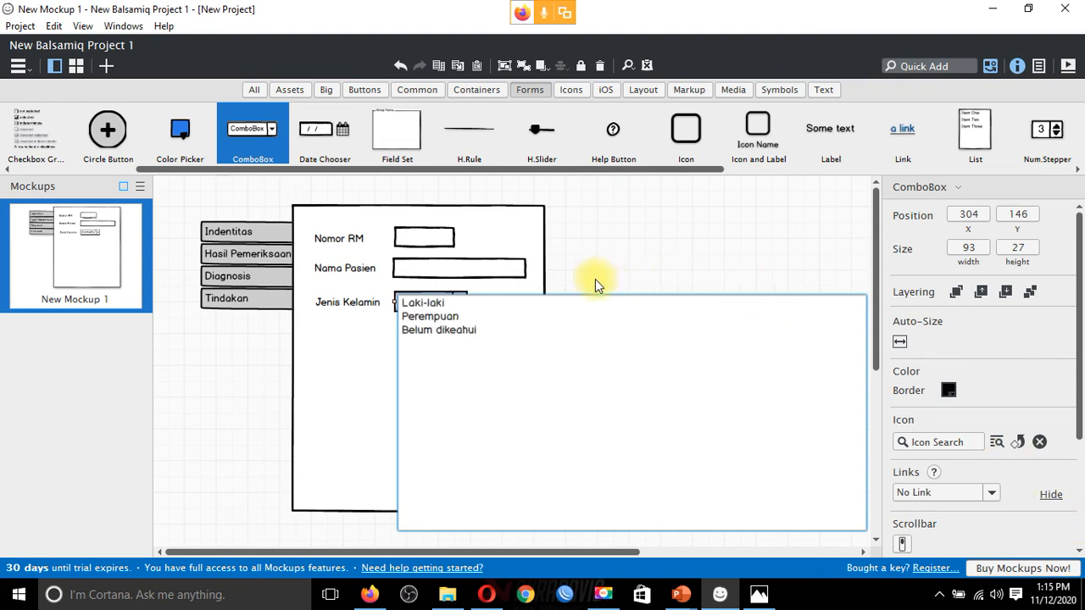
{"action": "left_click", "coordinate": [494, 271]}
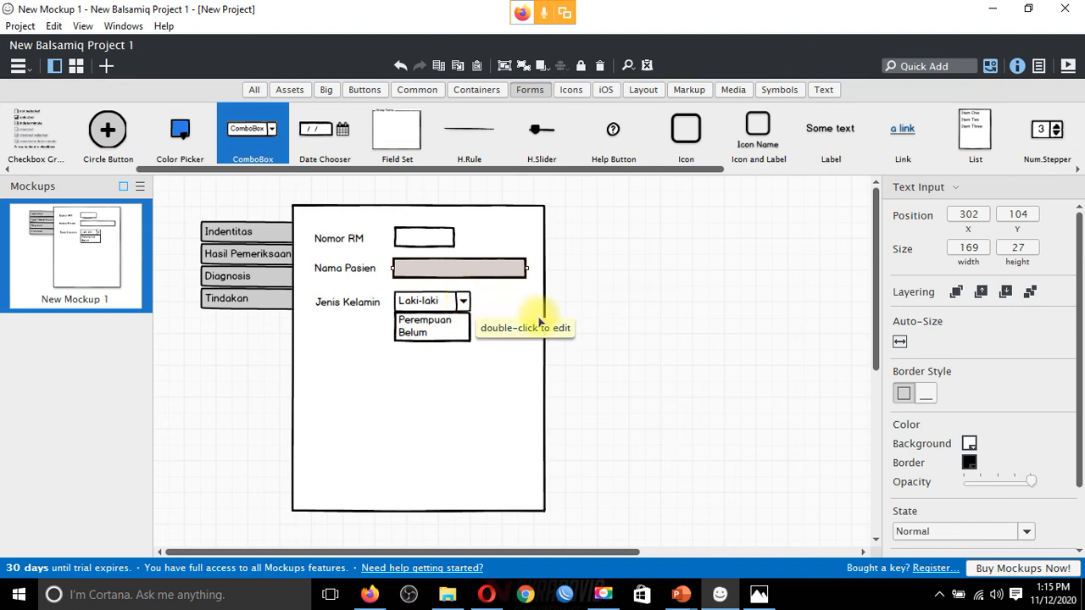
{"action": "left_click", "coordinate": [237, 235]}
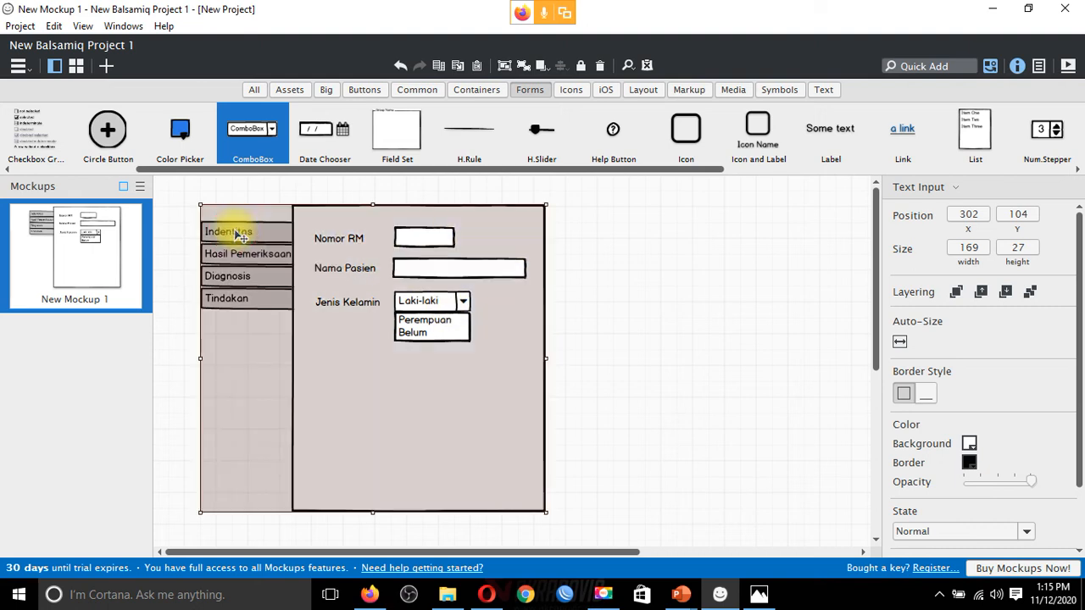
{"action": "left_click", "coordinate": [559, 305]}
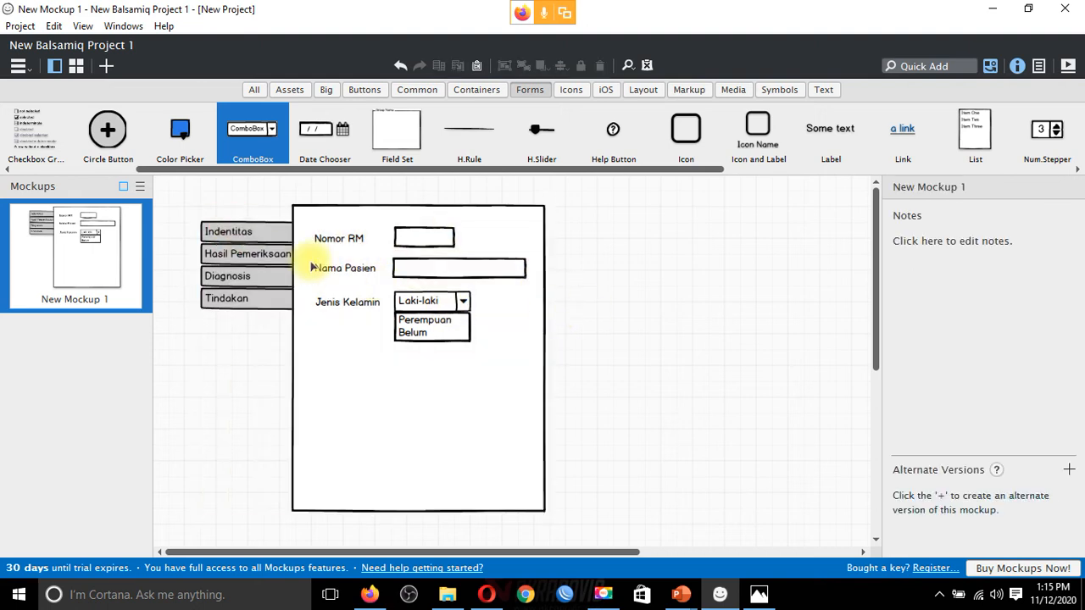
{"action": "left_click", "coordinate": [445, 341]}
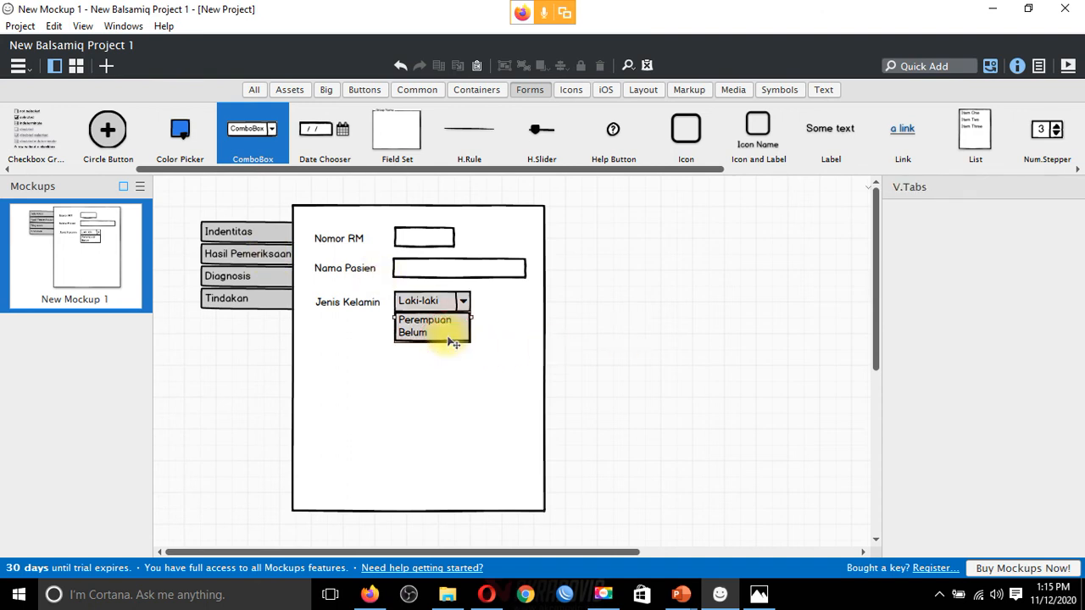
{"action": "left_click", "coordinate": [683, 371]}
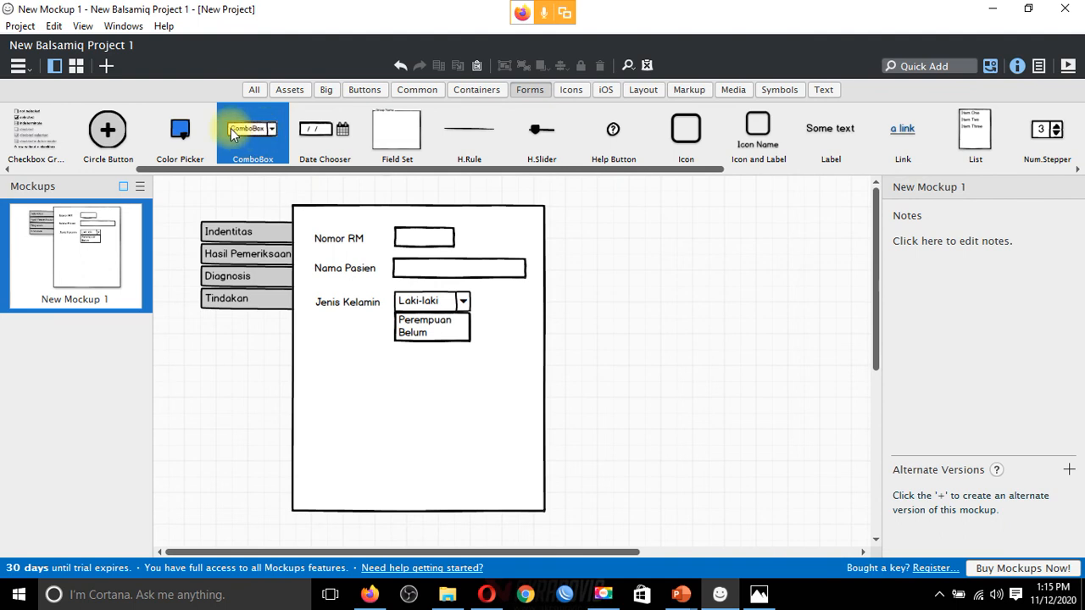
- Add a ComboBox below the Jenis Kelamin list at about 301, 230 with the options Islam, Kristen, Katholik, Hindu and Budha
{"action": "left_click_drag", "start_coordinate": [263, 130], "coordinate": [392, 357]}
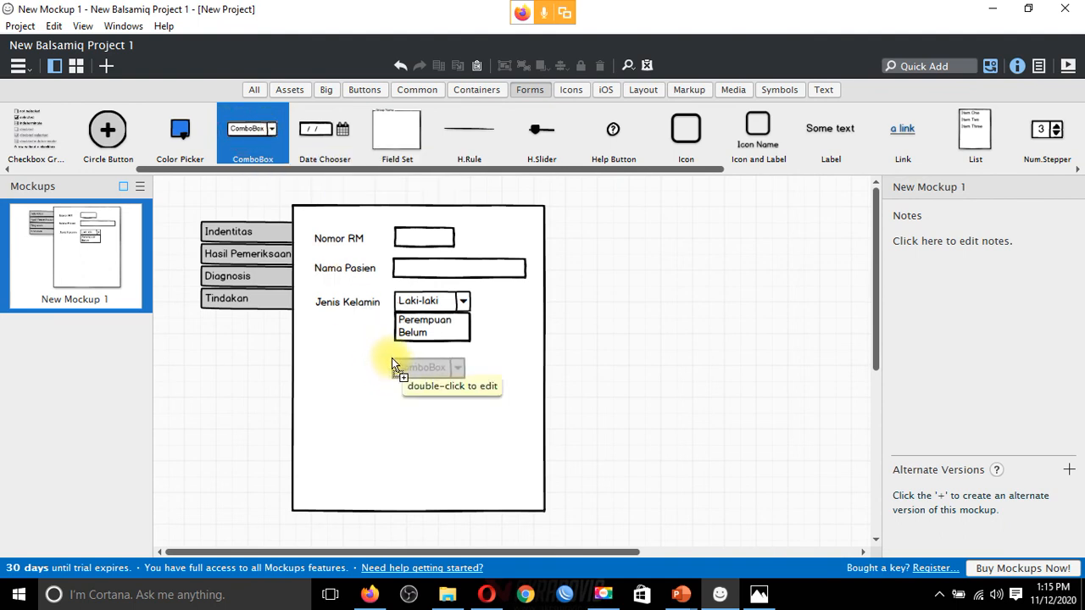
{"action": "double_click", "coordinate": [392, 360]}
{"action": "type", "text": "I"}
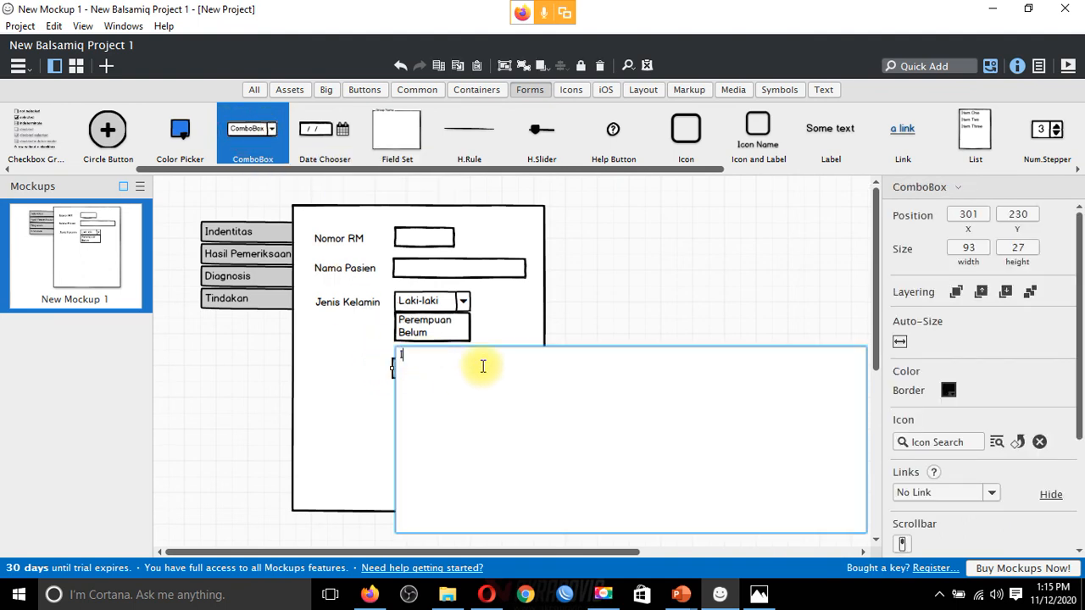
{"action": "type", "text": "slam Kristen Katholik "}
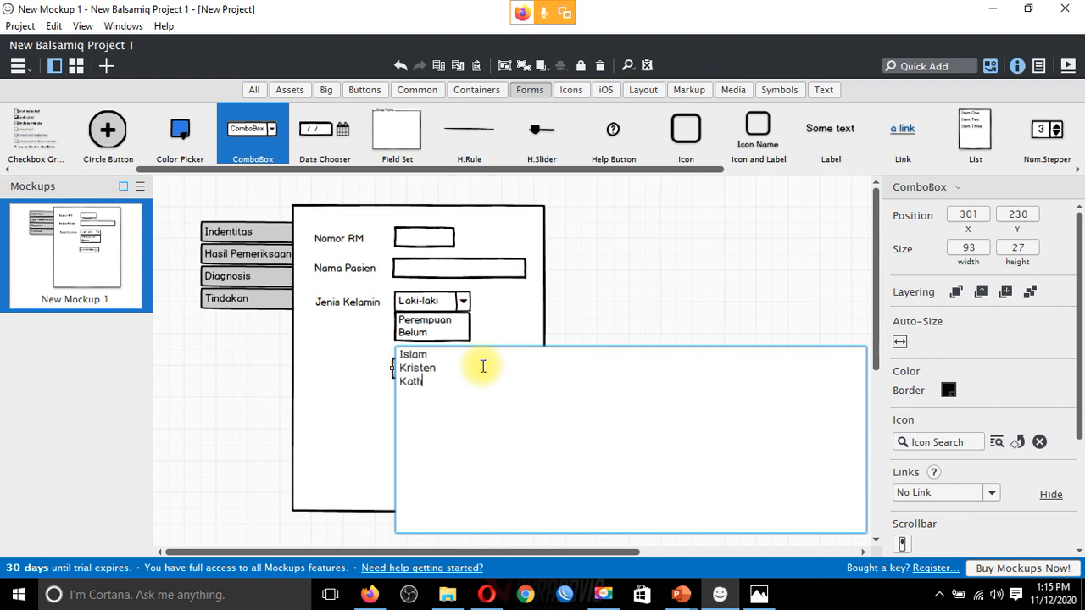
{"action": "type", "text": "Hindu "}
{"action": "type", "text": "Budha"}
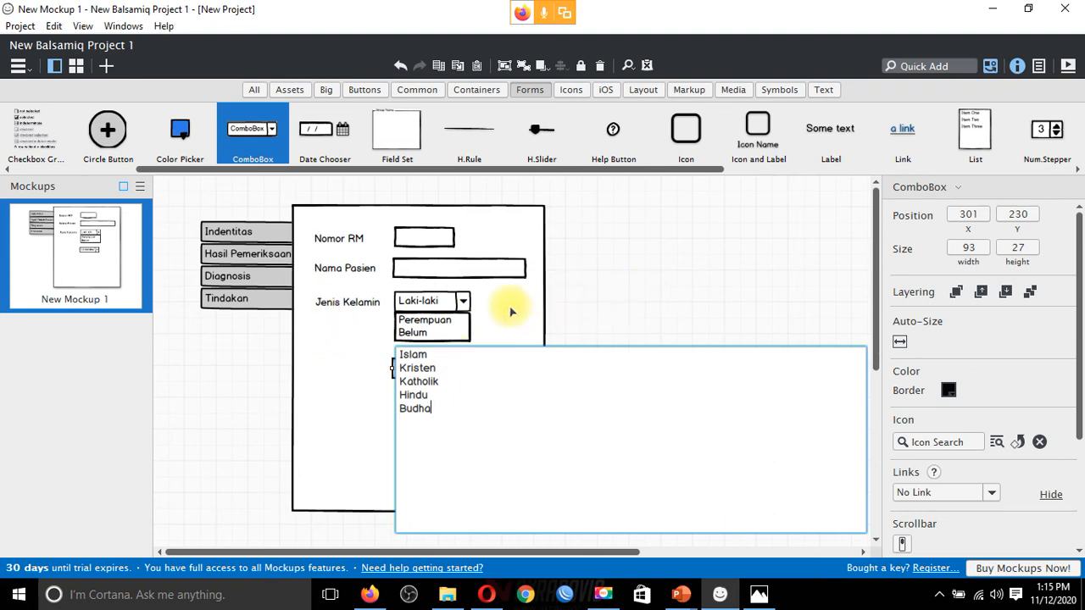
{"action": "left_click", "coordinate": [446, 301]}
{"action": "left_click", "coordinate": [447, 301]}
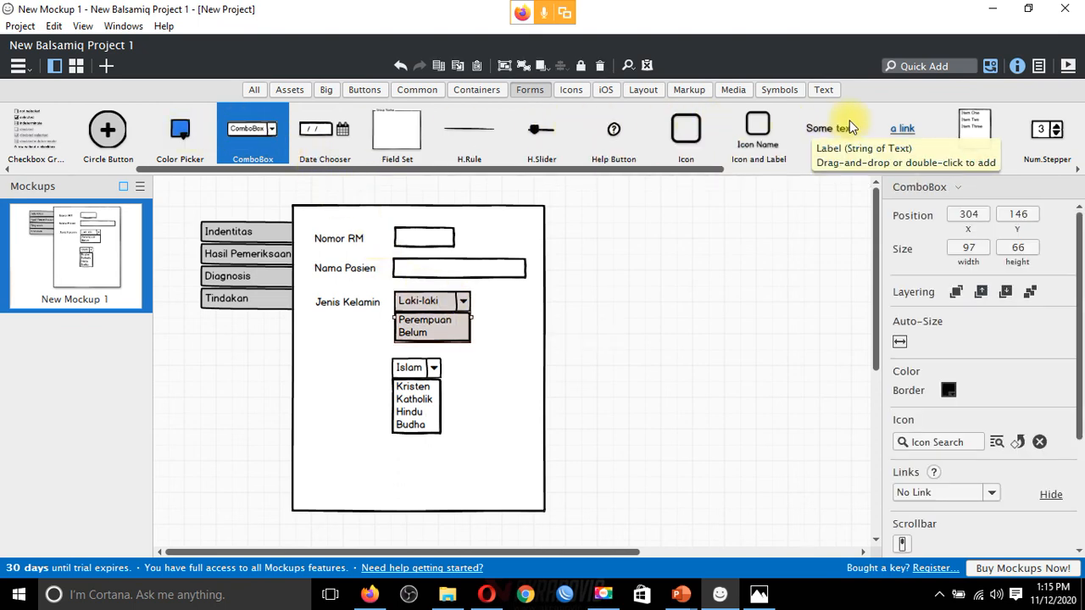
{"action": "left_click_drag", "start_coordinate": [167, 168], "coordinate": [12, 188]}
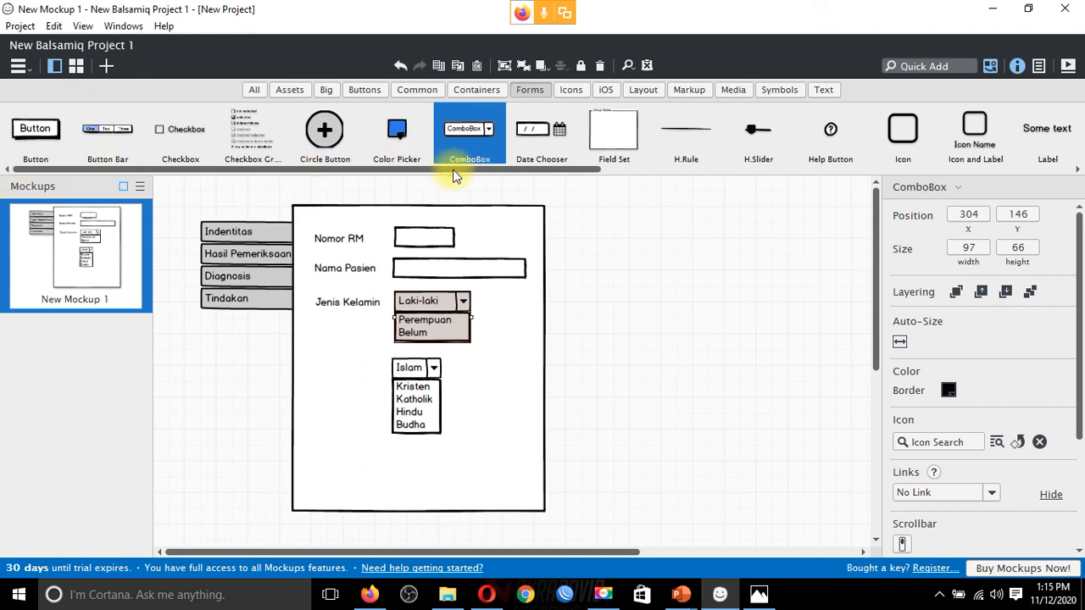
{"action": "left_click_drag", "start_coordinate": [568, 171], "coordinate": [726, 172]}
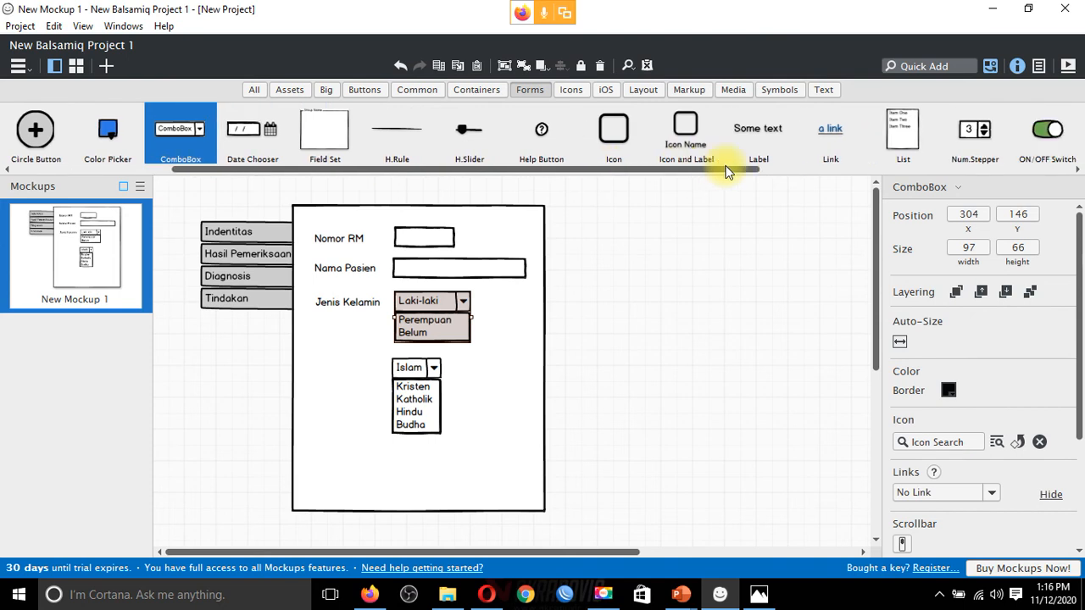
{"action": "left_click_drag", "start_coordinate": [763, 140], "coordinate": [321, 369]}
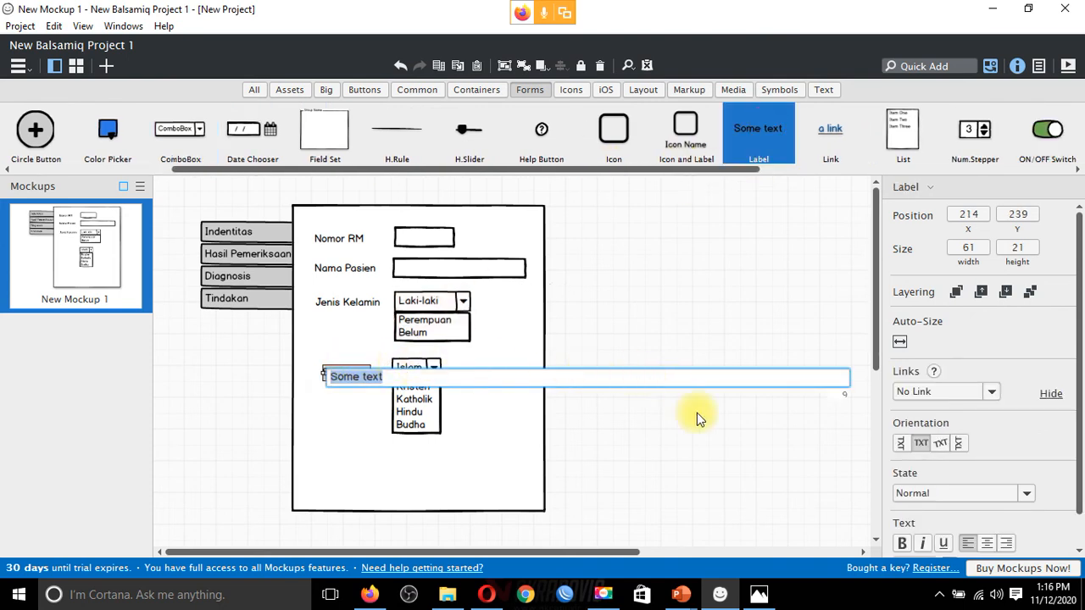
{"action": "key", "text": "Return"}
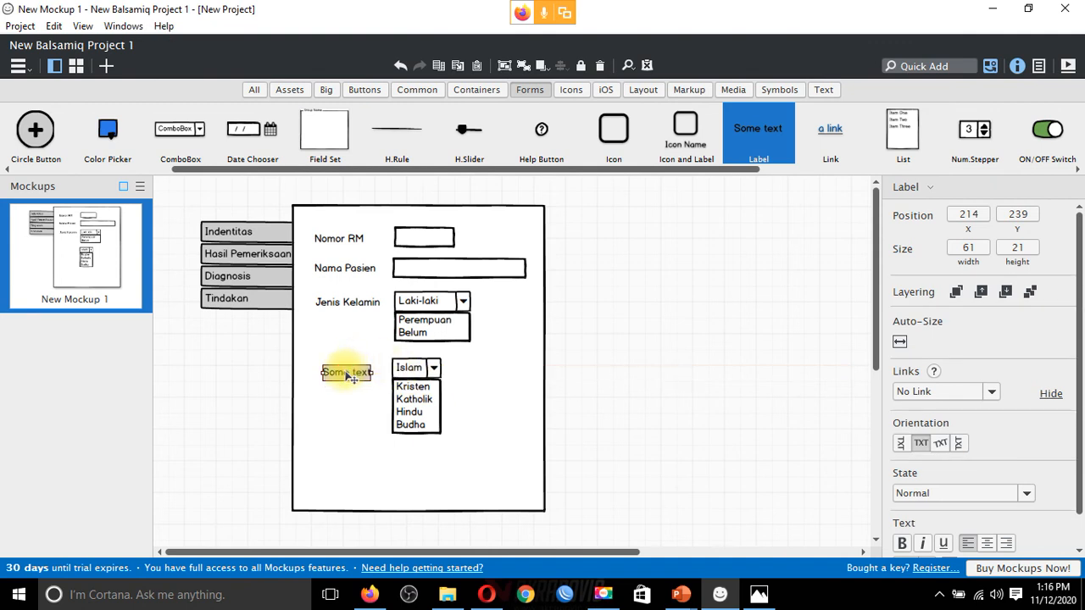
{"action": "left_click_drag", "start_coordinate": [352, 377], "coordinate": [339, 331]}
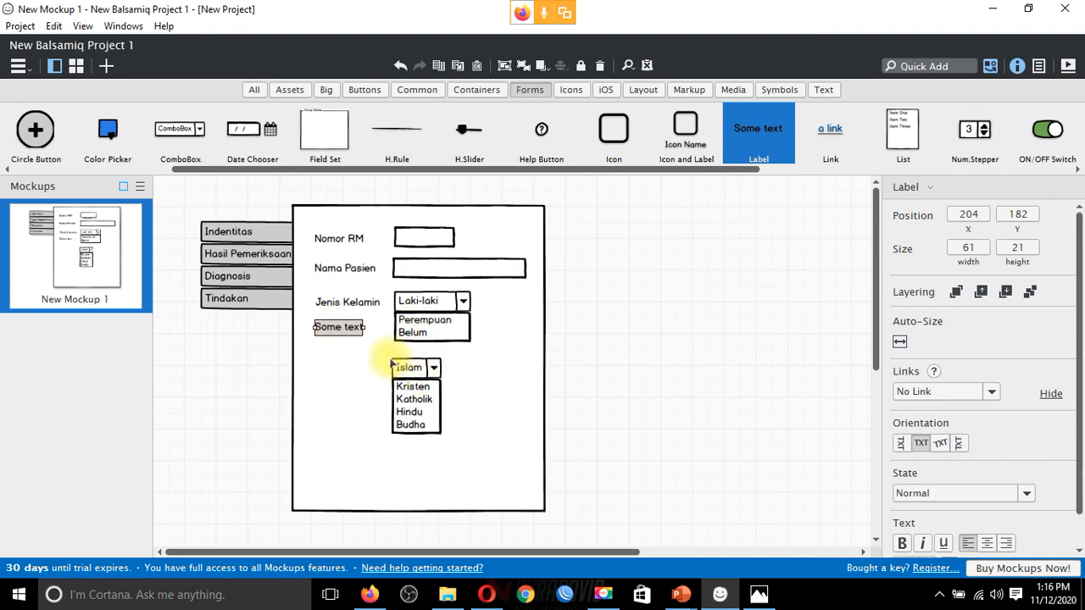
{"action": "left_click_drag", "start_coordinate": [340, 331], "coordinate": [343, 379]}
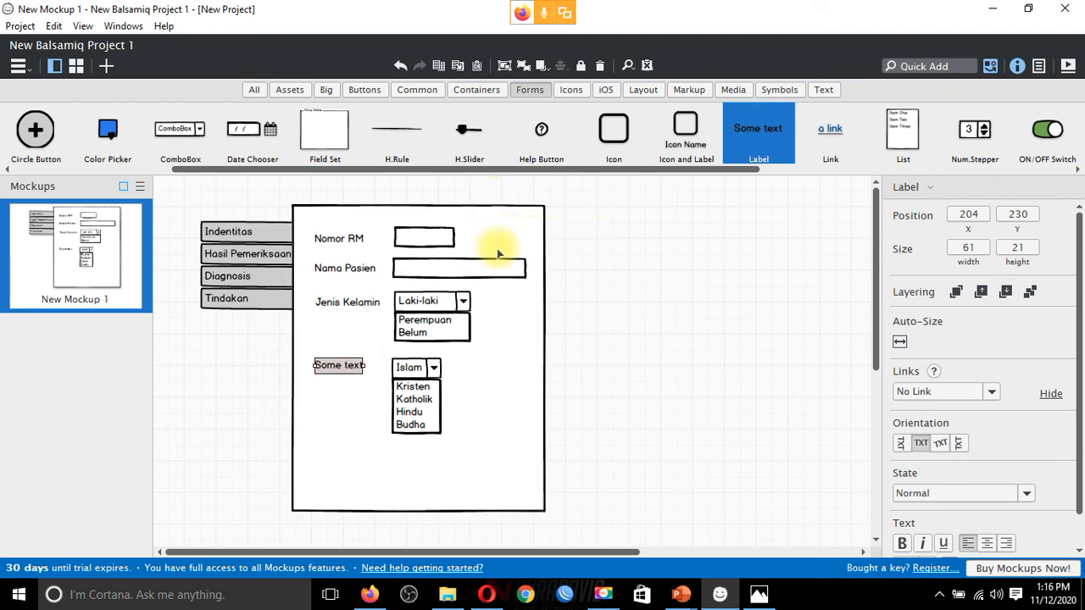
{"action": "key", "text": "Delete"}
- Add a label reading Agama beside the religion ComboBox, at about 200, 235
{"action": "left_click_drag", "start_coordinate": [759, 127], "coordinate": [312, 363]}
{"action": "double_click", "coordinate": [314, 371]}
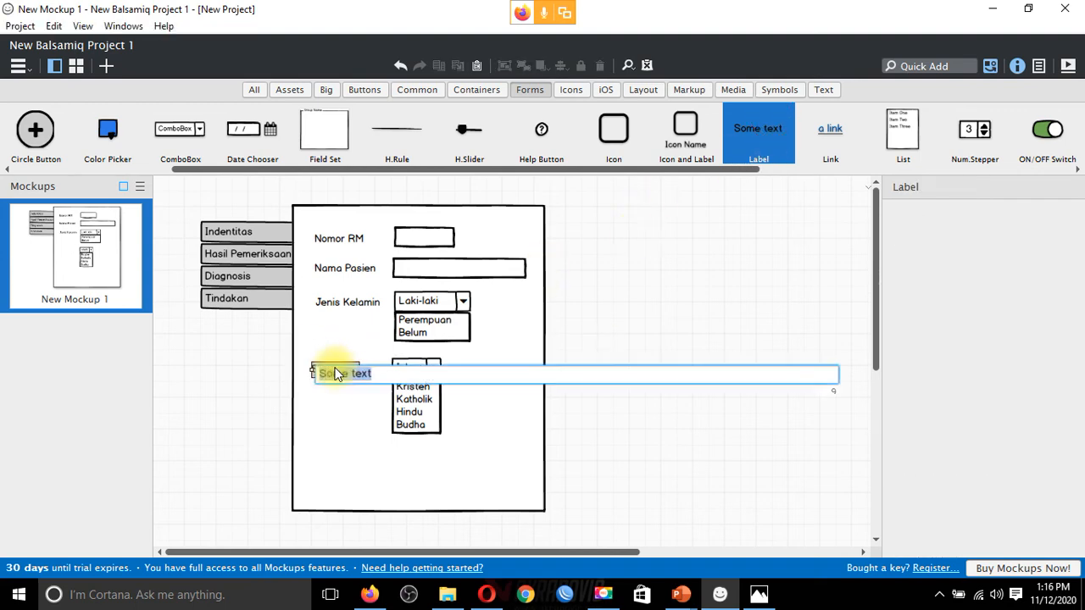
{"action": "type", "text": "Agama"}
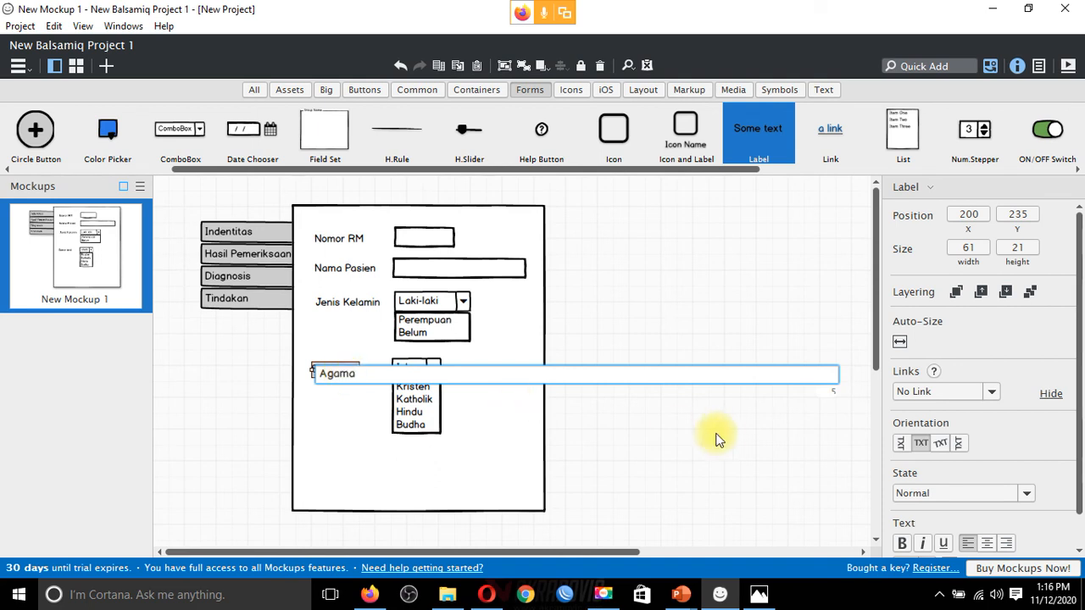
{"action": "key", "text": "Return"}
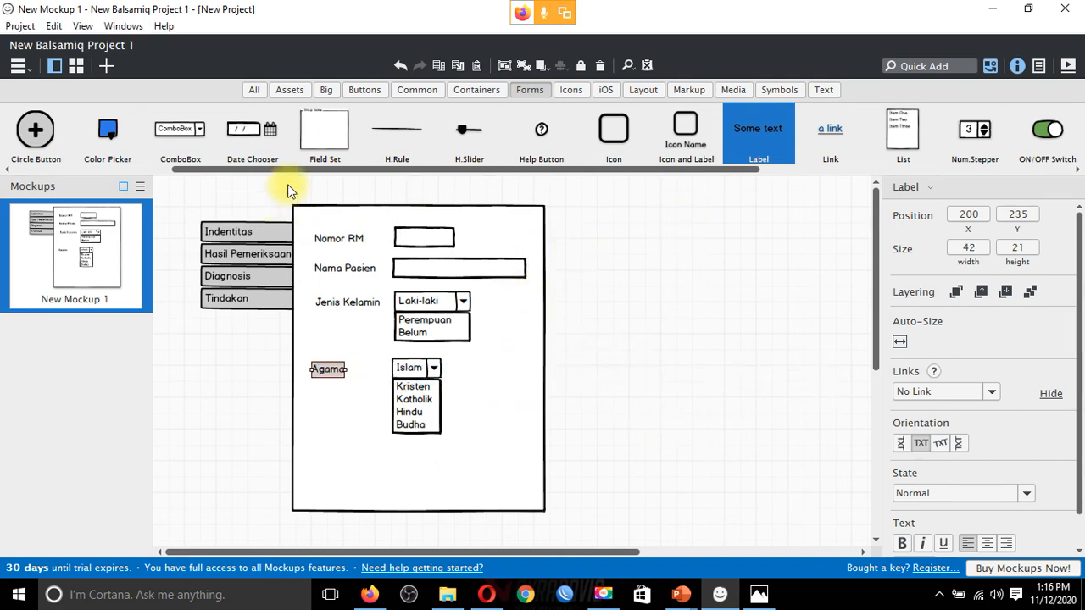
- Add a button reading Simpan below the Agama ComboBox, at about 299, 346
{"action": "left_click_drag", "start_coordinate": [317, 173], "coordinate": [119, 186]}
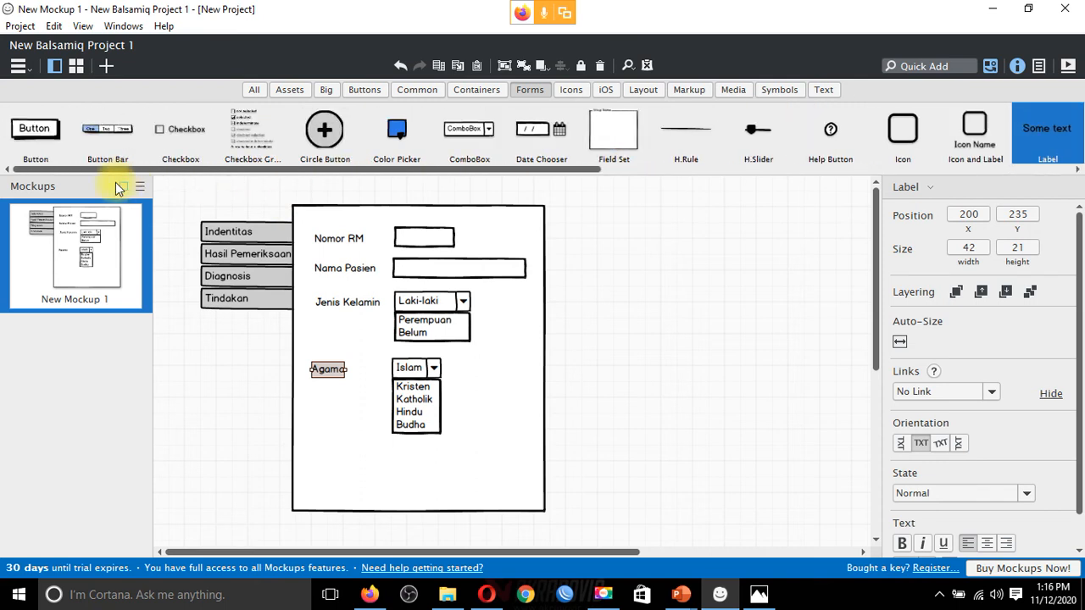
{"action": "left_click_drag", "start_coordinate": [38, 136], "coordinate": [392, 450]}
{"action": "double_click", "coordinate": [436, 464]}
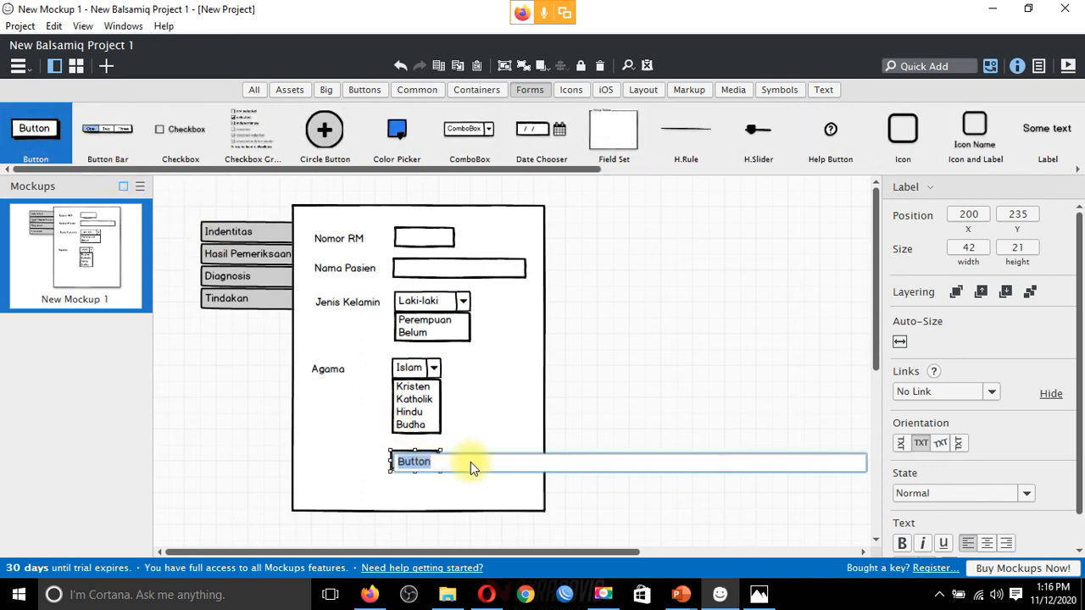
{"action": "type", "text": "Simpan"}
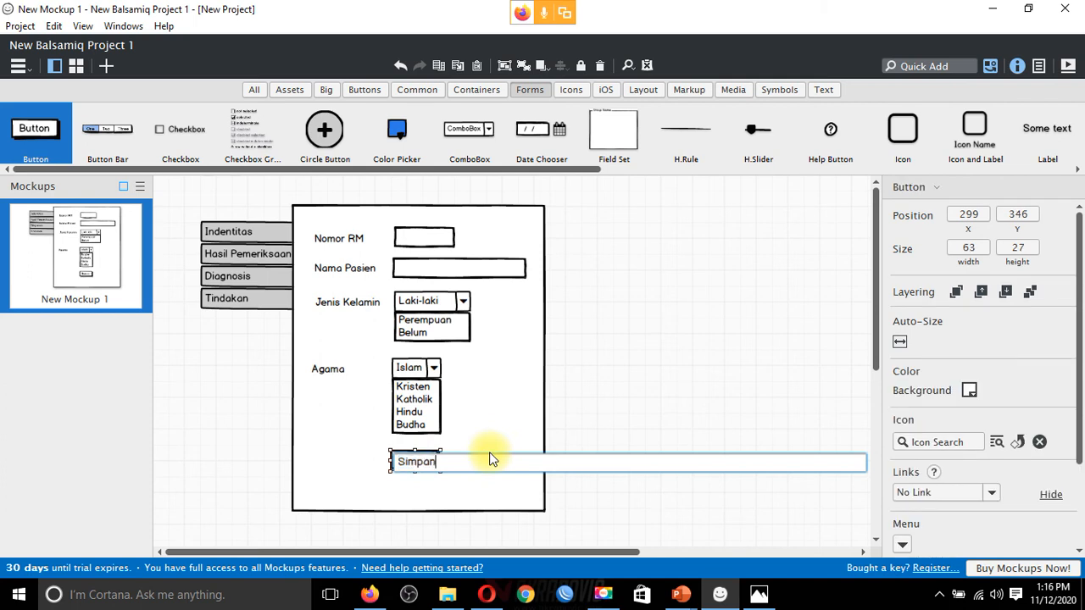
{"action": "key", "text": "Return"}
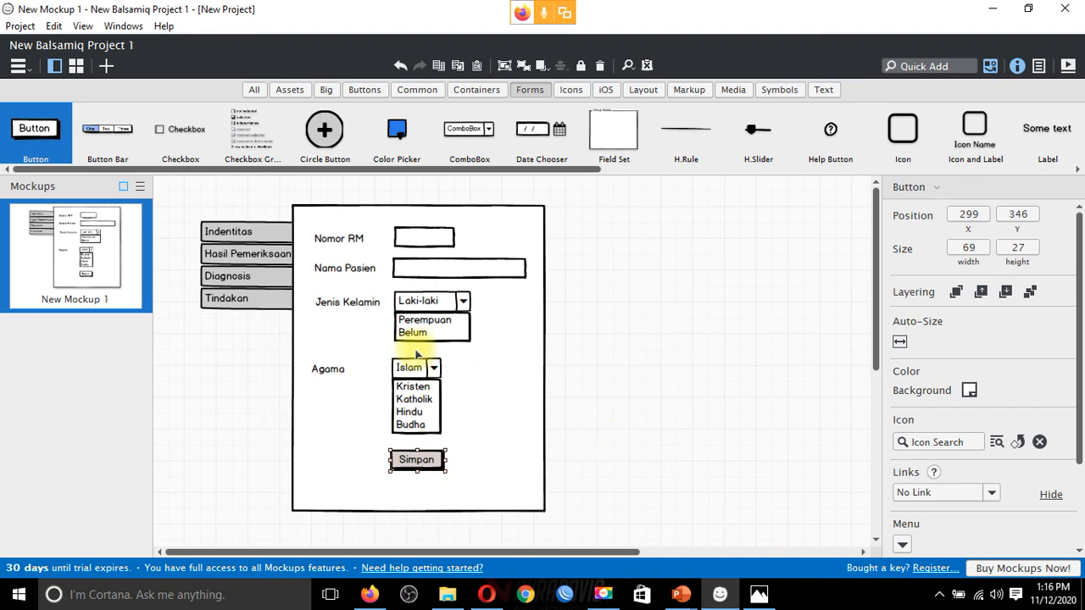
{"action": "left_click", "coordinate": [416, 238]}
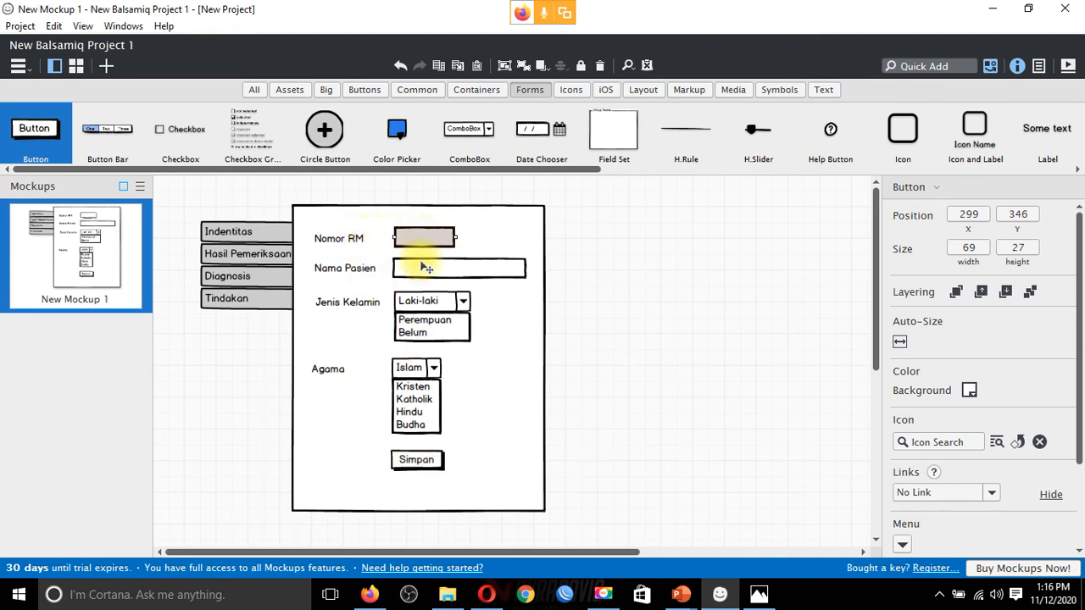
{"action": "left_click", "coordinate": [424, 266]}
{"action": "left_click", "coordinate": [435, 331]}
{"action": "left_click", "coordinate": [429, 368]}
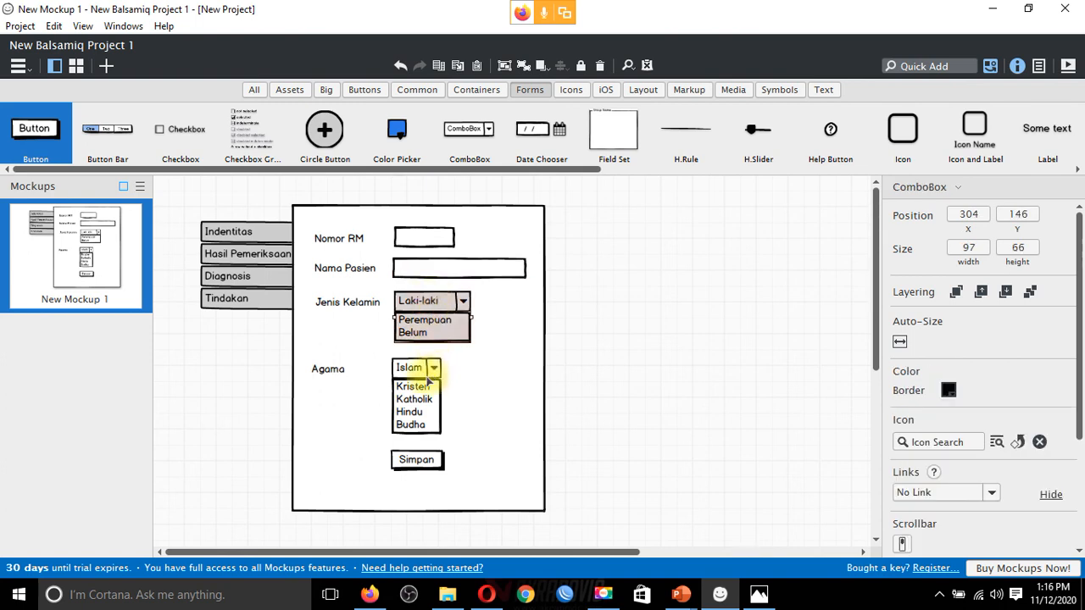
{"action": "left_click", "coordinate": [422, 464]}
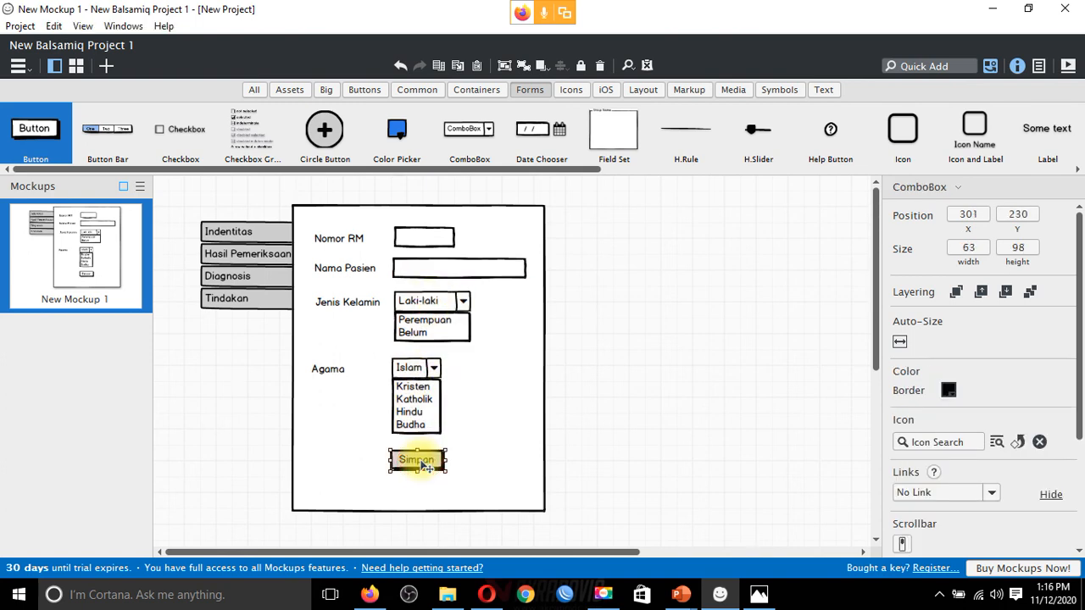
{"action": "left_click", "coordinate": [427, 380]}
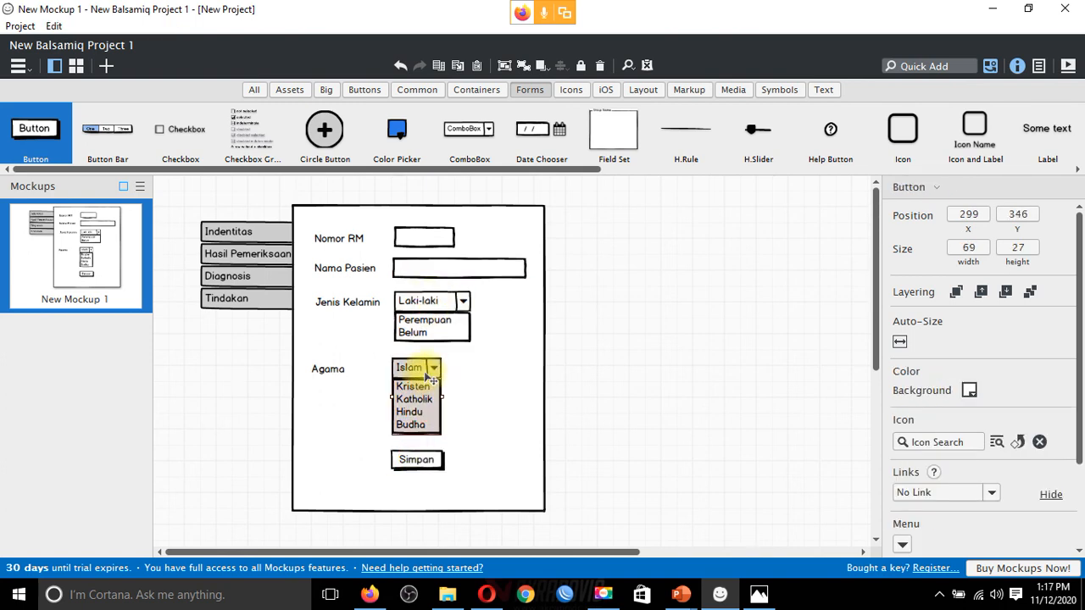
{"action": "left_click", "coordinate": [426, 310]}
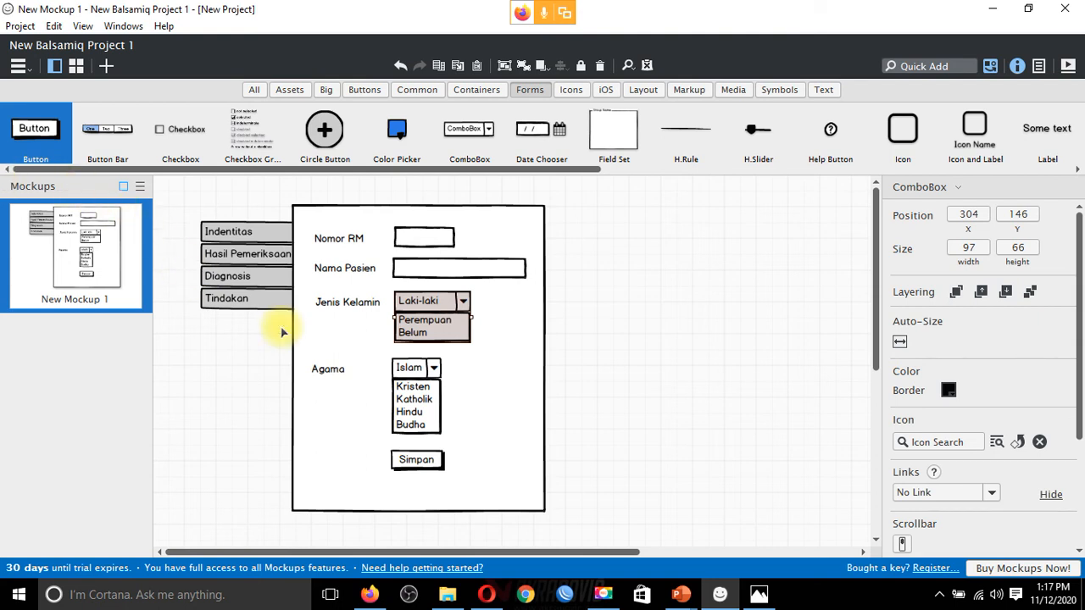
- Insert "-- pilih --" as the first option of the Agama ComboBox, above Islam
{"action": "left_click", "coordinate": [414, 401]}
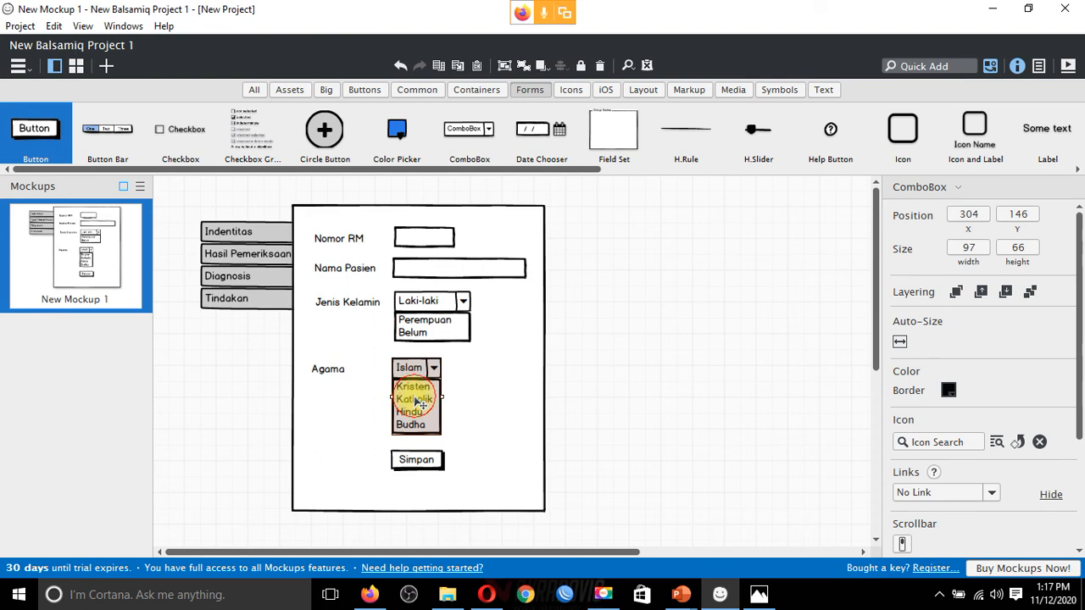
{"action": "double_click", "coordinate": [420, 403]}
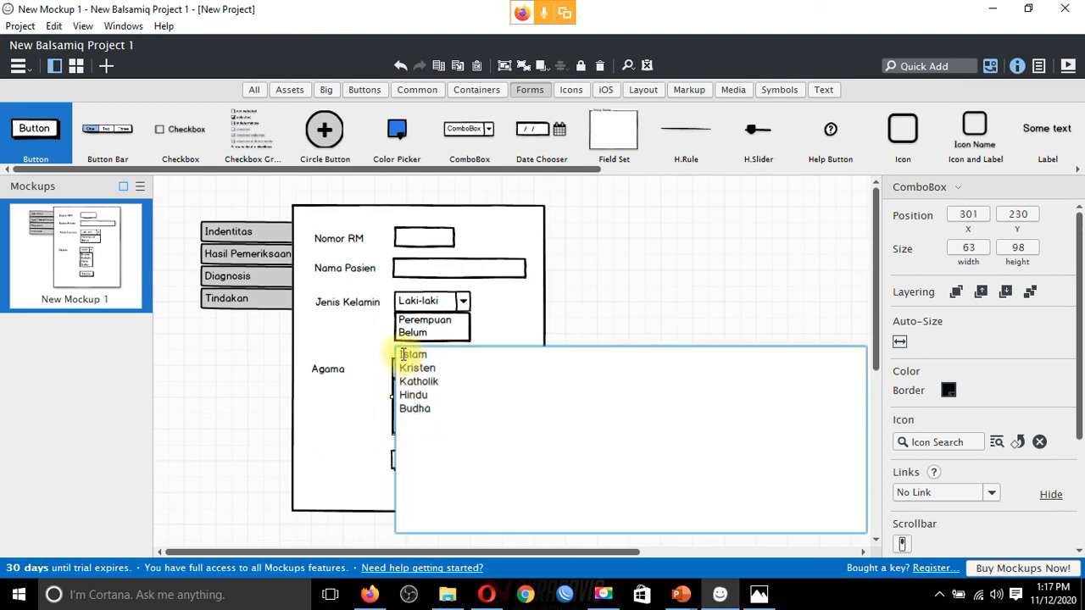
{"action": "type", "text": "--"}
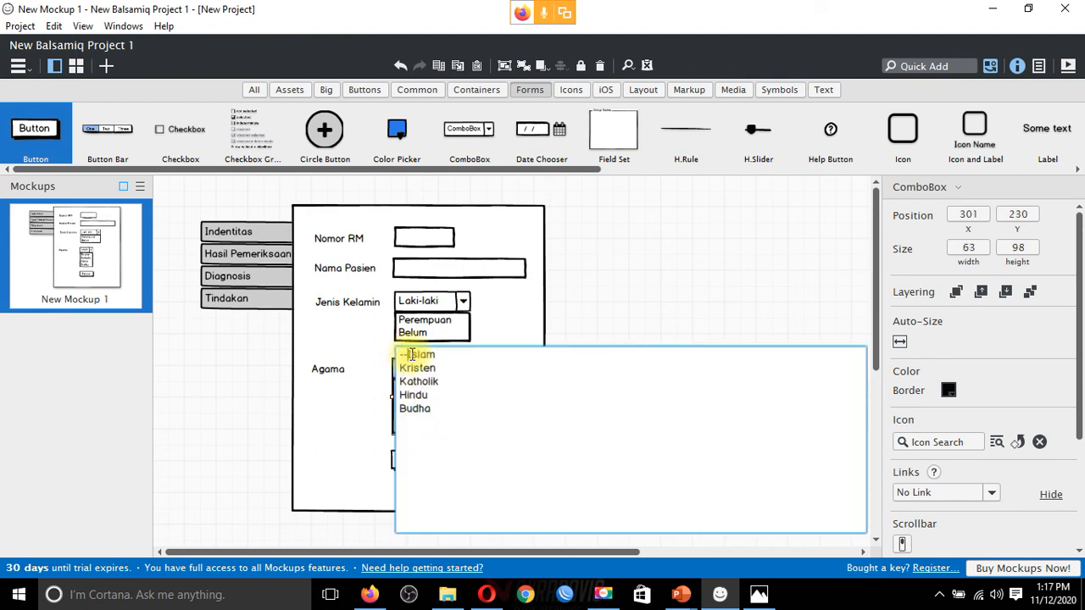
{"action": "type", "text": " pilih --"}
{"action": "key", "text": "Return"}
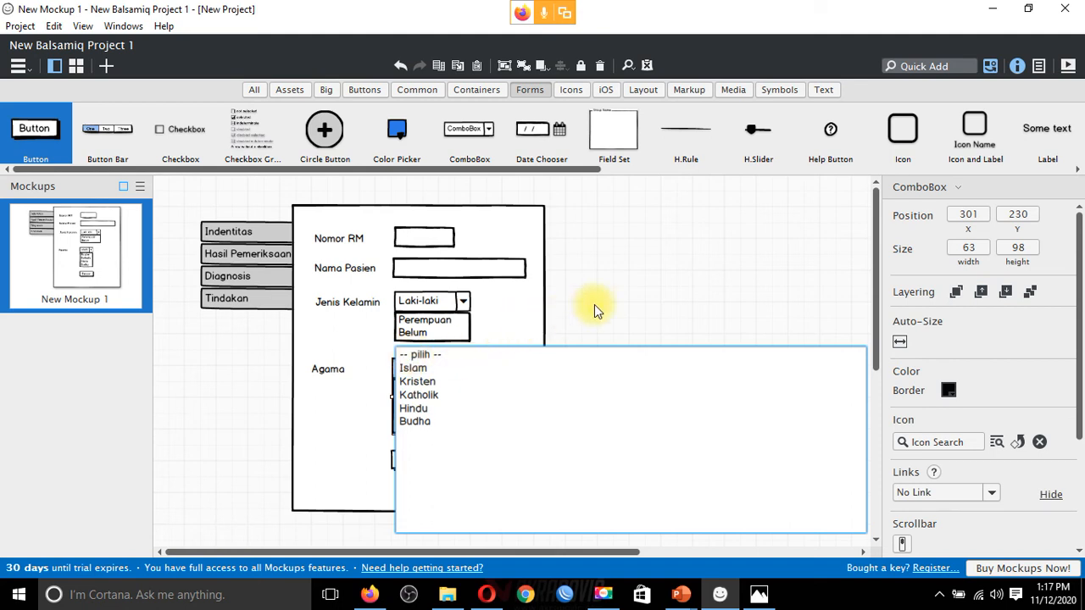
{"action": "left_click", "coordinate": [430, 315]}
{"action": "left_click", "coordinate": [430, 315]}
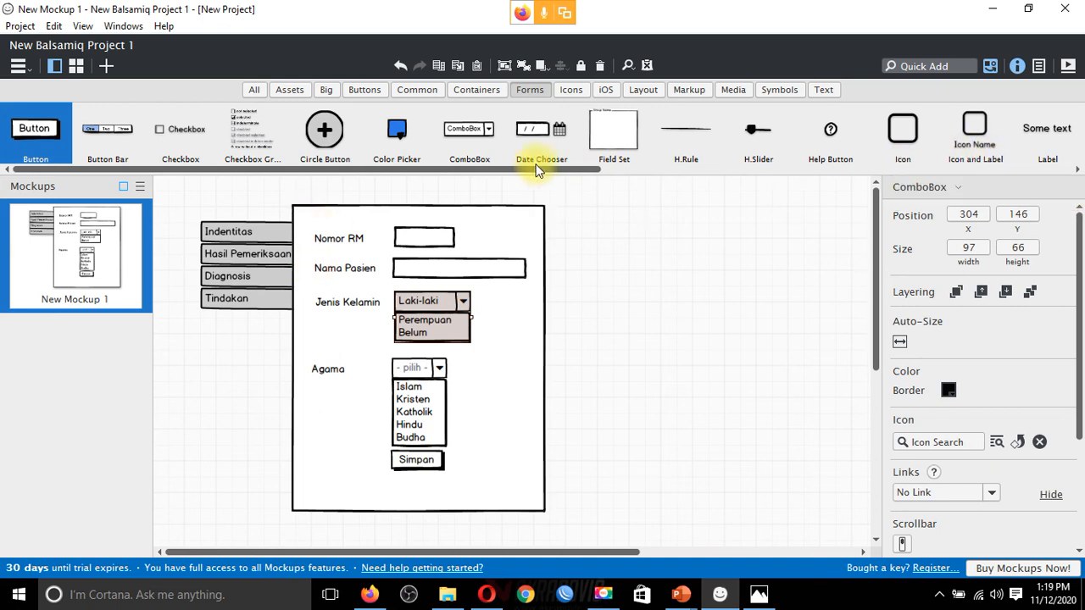
- Add a Field Set inside the vertical tabs panel at about 487, 55, widening the panel rightward to enclose it
{"action": "left_click_drag", "start_coordinate": [621, 148], "coordinate": [582, 258]}
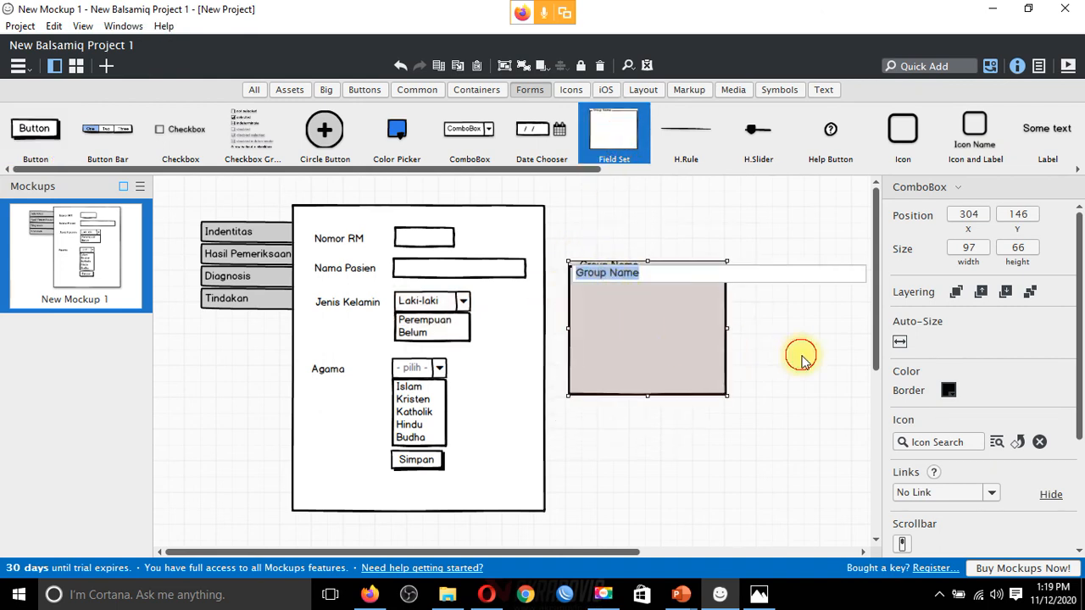
{"action": "left_click", "coordinate": [612, 351]}
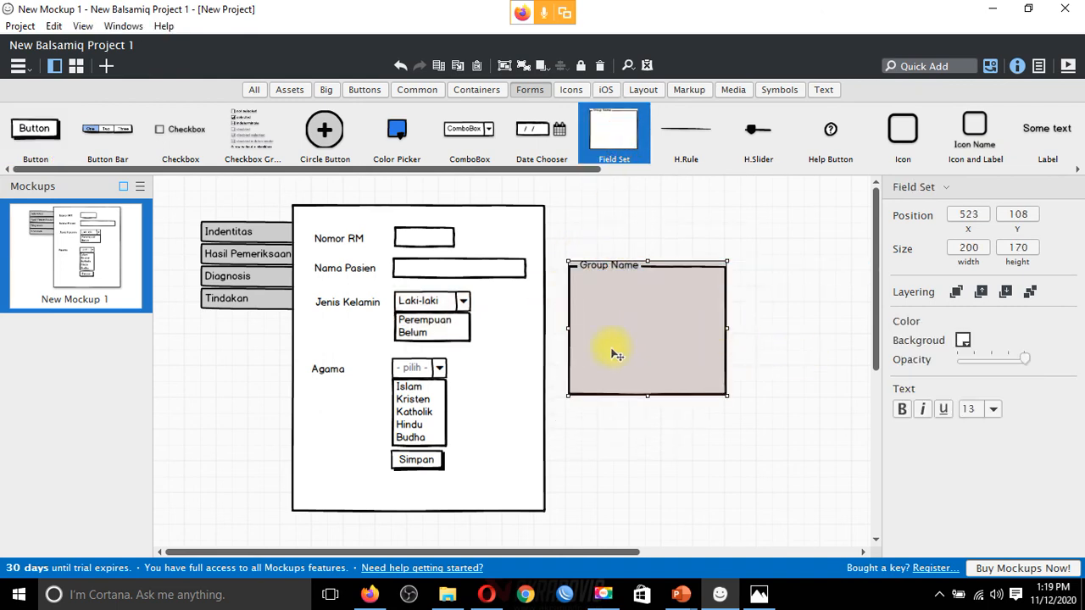
{"action": "left_click", "coordinate": [539, 430]}
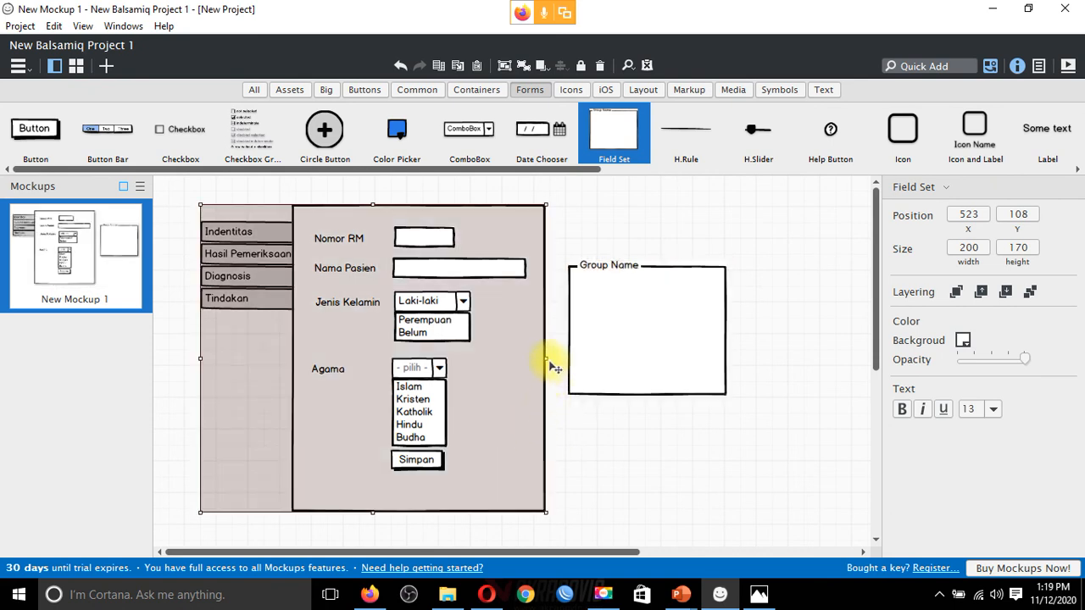
{"action": "left_click_drag", "start_coordinate": [546, 358], "coordinate": [836, 399]}
{"action": "left_click_drag", "start_coordinate": [461, 308], "coordinate": [400, 211]}
{"action": "left_click_drag", "start_coordinate": [467, 274], "coordinate": [477, 296]}
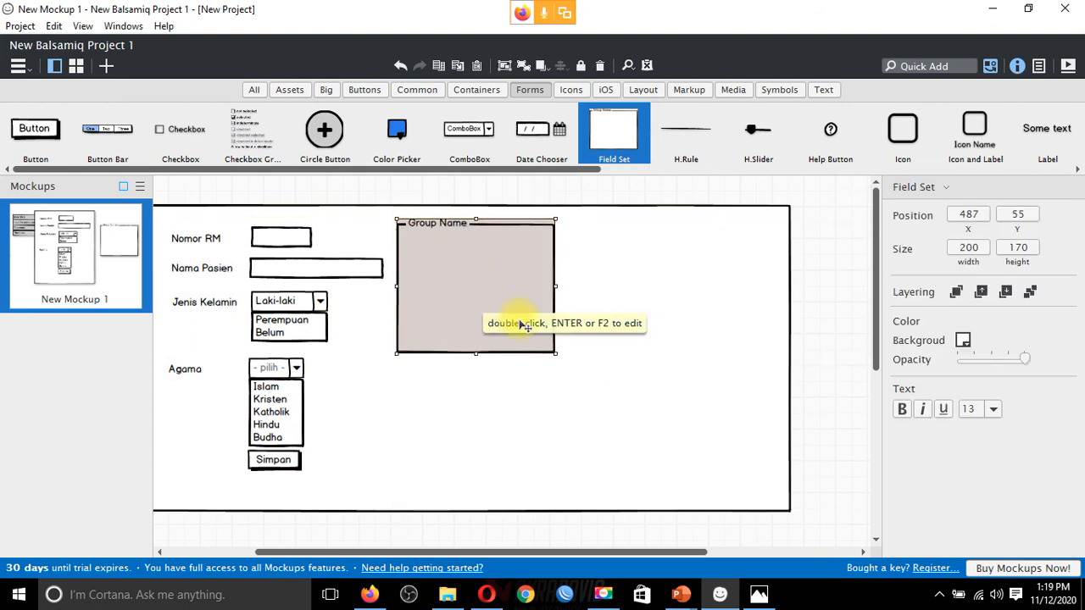
- Enlarge the field set to about 481 × 363 so it fills the empty area of the vertical tabs panel
{"action": "left_click_drag", "start_coordinate": [554, 354], "coordinate": [647, 504]}
{"action": "left_click_drag", "start_coordinate": [647, 504], "coordinate": [776, 499]}
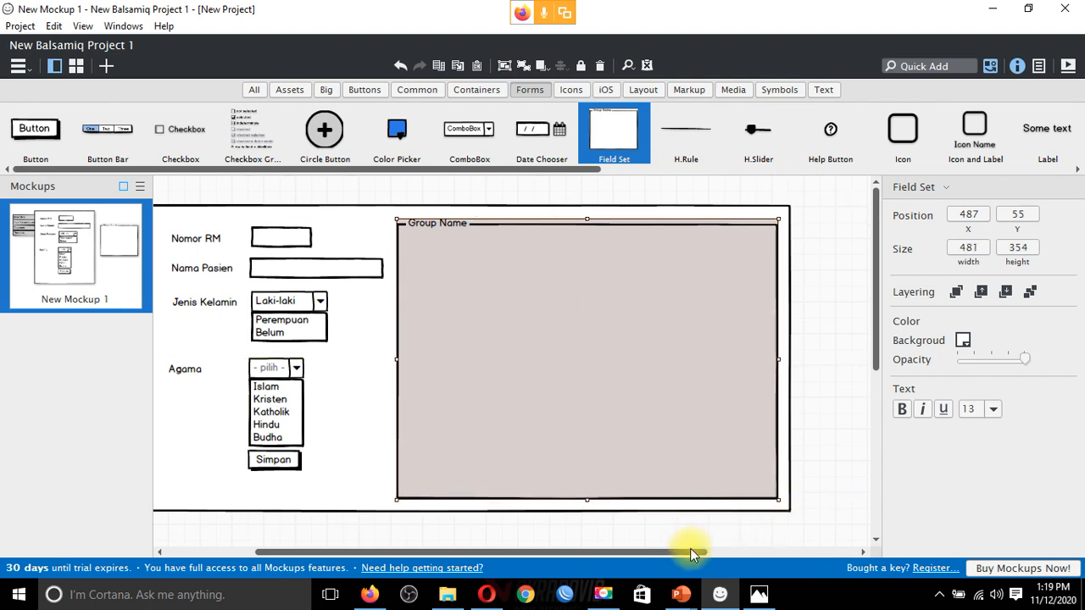
{"action": "left_click_drag", "start_coordinate": [685, 552], "coordinate": [568, 555]}
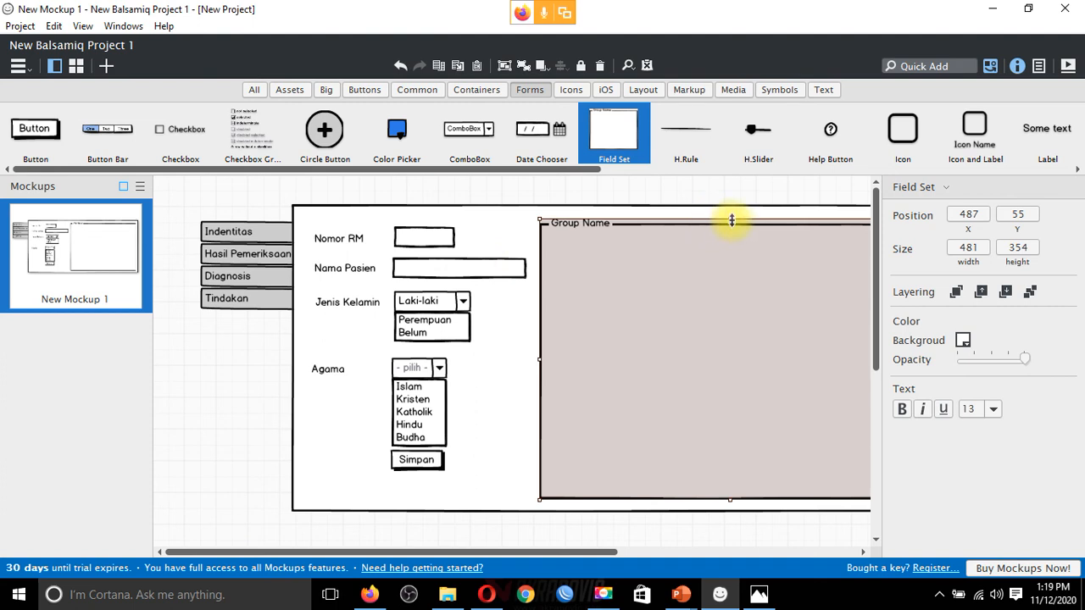
{"action": "left_click_drag", "start_coordinate": [729, 219], "coordinate": [729, 210]}
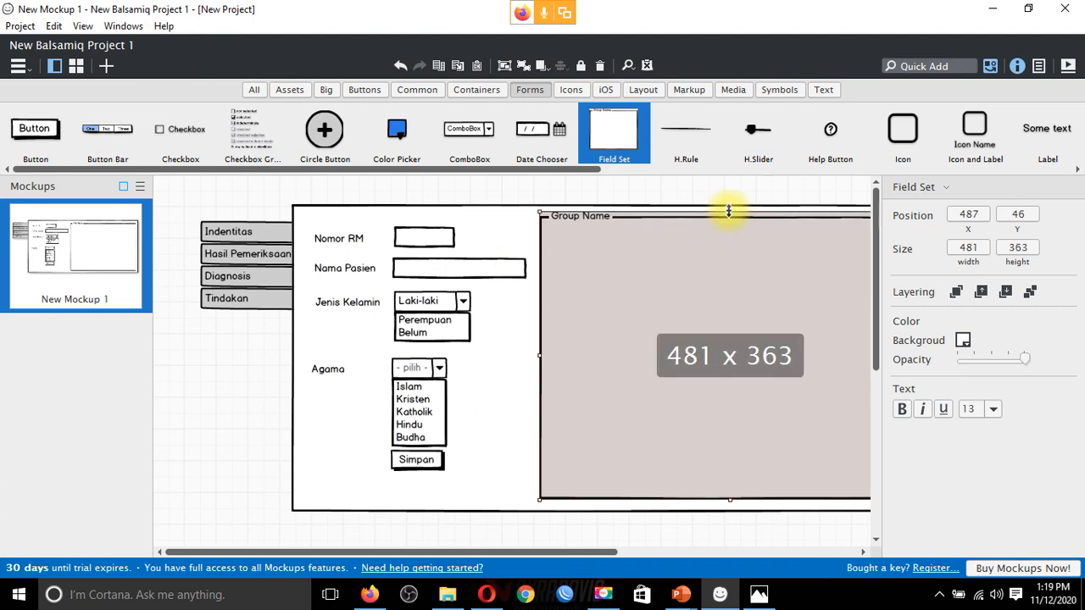
- Title the field set Pemeriksaan and narrow it from its left edge to about 270 wide
{"action": "left_click", "coordinate": [592, 220]}
{"action": "double_click", "coordinate": [596, 220]}
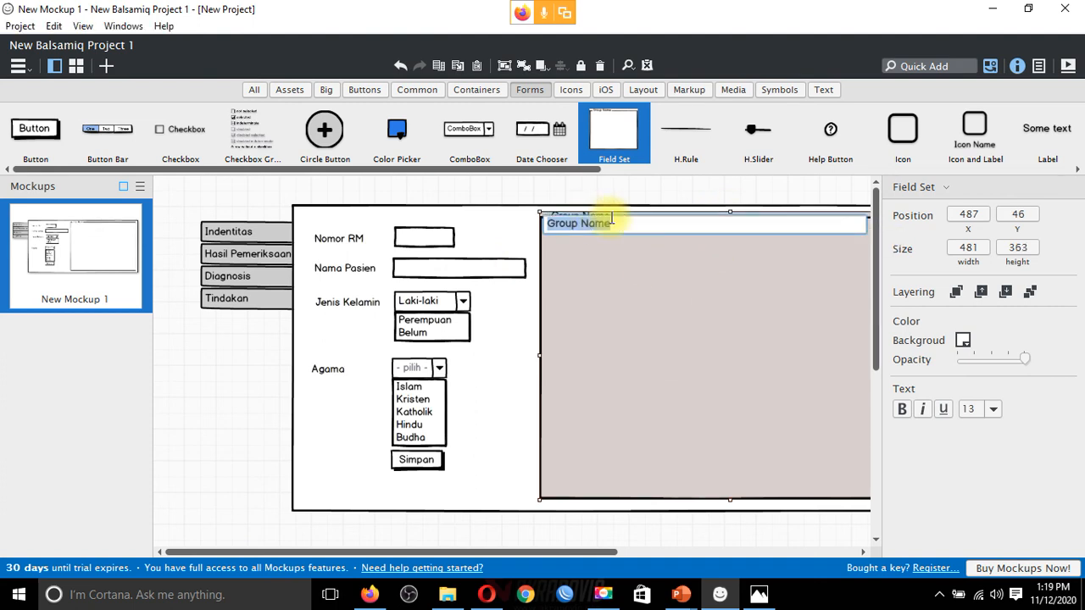
{"action": "type", "text": "Pe"}
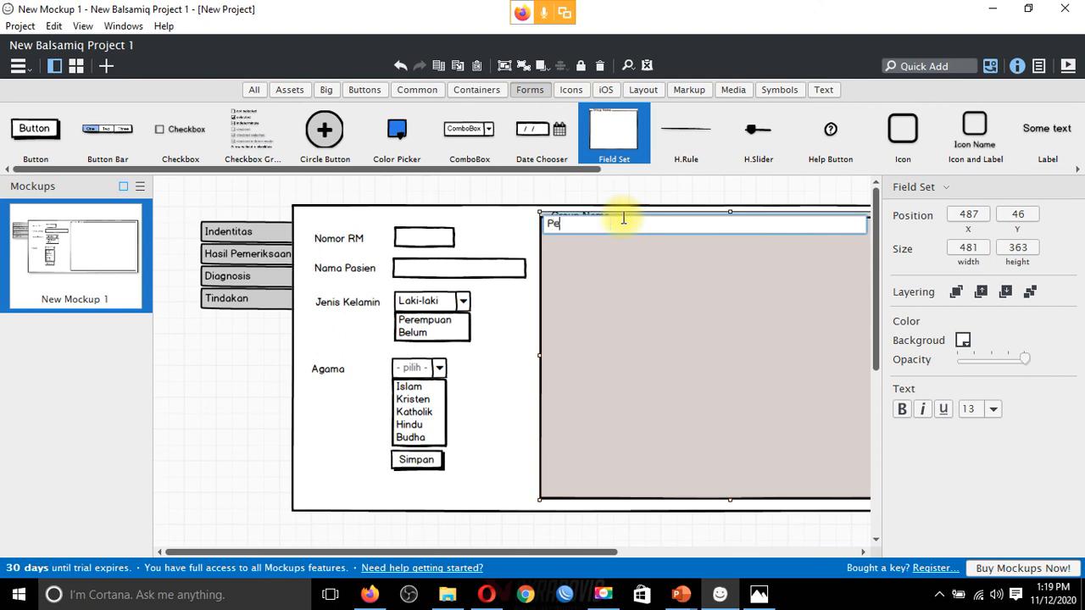
{"action": "type", "text": "merik"}
{"action": "type", "text": "saan"}
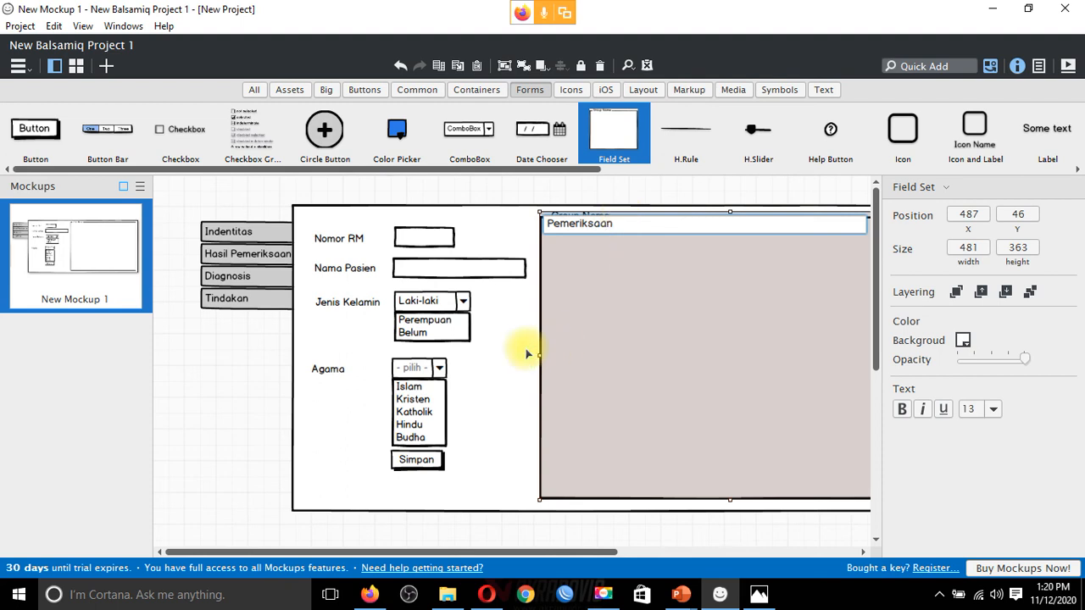
{"action": "left_click", "coordinate": [542, 316]}
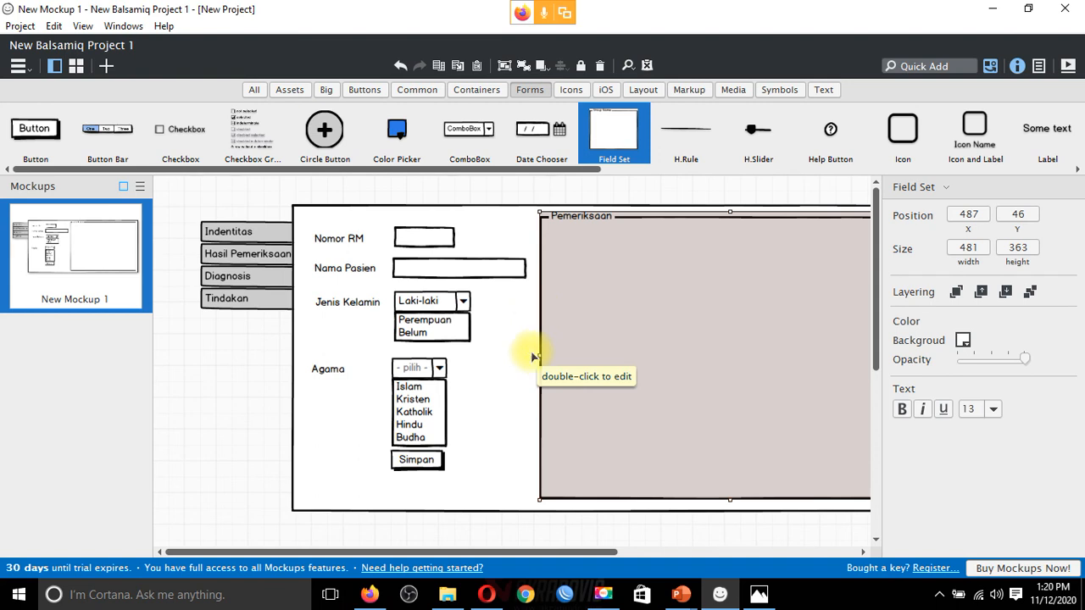
{"action": "left_click_drag", "start_coordinate": [551, 551], "coordinate": [638, 557]}
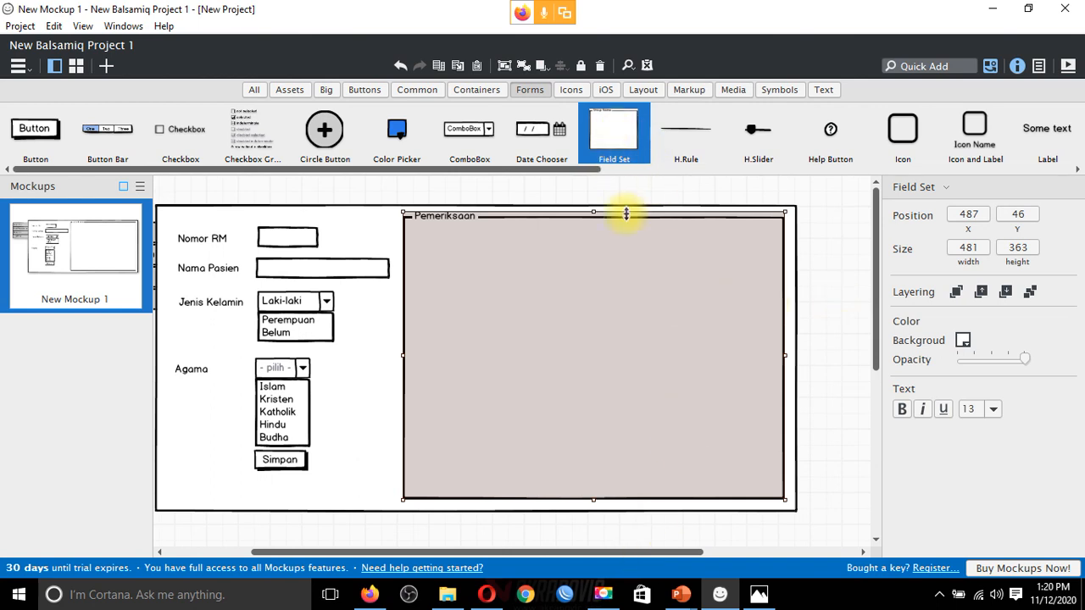
{"action": "left_click_drag", "start_coordinate": [401, 357], "coordinate": [571, 356]}
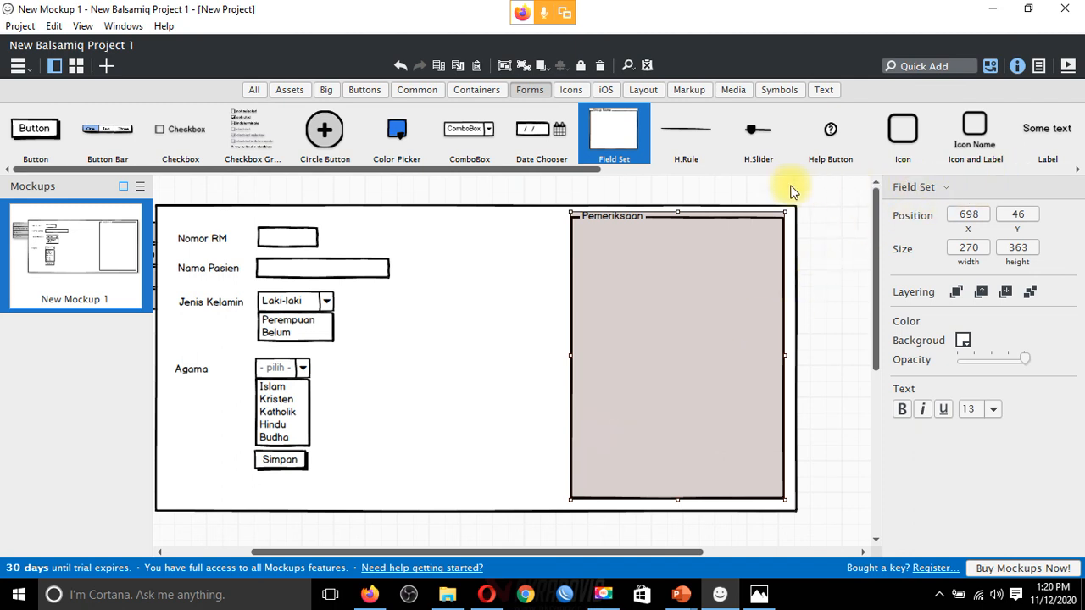
- Add a Date Chooser in the Nomor RM row at about 559, 66, filled with a sample date of birth
{"action": "left_click_drag", "start_coordinate": [542, 153], "coordinate": [424, 238]}
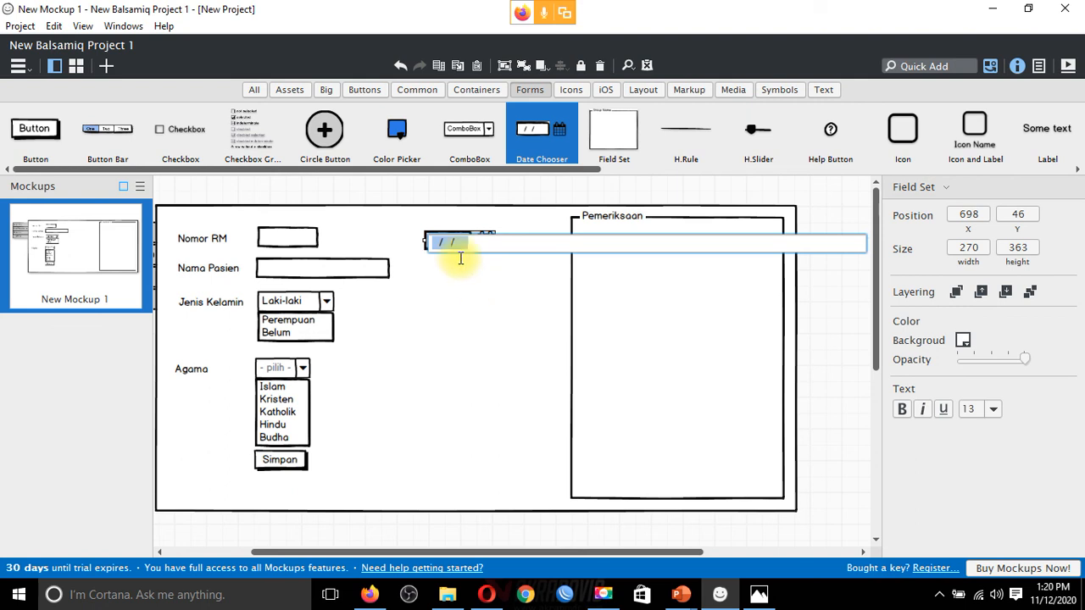
{"action": "left_click", "coordinate": [456, 244]}
{"action": "key", "text": "Return"}
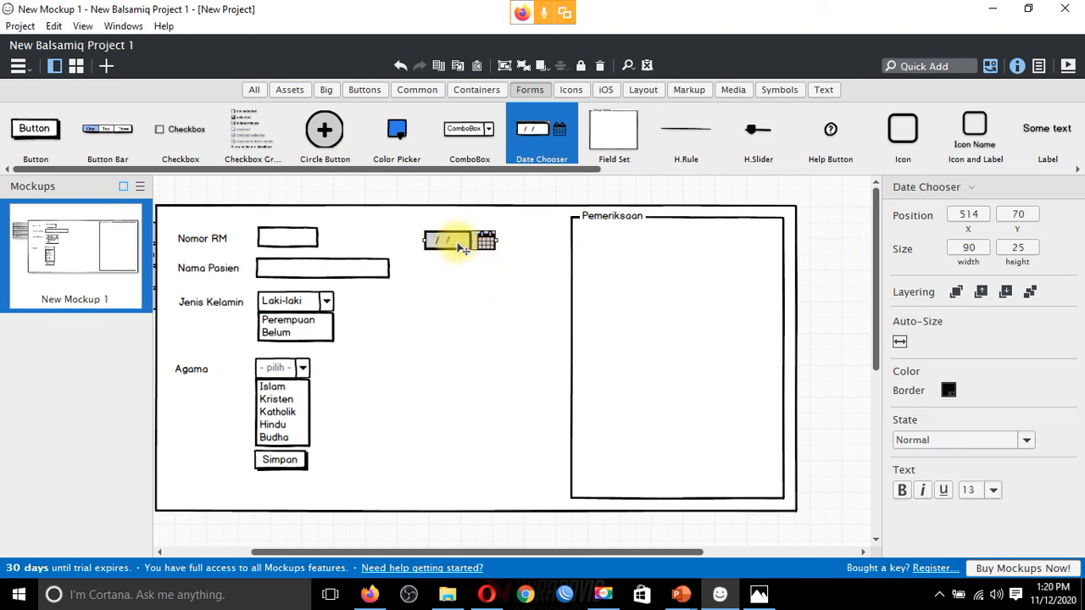
{"action": "double_click", "coordinate": [458, 242]}
{"action": "type", "text": "1"}
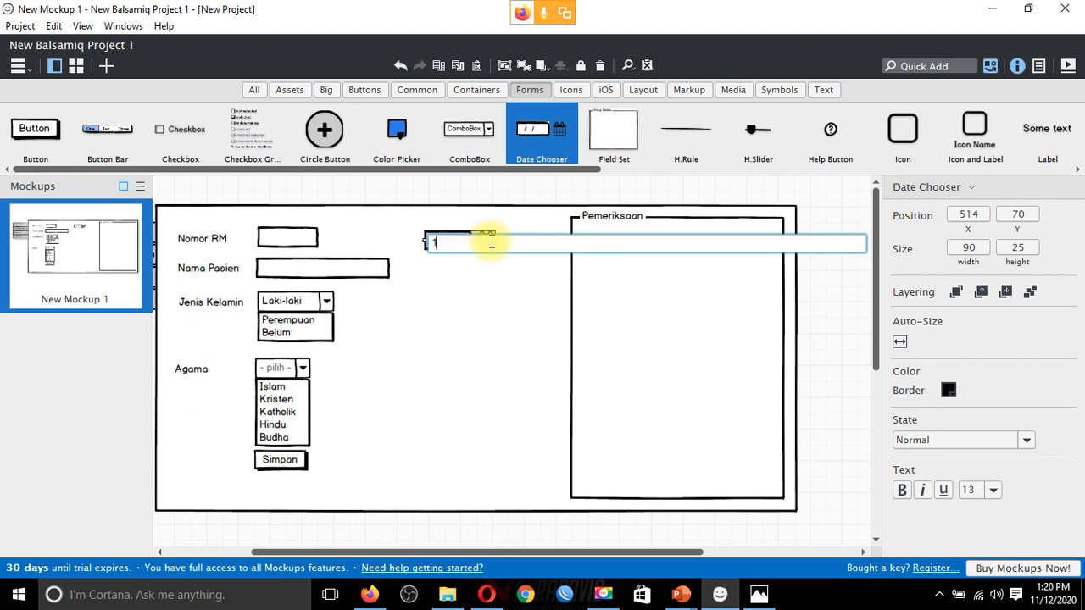
{"action": "type", "text": "2/11/2020"}
{"action": "key", "text": "Return"}
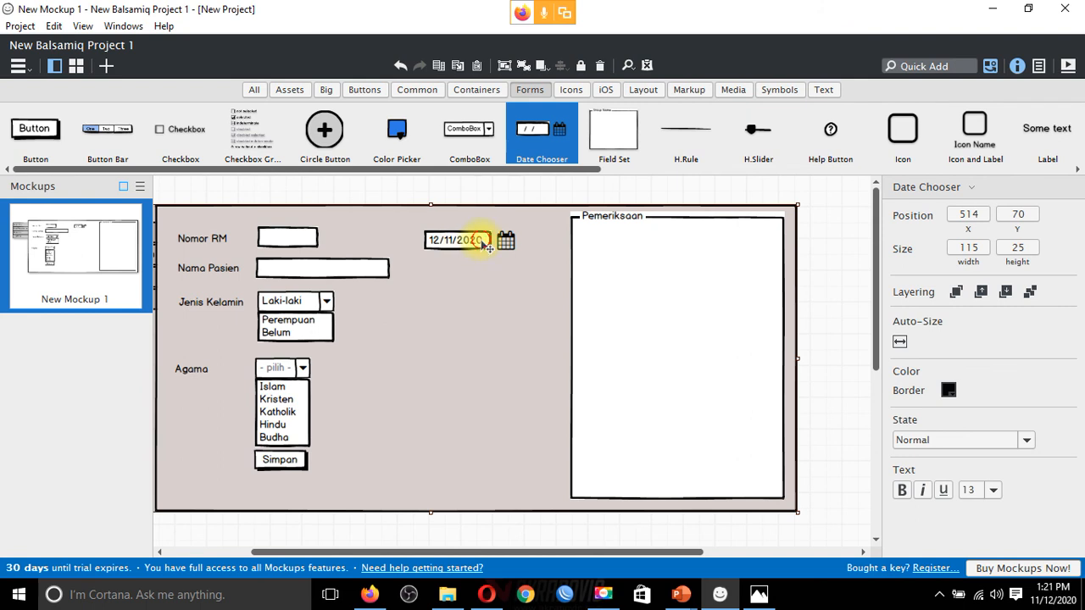
{"action": "left_click_drag", "start_coordinate": [479, 250], "coordinate": [532, 236]}
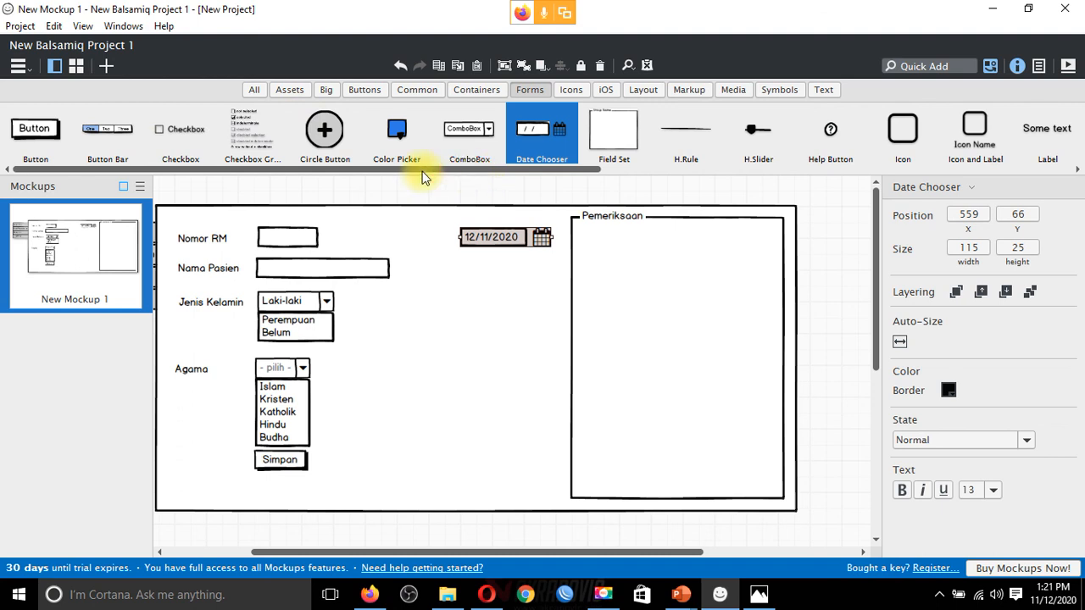
- Add a label reading Tanggal Lahir to the left of the Date Chooser, at about 454, 68
{"action": "left_click_drag", "start_coordinate": [1044, 132], "coordinate": [376, 229]}
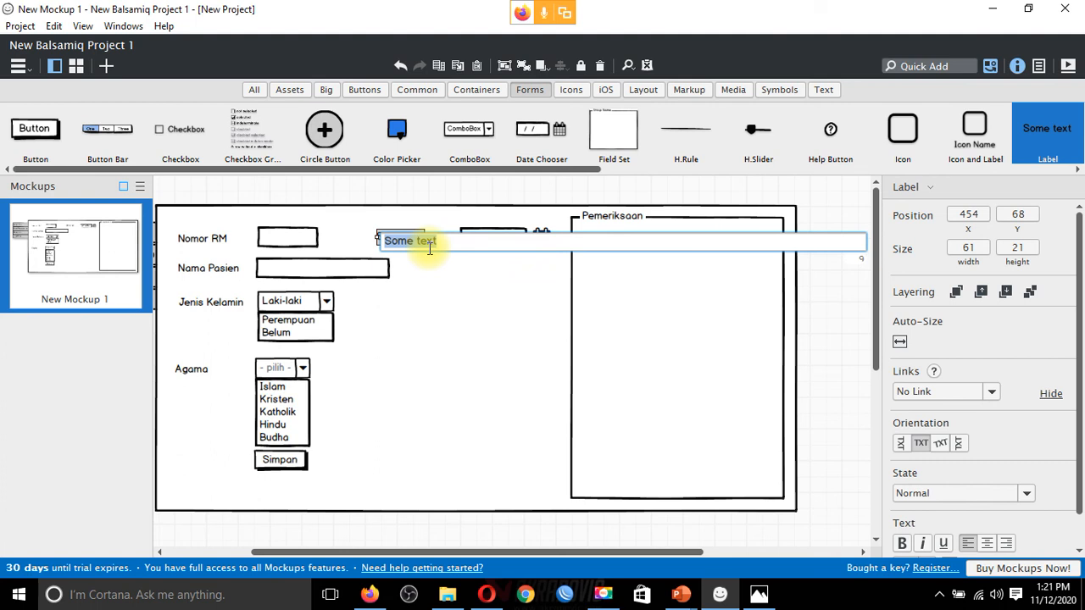
{"action": "type", "text": "T"}
{"action": "type", "text": "angg"}
{"action": "type", "text": "o"}
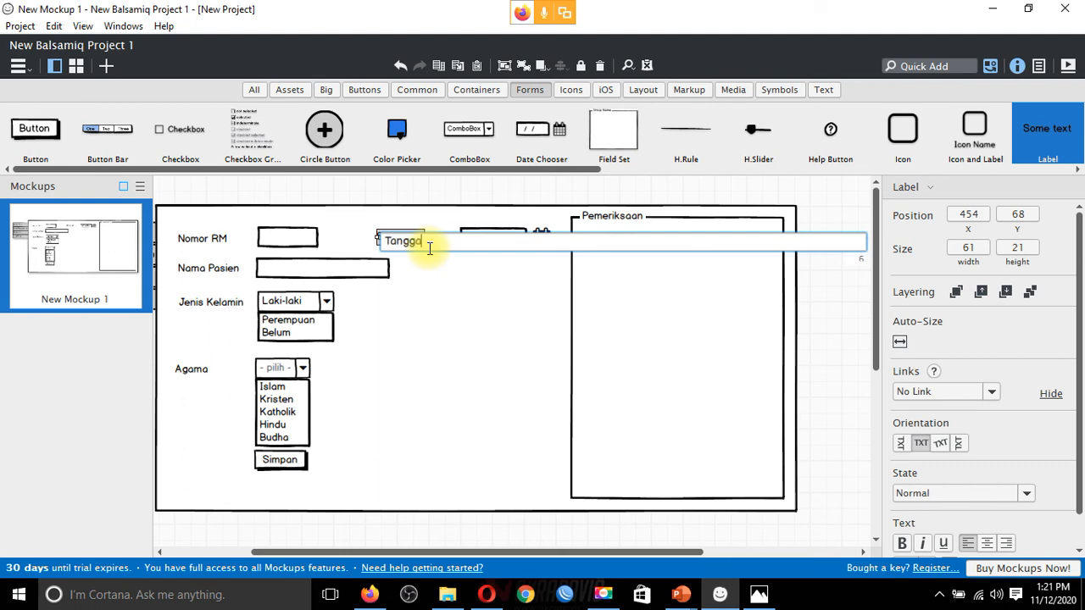
{"action": "type", "text": "l Lahir"}
{"action": "key", "text": "Return"}
{"action": "left_click", "coordinate": [501, 346]}
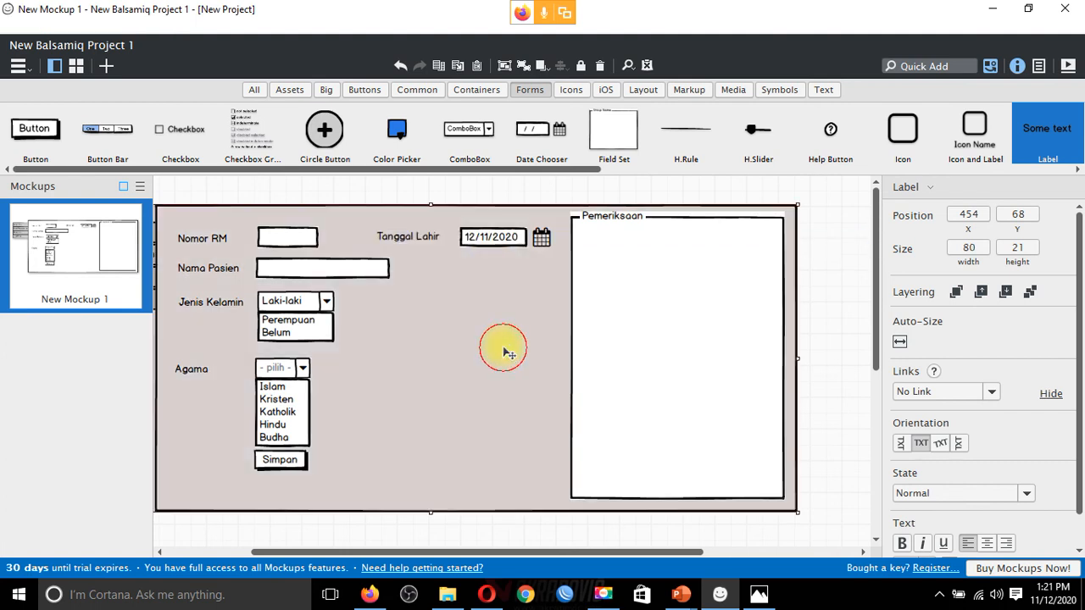
{"action": "left_click", "coordinate": [539, 307]}
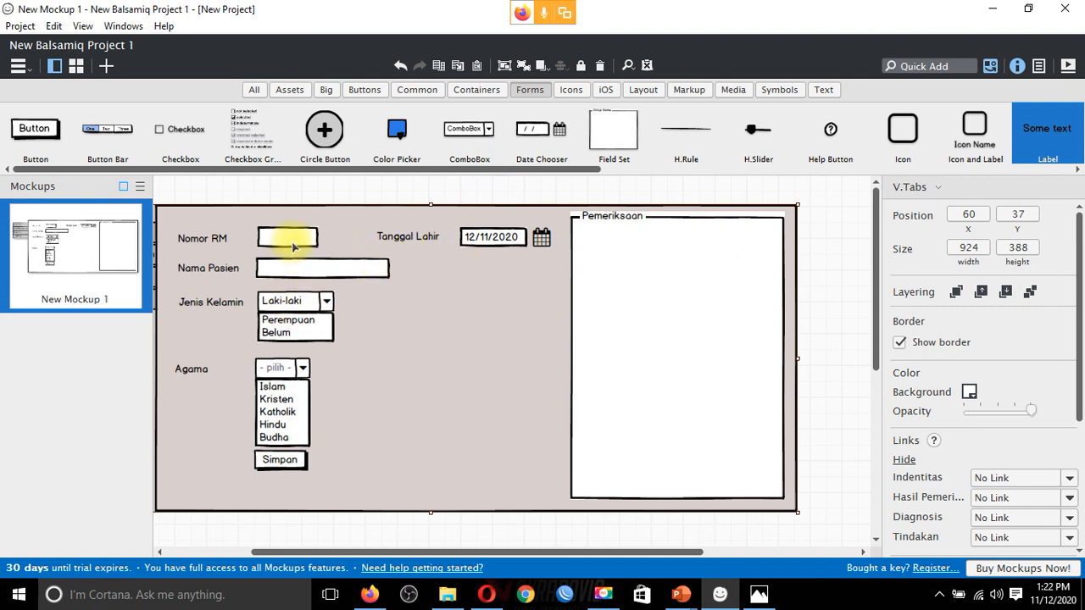
{"action": "left_click_drag", "start_coordinate": [612, 134], "coordinate": [388, 293]}
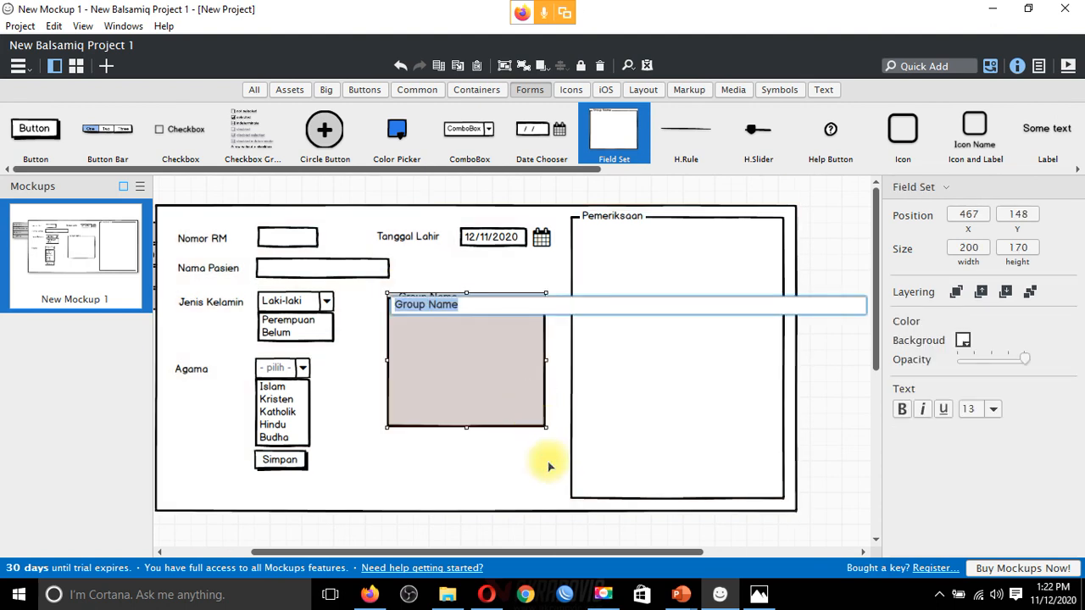
{"action": "key", "text": "Return"}
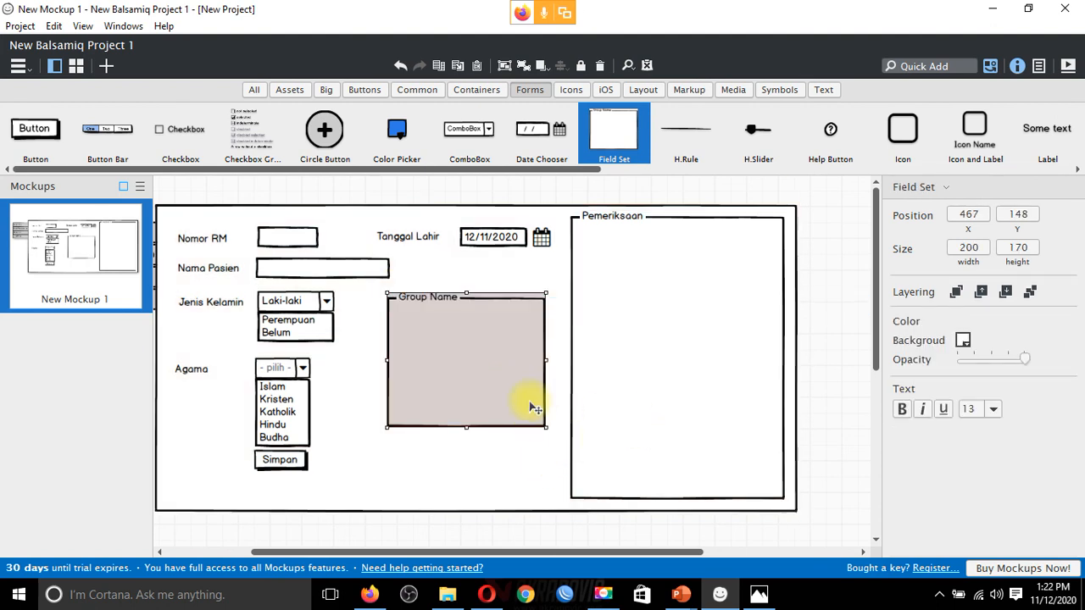
{"action": "key", "text": "Delete"}
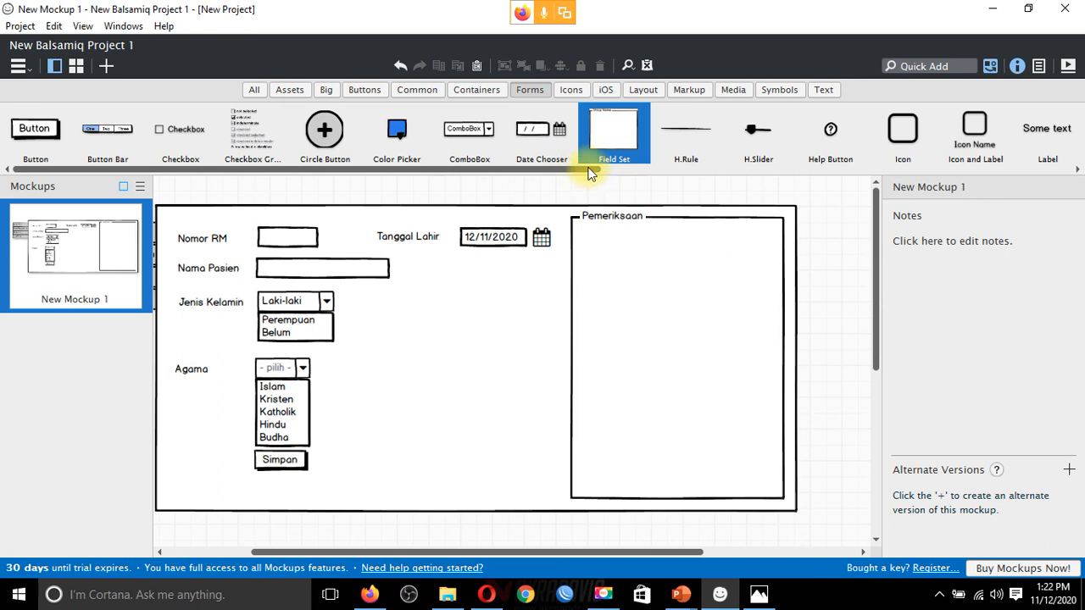
- Place an empty 200 × 140 Text Area below the Date Chooser at about 559, 146, and delete the overlapping Pemeriksaan field set
{"action": "left_click", "coordinate": [629, 172]}
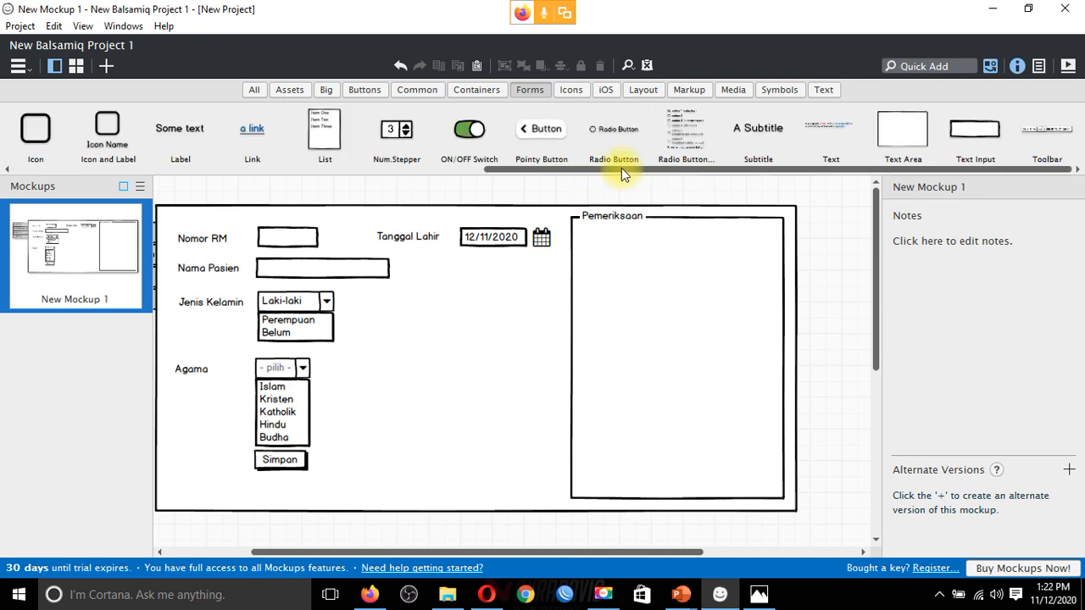
{"action": "left_click_drag", "start_coordinate": [906, 156], "coordinate": [431, 320]}
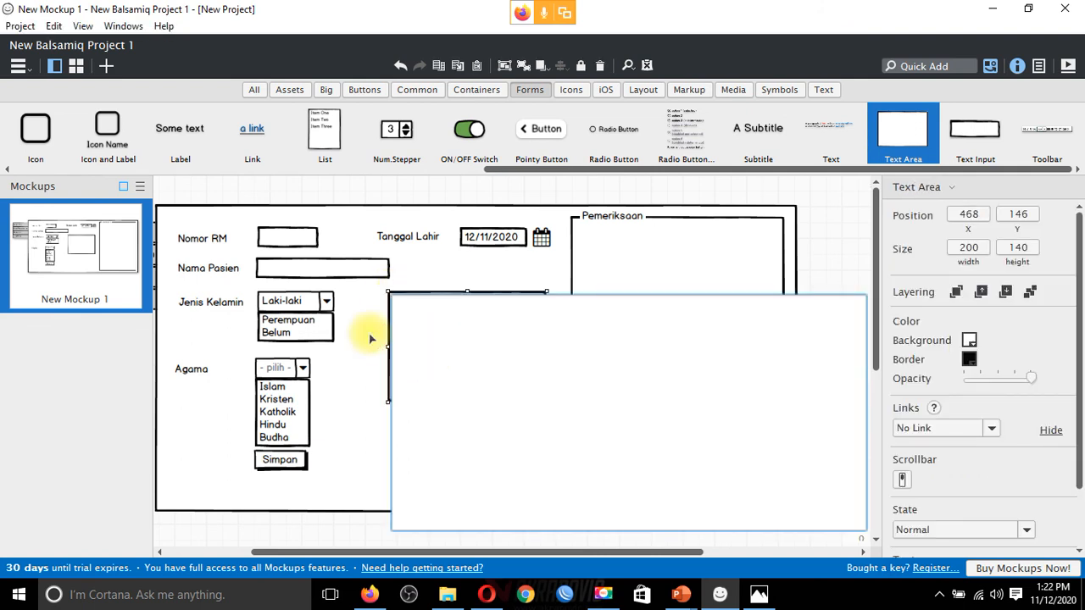
{"action": "left_click", "coordinate": [435, 292]}
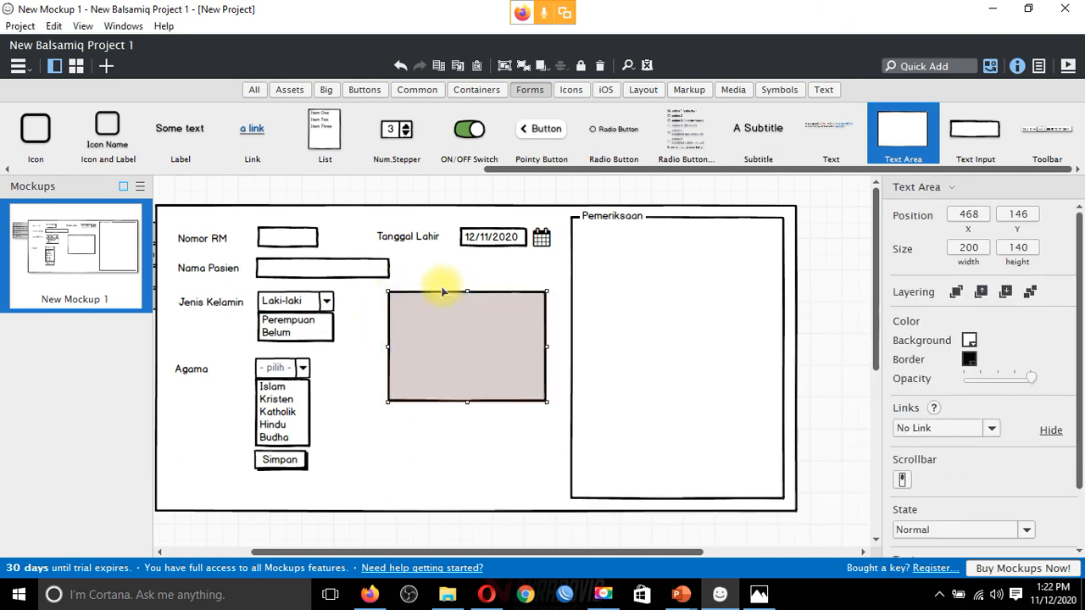
{"action": "left_click", "coordinate": [520, 434]}
{"action": "left_click_drag", "start_coordinate": [448, 331], "coordinate": [528, 339]}
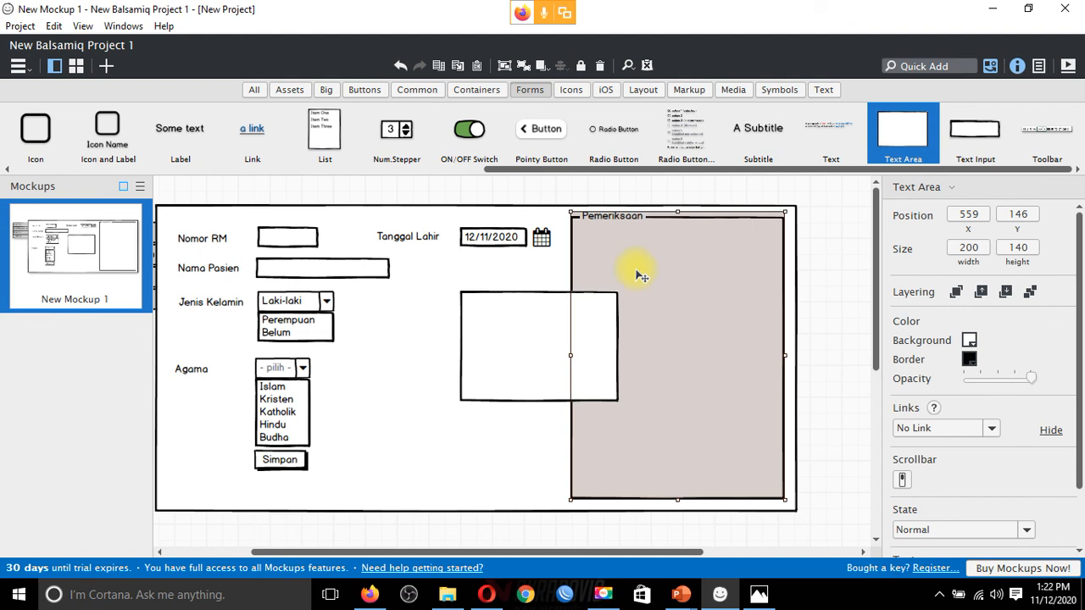
{"action": "key", "text": "Delete"}
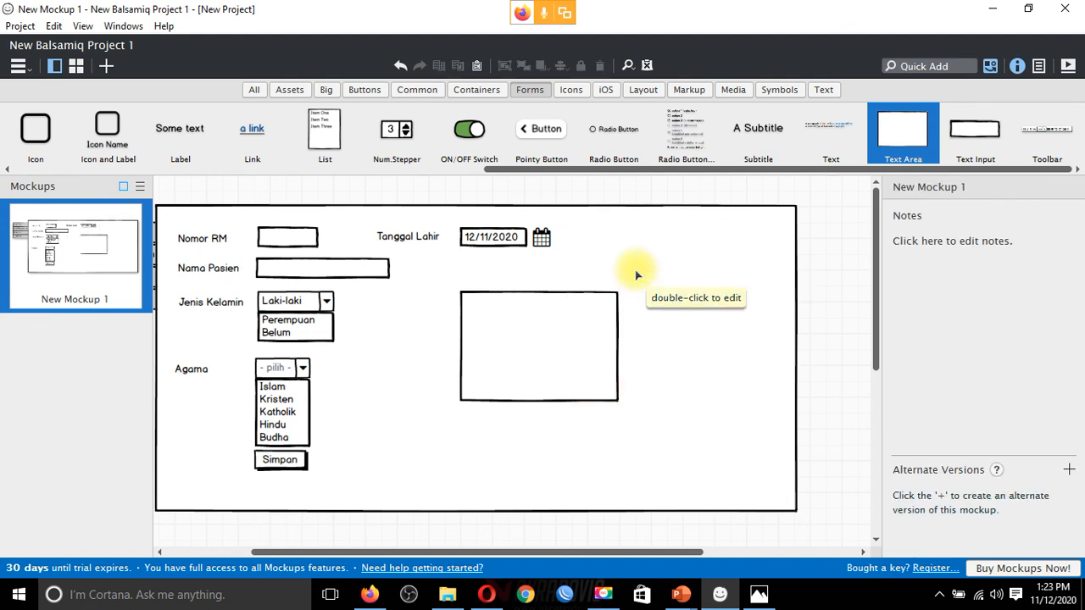
- Consult Resume Rawat Inap.png in Photos and add a label reading Keluhan beside the Text Area, at about 470, 151
{"action": "left_click", "coordinate": [760, 592]}
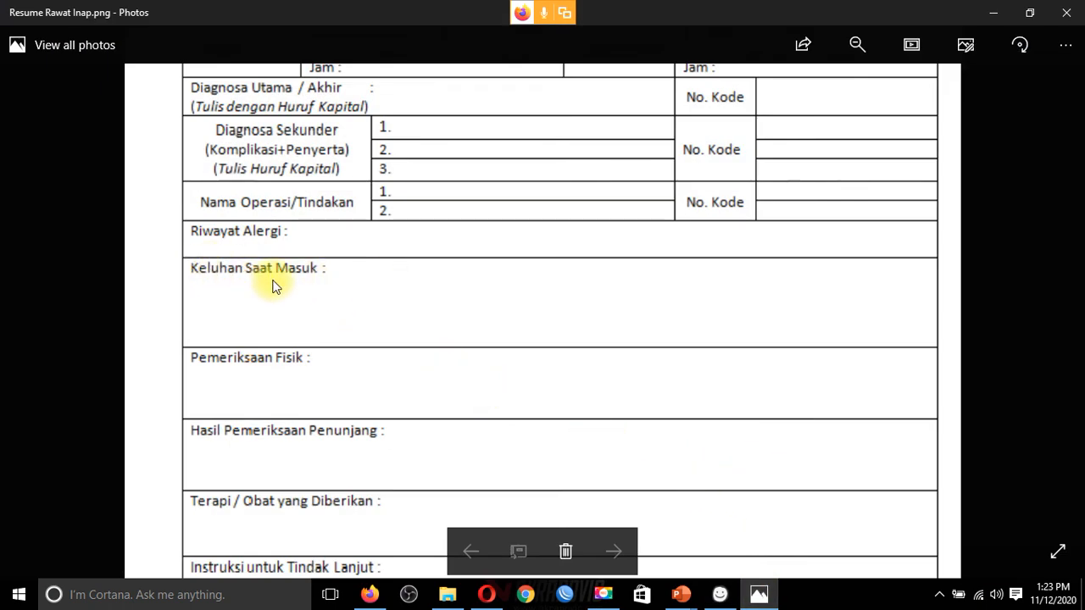
{"action": "left_click", "coordinate": [759, 592]}
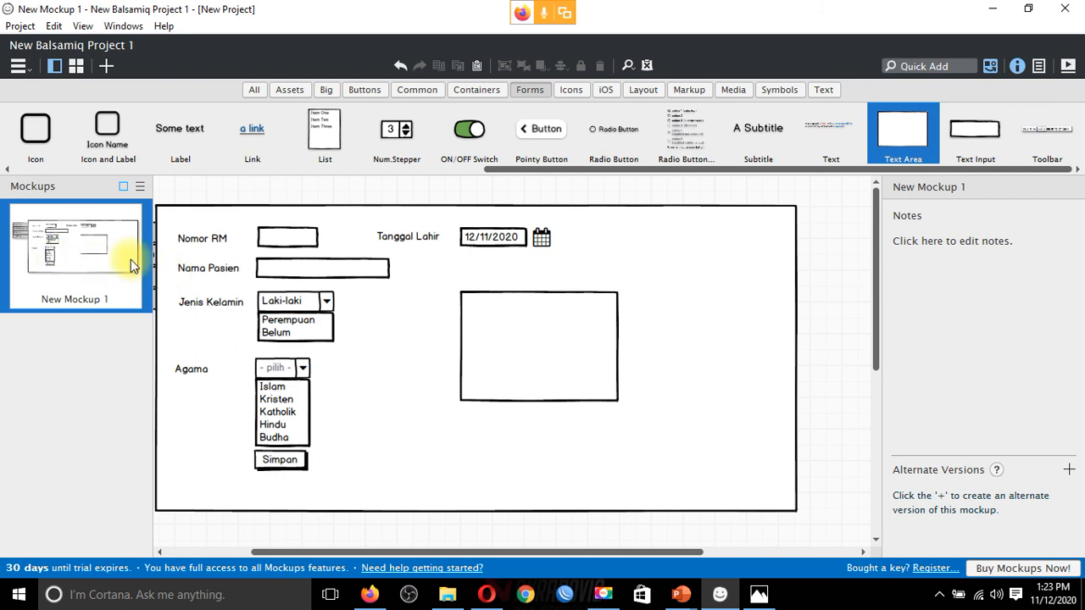
{"action": "left_click", "coordinate": [773, 133]}
{"action": "left_click_drag", "start_coordinate": [183, 129], "coordinate": [398, 309]}
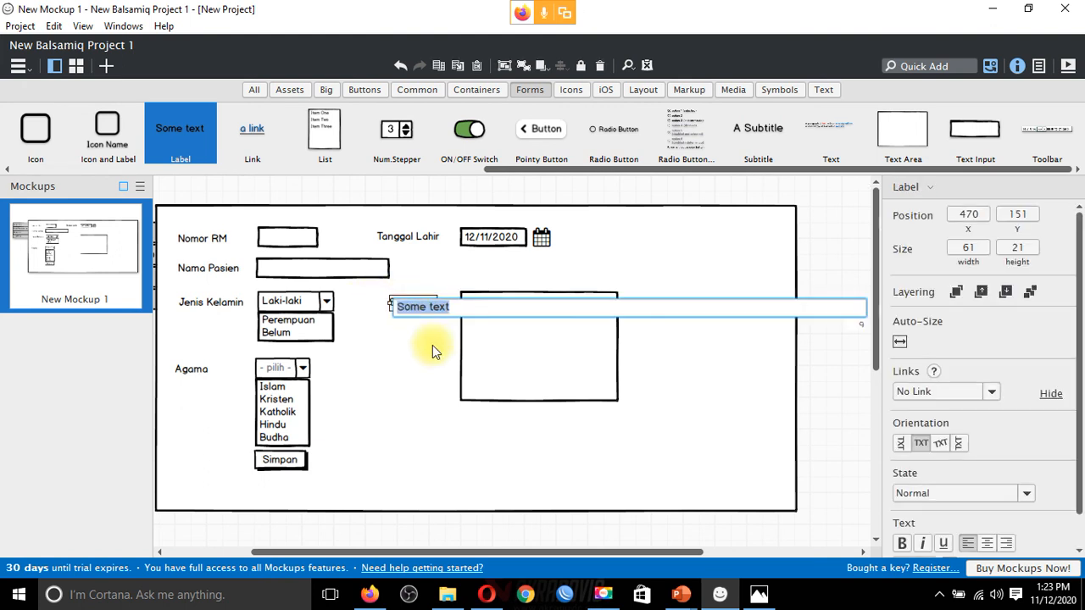
{"action": "type", "text": "Keluha"}
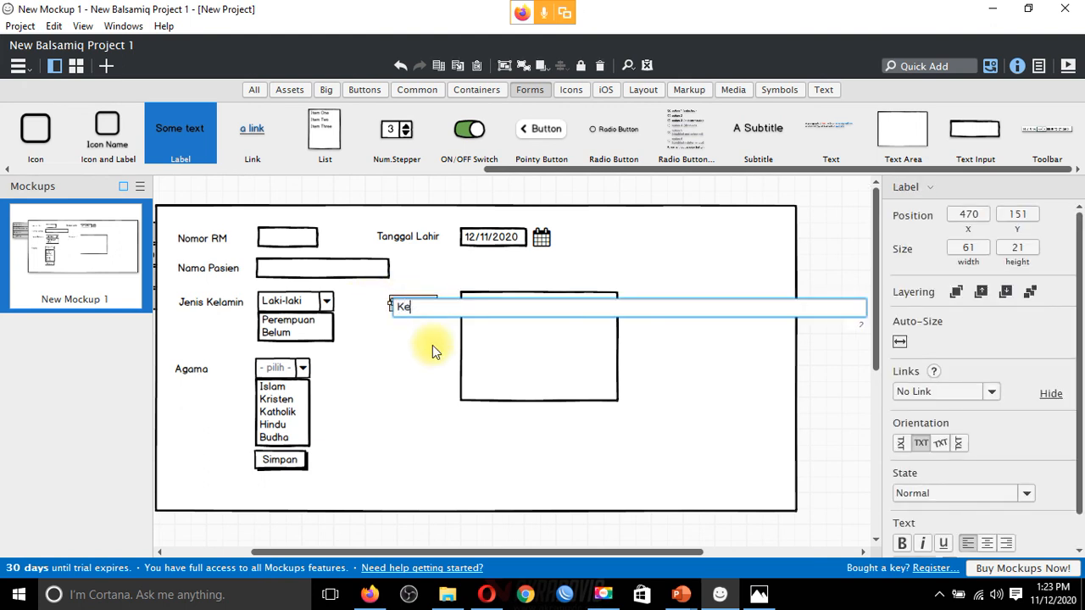
{"action": "type", "text": "n"}
{"action": "key", "text": "Return"}
{"action": "left_click", "coordinate": [476, 383]}
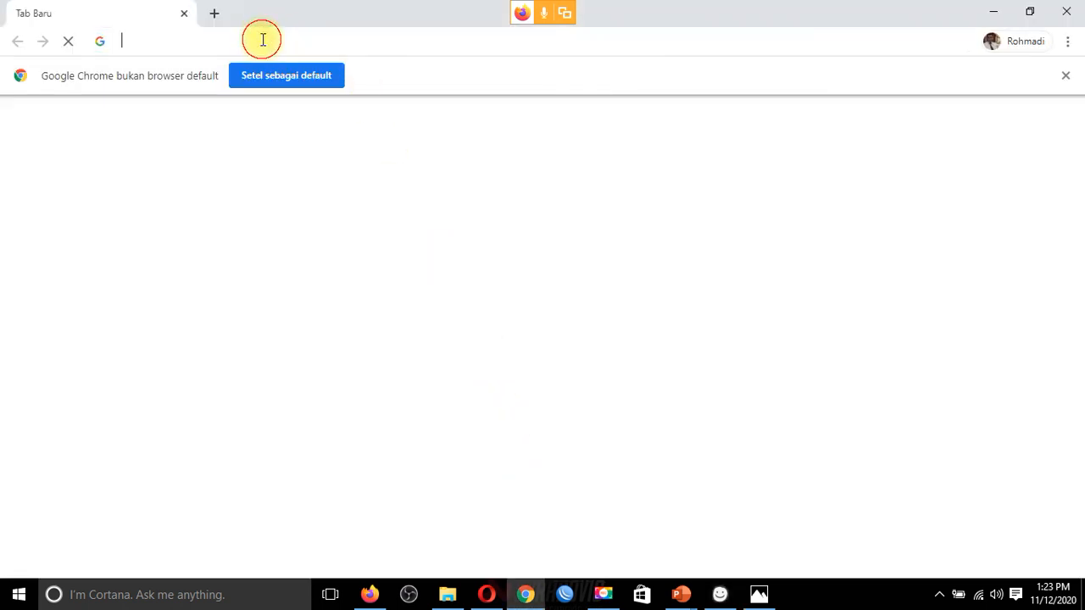
- Open the instructor's GRIYA TEKNIK INFORMATIKA WordPress blog in Chrome by its web address
{"action": "left_click", "coordinate": [262, 40]}
{"action": "type", "text": "r"}
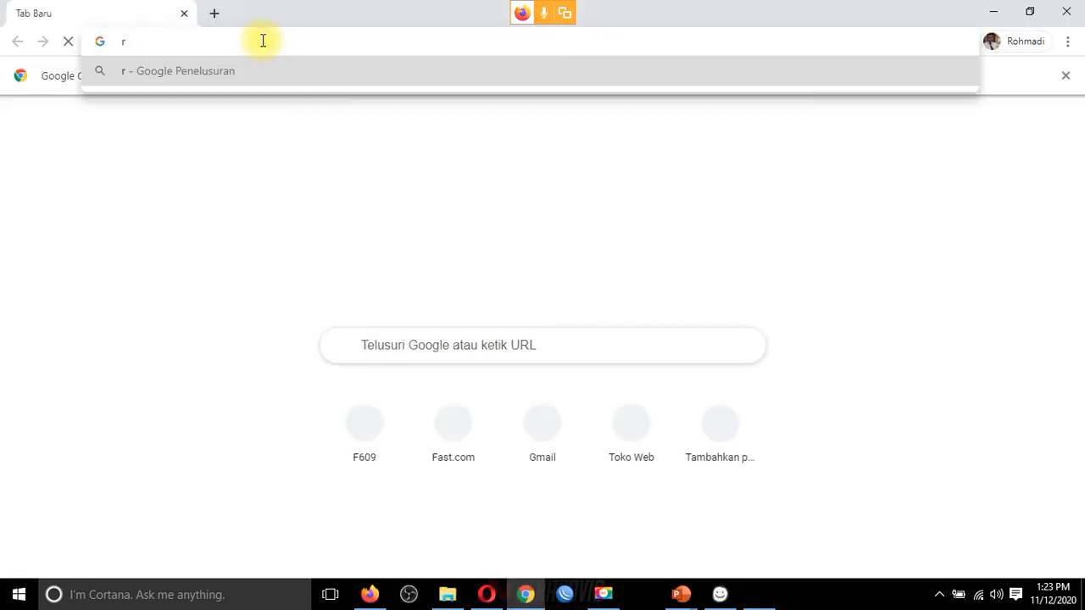
{"action": "type", "text": "ohmadi"}
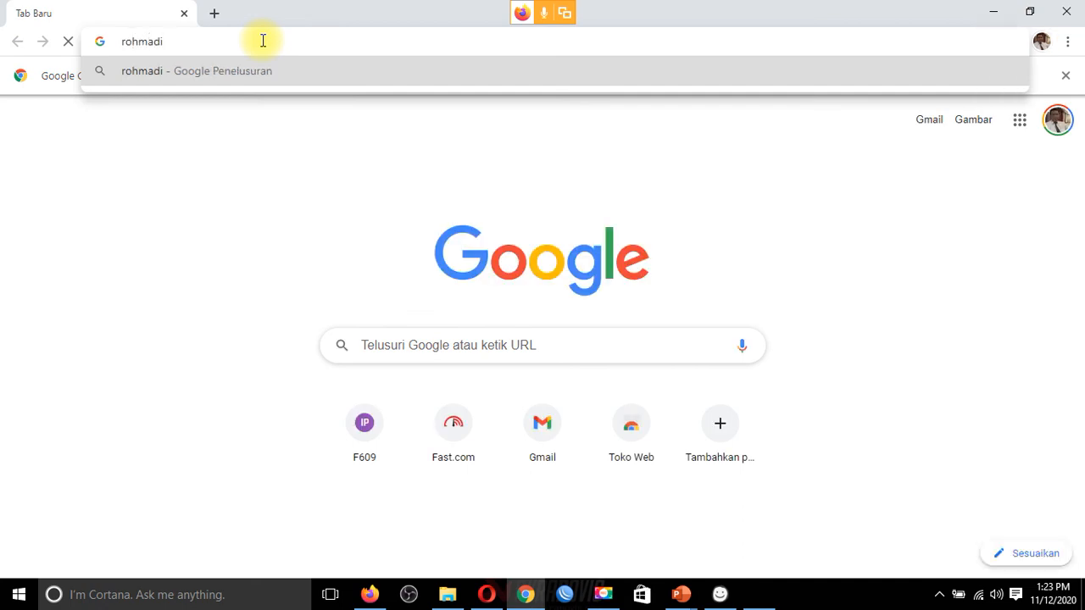
{"action": "type", "text": ".word"}
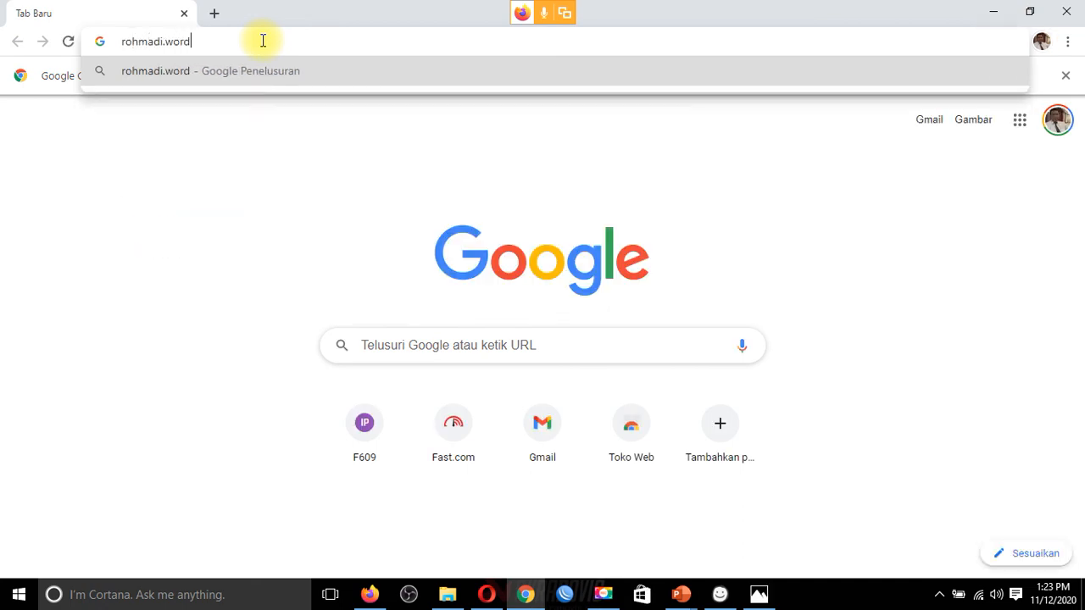
{"action": "type", "text": "ress.c"}
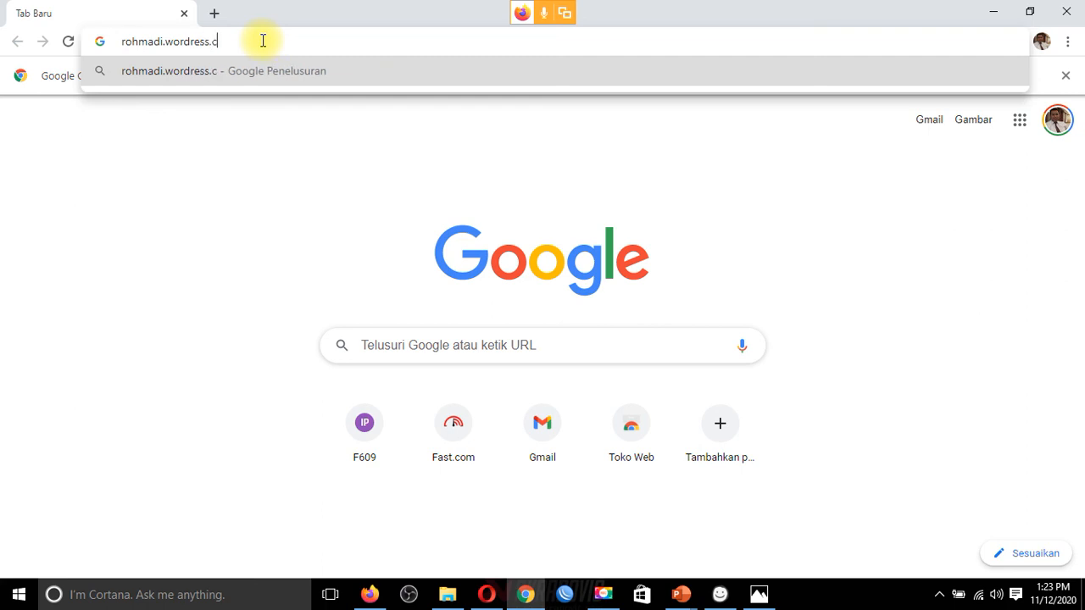
{"action": "type", "text": "om"}
{"action": "key", "text": "Return"}
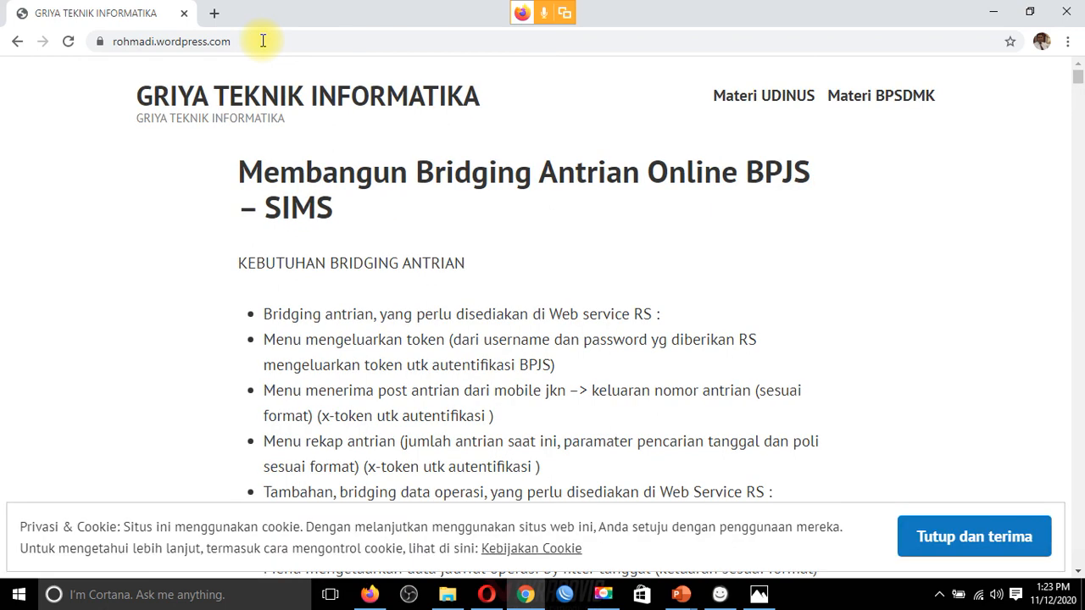
{"action": "scroll", "coordinate": [423, 213], "scroll_direction": "down", "scroll_amount": 15}
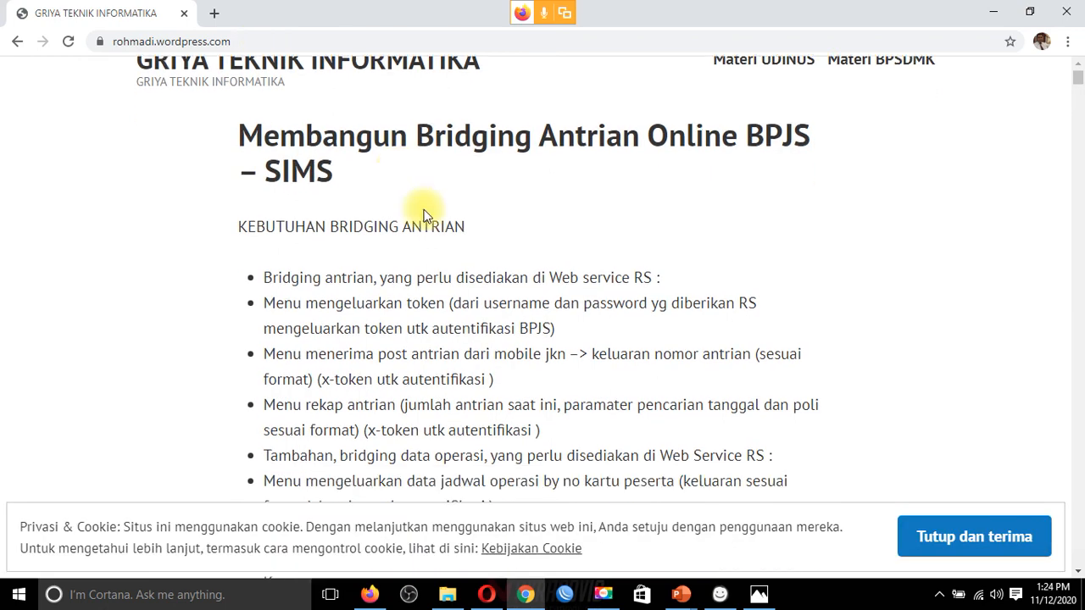
{"action": "scroll", "coordinate": [530, 248], "scroll_direction": "down", "scroll_amount": 3}
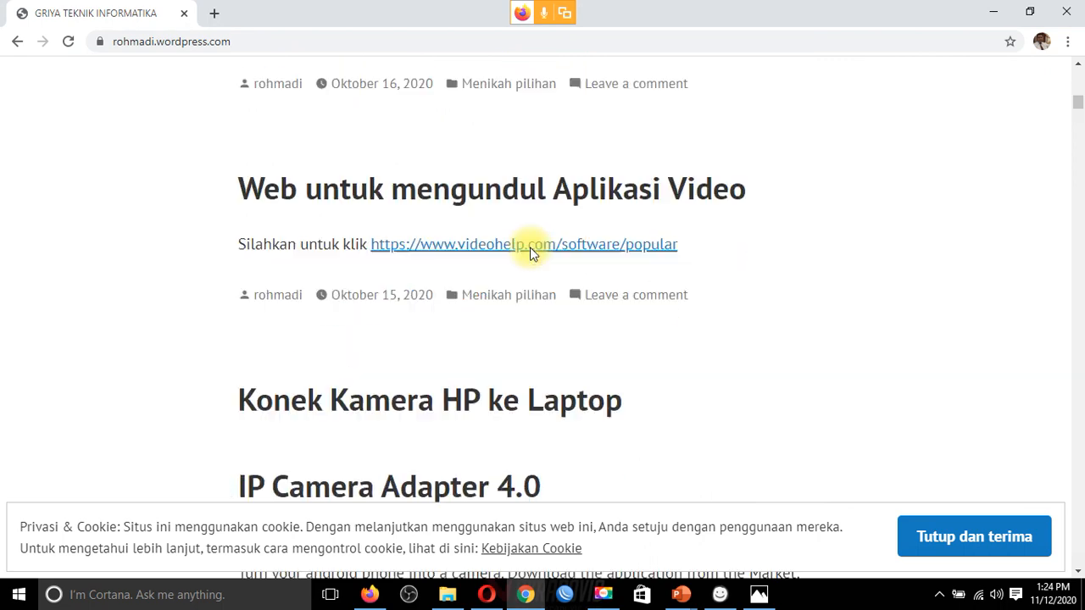
{"action": "scroll", "coordinate": [530, 247], "scroll_direction": "down", "scroll_amount": 2}
{"action": "scroll", "coordinate": [532, 253], "scroll_direction": "down", "scroll_amount": 1}
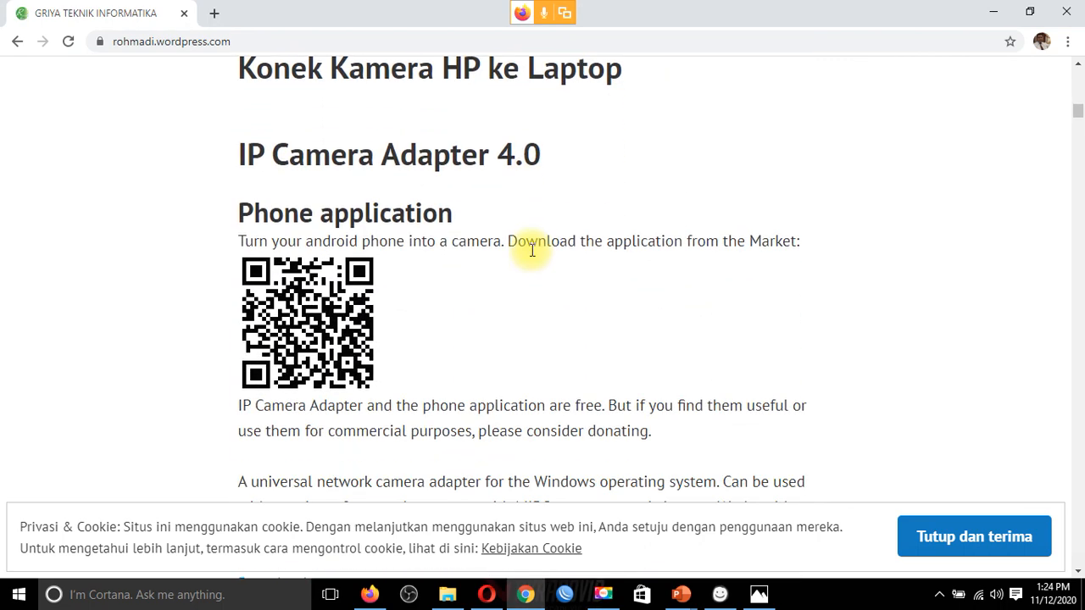
{"action": "scroll", "coordinate": [532, 251], "scroll_direction": "down", "scroll_amount": 10}
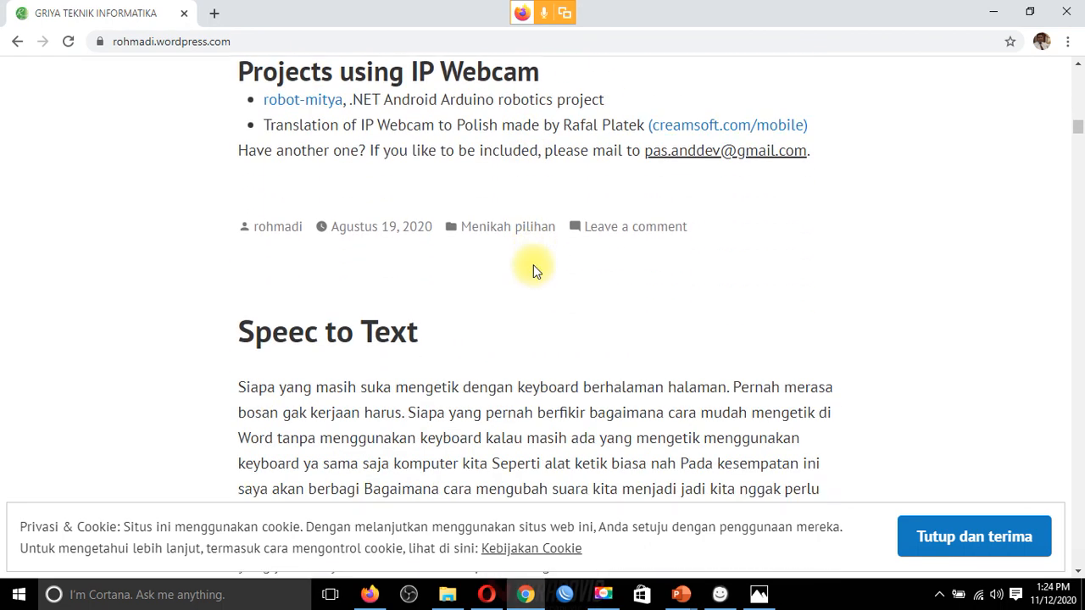
{"action": "scroll", "coordinate": [534, 265], "scroll_direction": "down", "scroll_amount": 1}
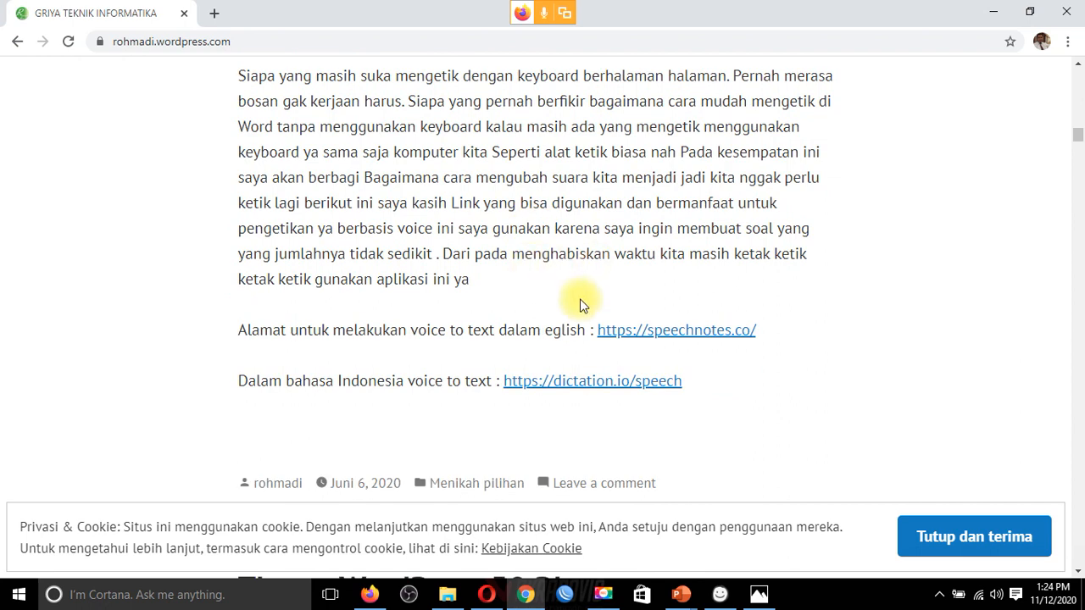
{"action": "left_click", "coordinate": [604, 383]}
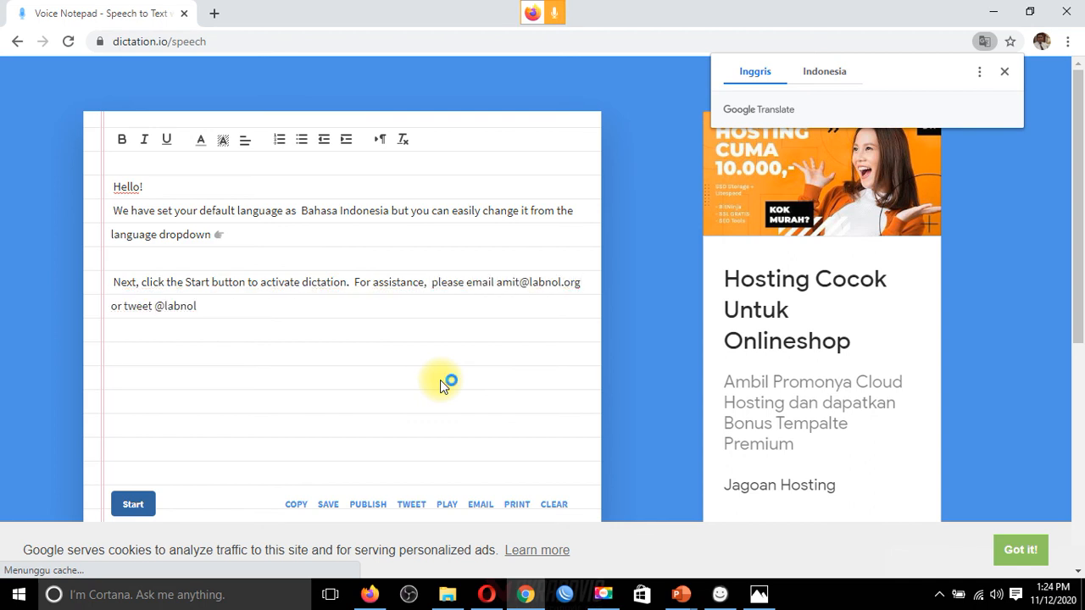
- Start dictation on the voice notepad, allow microphone access, and dictate a sample paragraph in Indonesian
{"action": "left_click", "coordinate": [136, 503]}
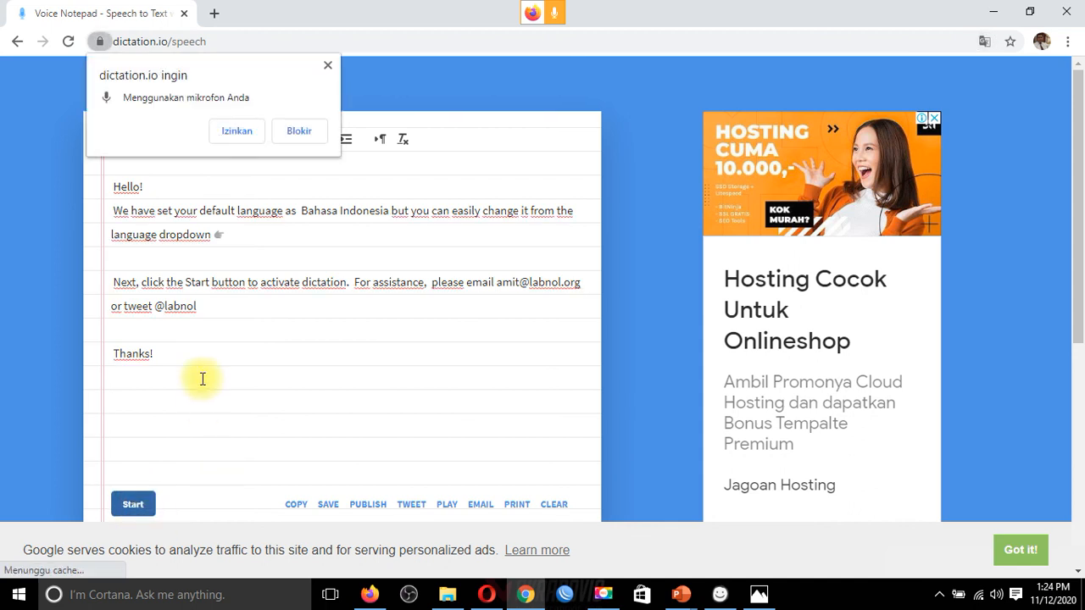
{"action": "left_click", "coordinate": [237, 136]}
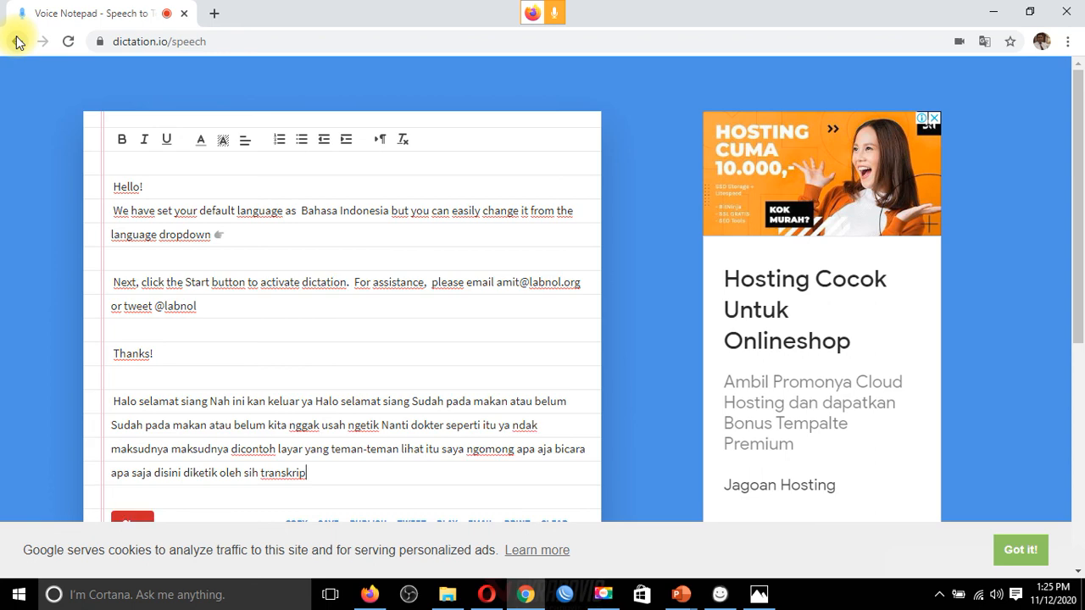
- Clear all text from the voice notepad and dictate a sample patient complaint in Indonesian
{"action": "scroll", "coordinate": [194, 220], "scroll_direction": "down", "scroll_amount": 1}
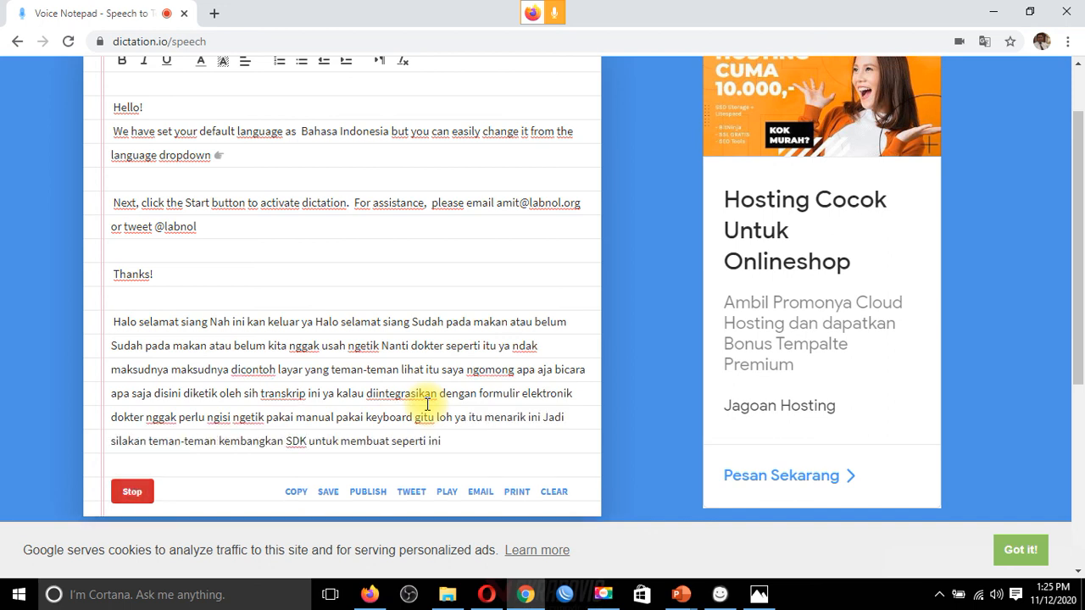
{"action": "left_click_drag", "start_coordinate": [487, 441], "coordinate": [102, 75]}
{"action": "left_click", "coordinate": [138, 102]}
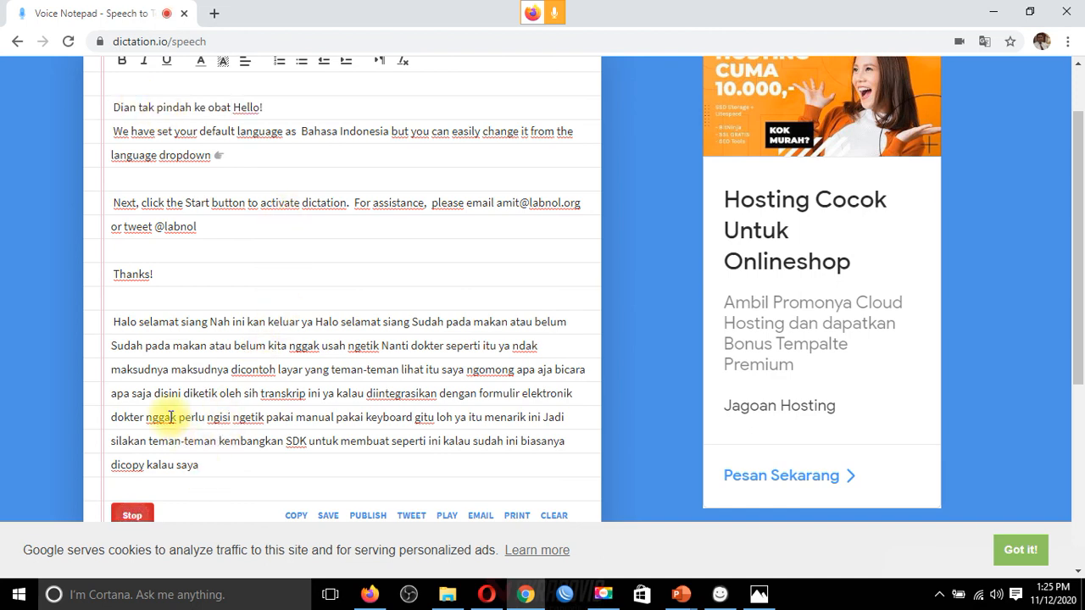
{"action": "left_click_drag", "start_coordinate": [229, 467], "coordinate": [104, 80]}
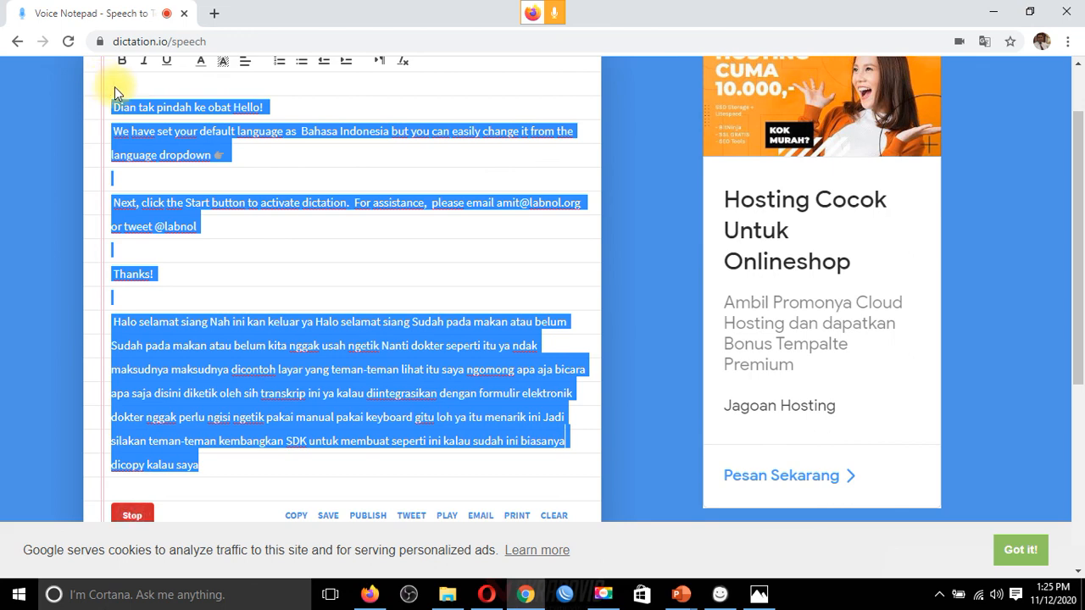
{"action": "key", "text": "BackSpace"}
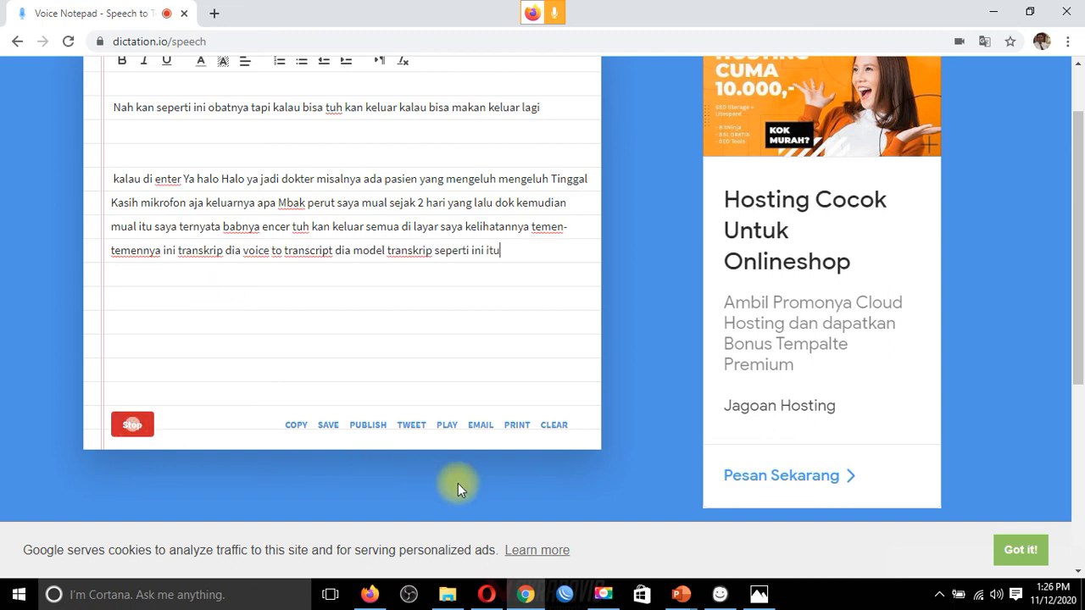
- Switch to Balsamiq Mockups and enlarge the Text Area beside the Keluhan label to 316 × 208
{"action": "mouse_move", "coordinate": [488, 598]}
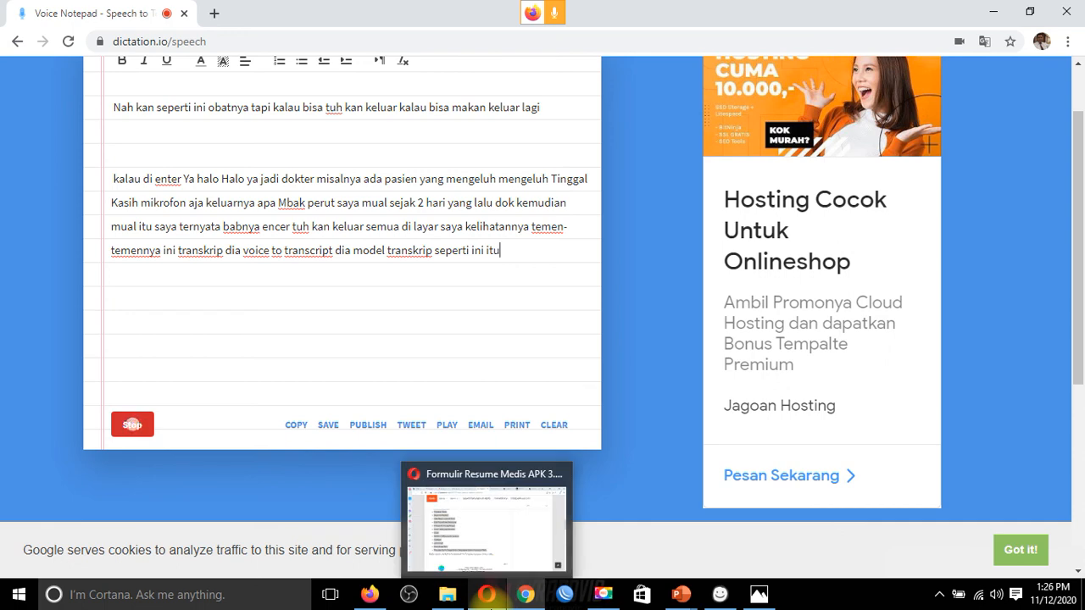
{"action": "left_click", "coordinate": [720, 595]}
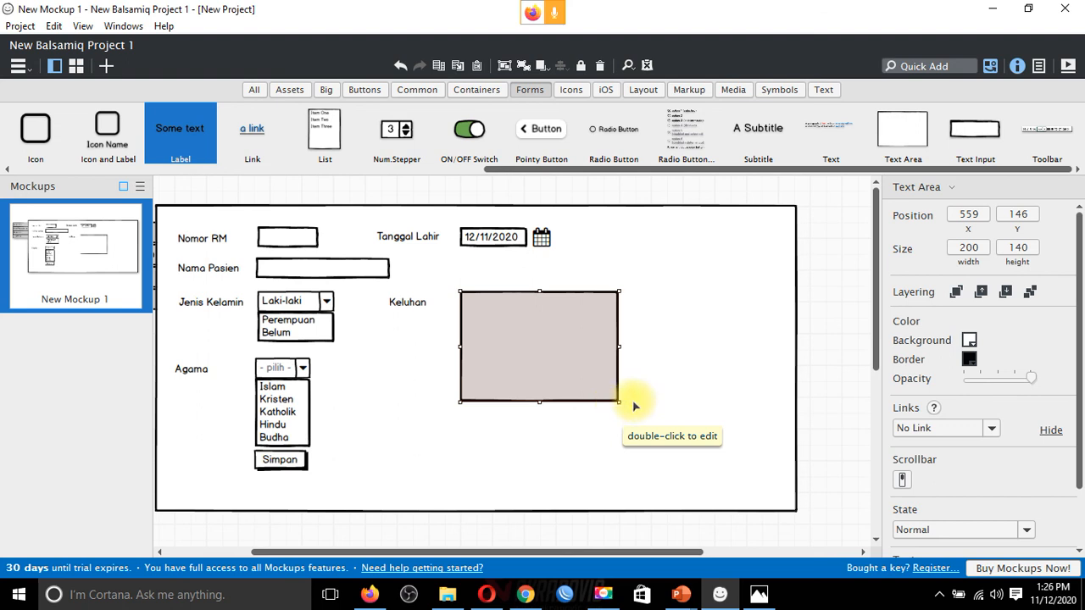
{"action": "left_click_drag", "start_coordinate": [657, 417], "coordinate": [712, 451]}
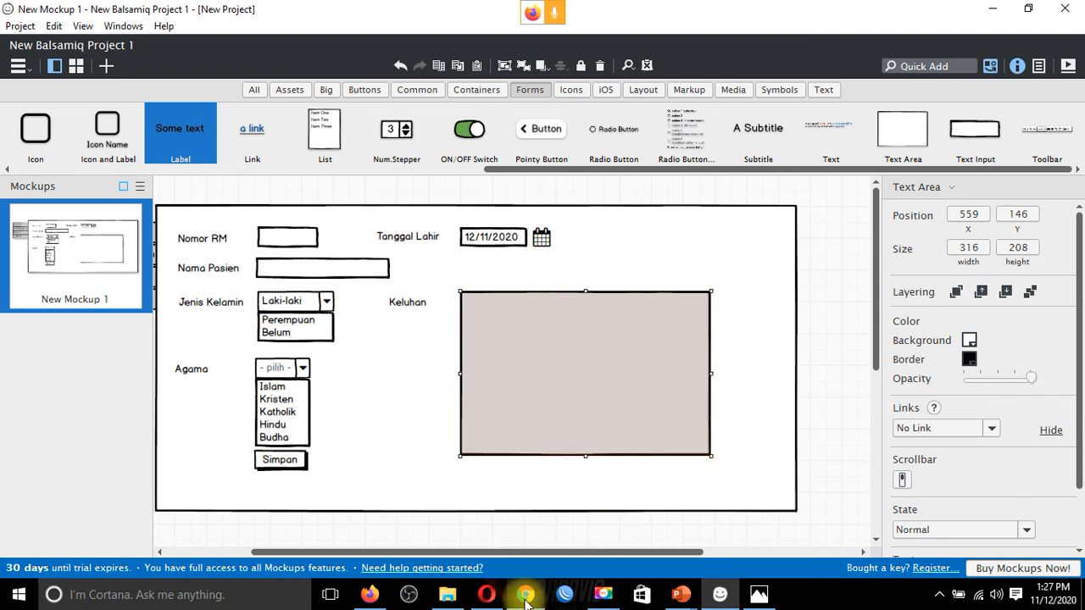
- Switch to Firefox, look through the Schoology and Google pages, and return to the Google Meet call with its controls shown
{"action": "left_click", "coordinate": [531, 13]}
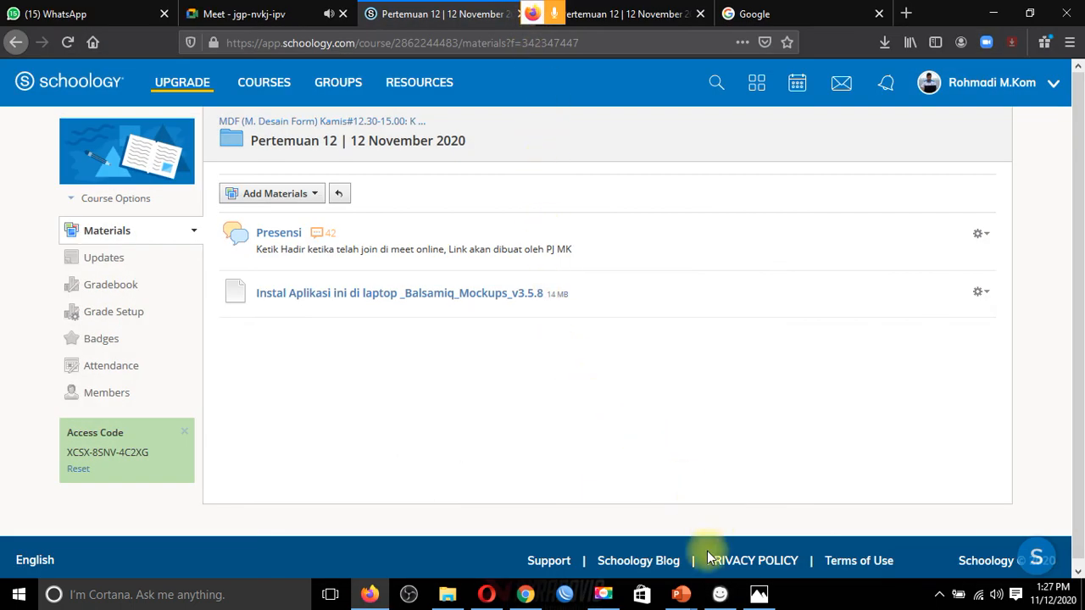
{"action": "left_click", "coordinate": [546, 17]}
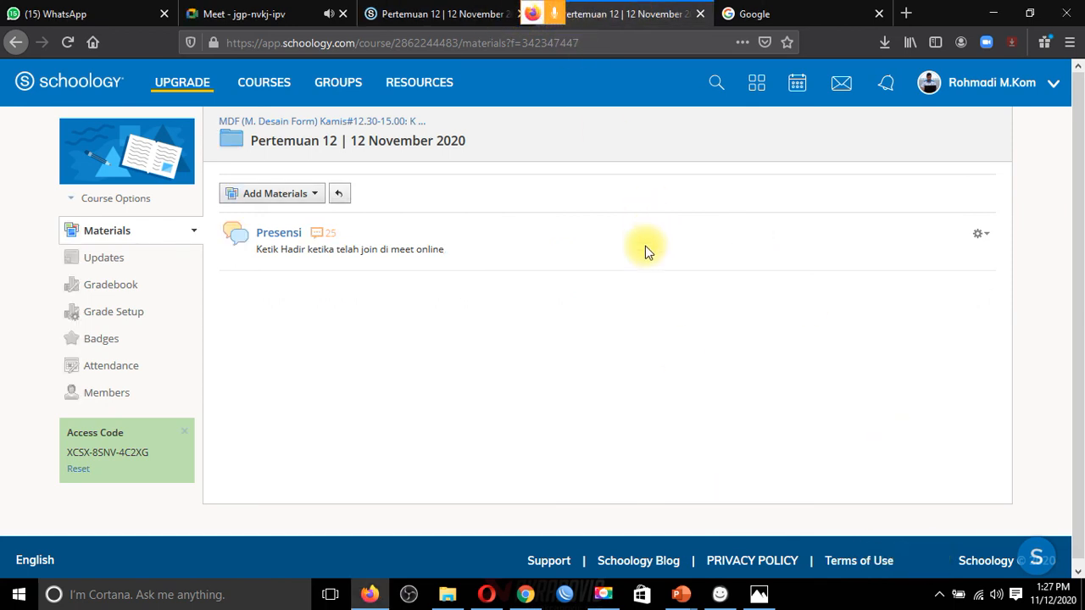
{"action": "left_click", "coordinate": [804, 14]}
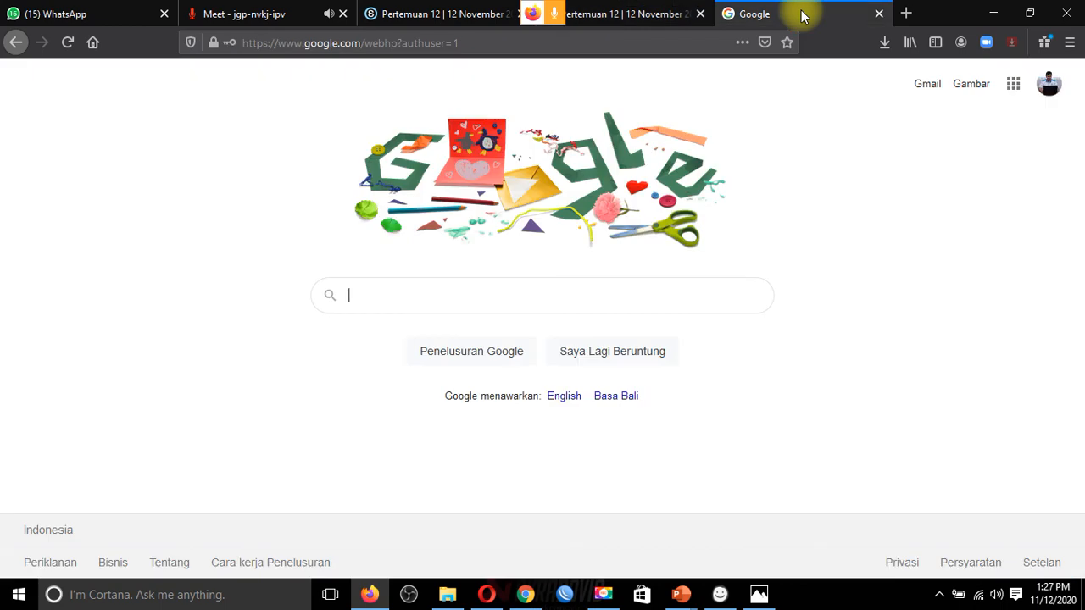
{"action": "left_click", "coordinate": [545, 15]}
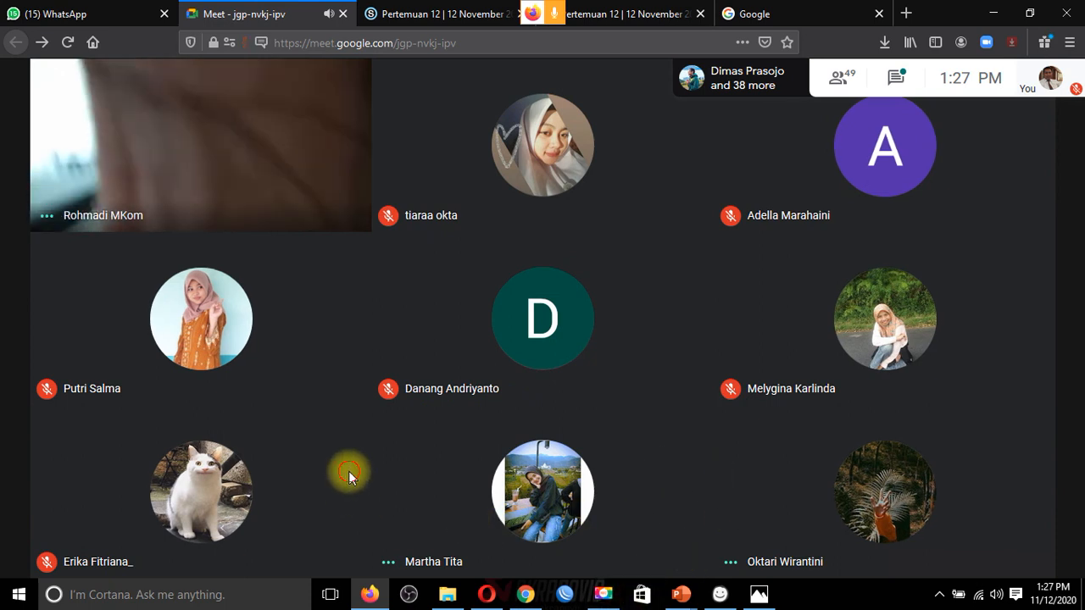
{"action": "mouse_move", "coordinate": [348, 472]}
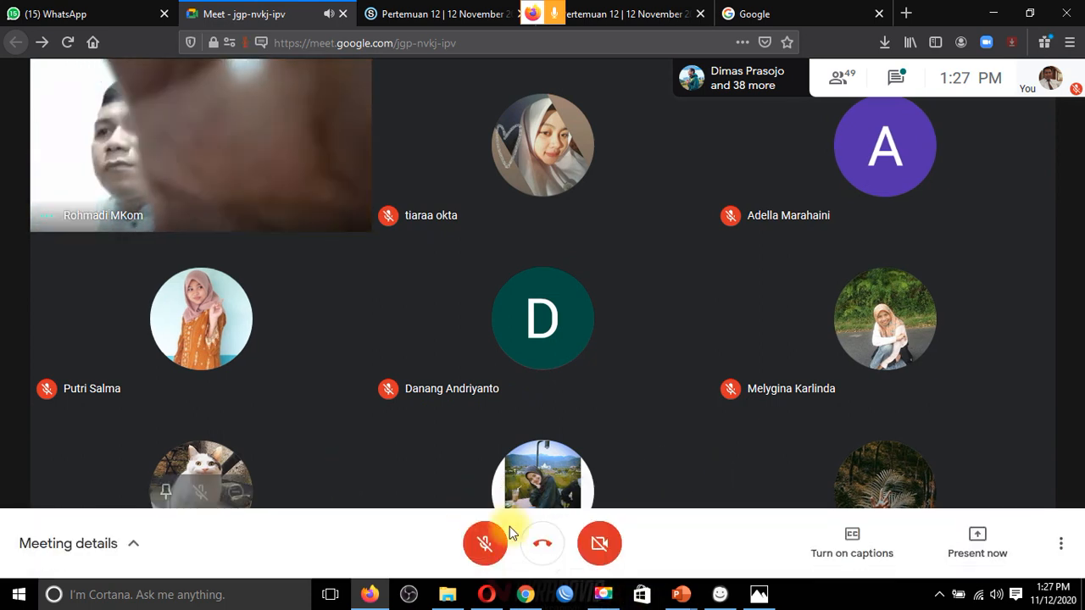